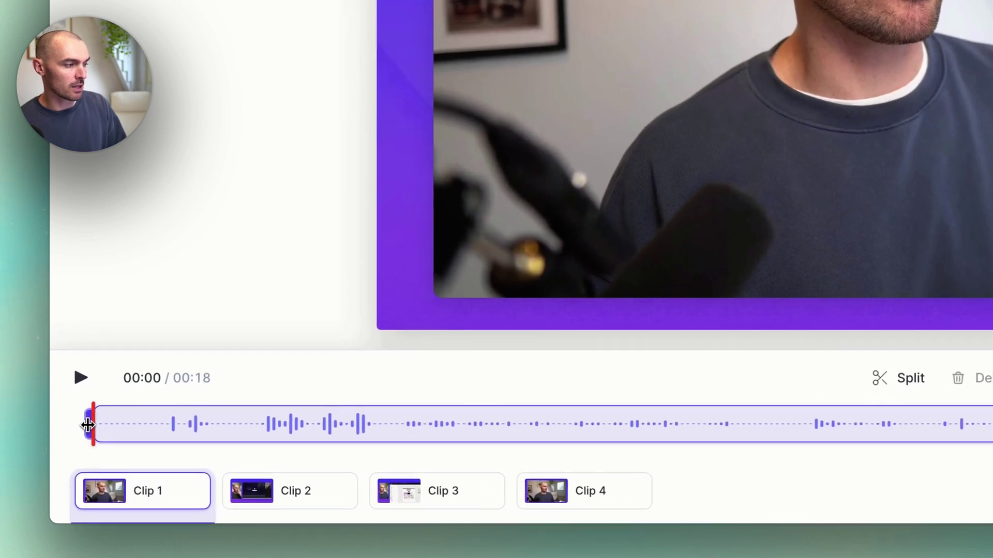
Trim a brief opening off Clip 1 and preview the new start
left_click_drag(88, 425, 156, 426)
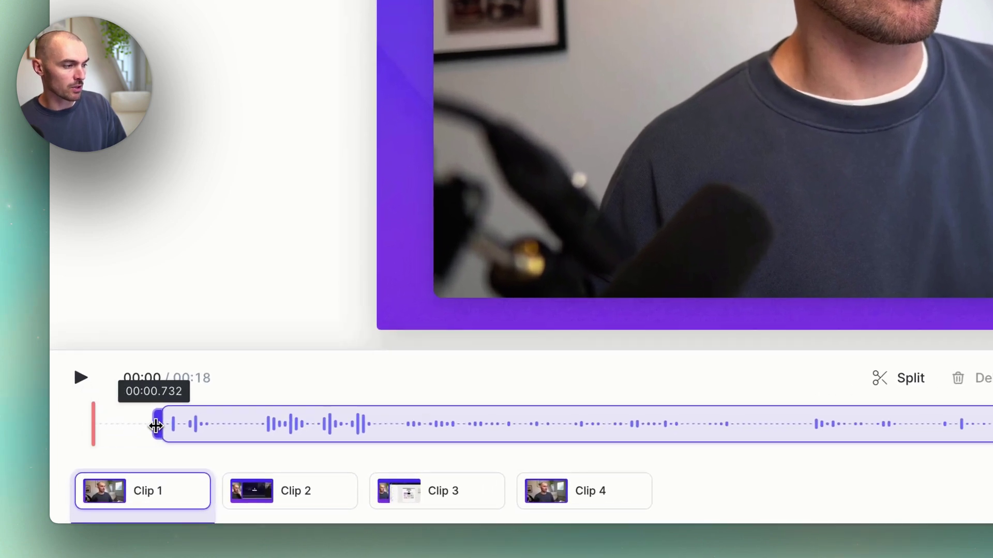
left_click_drag(156, 426, 155, 426)
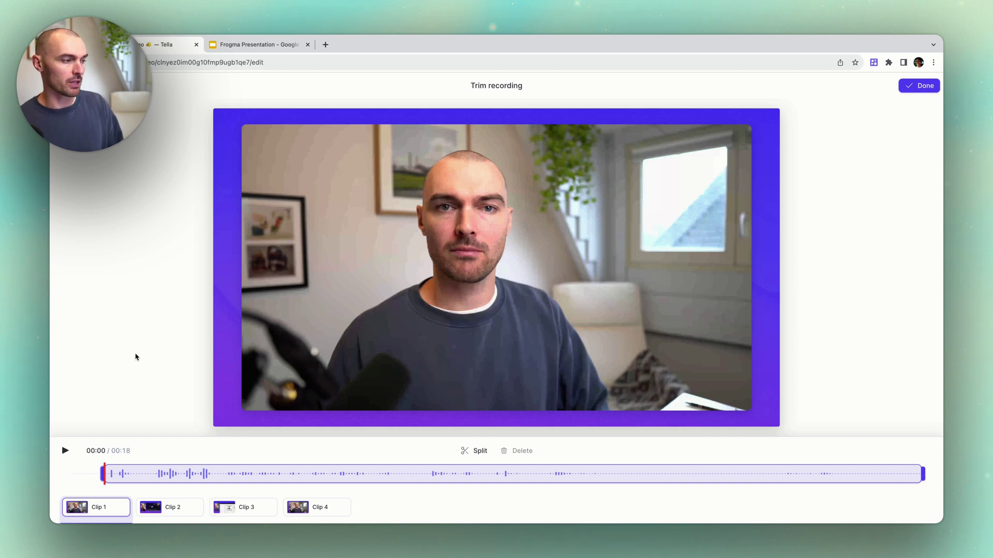
key("space")
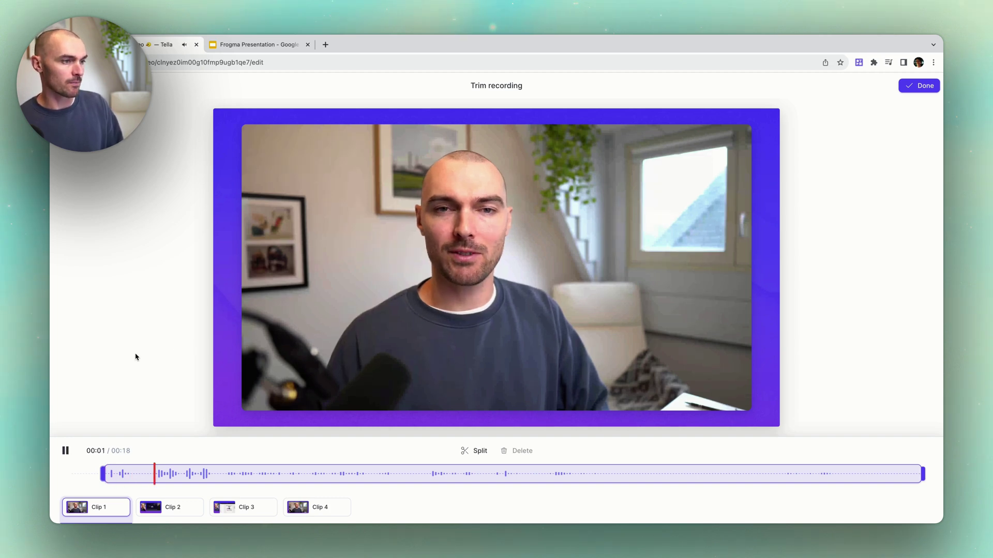
key("space")
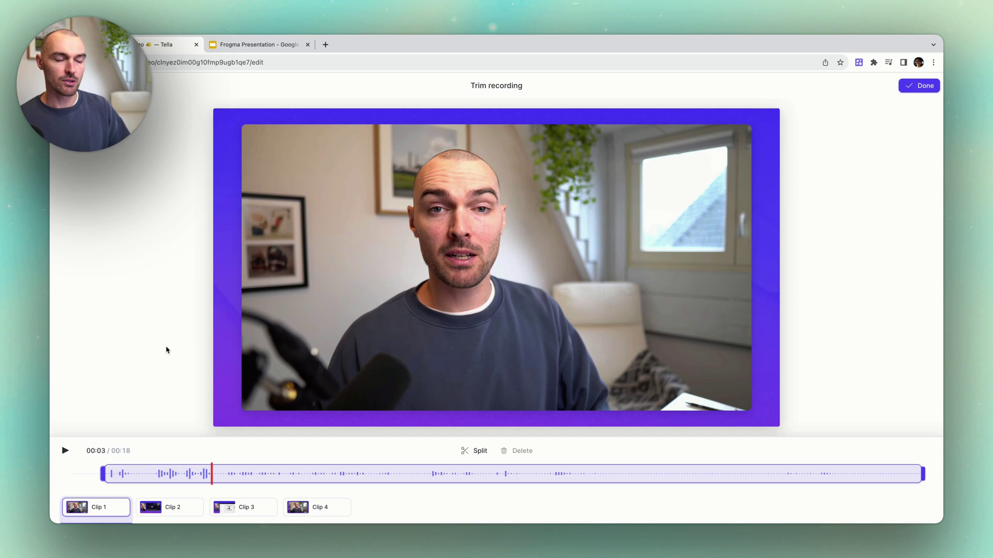
Trim Clip 1's ending back to about 00:11
left_click(842, 475)
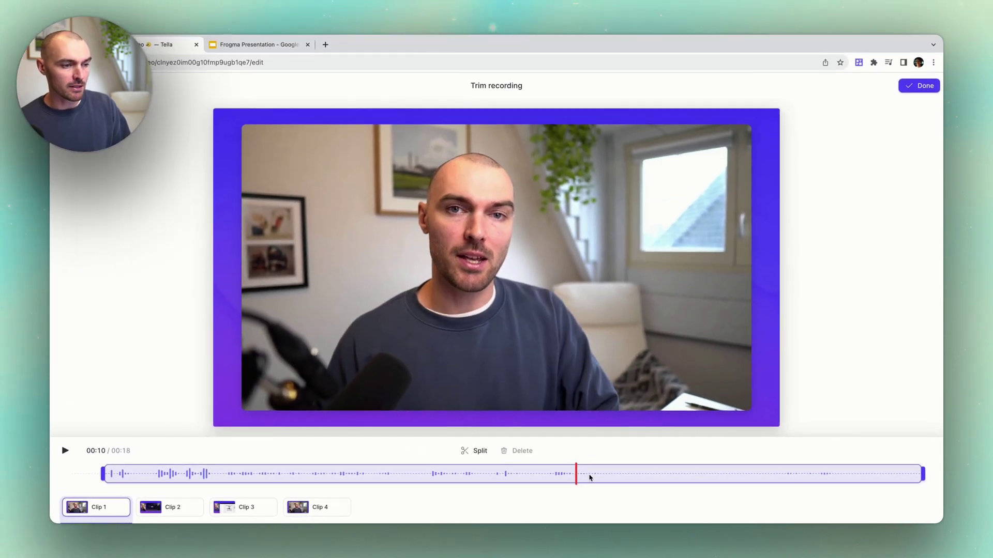
left_click_drag(578, 473, 589, 475)
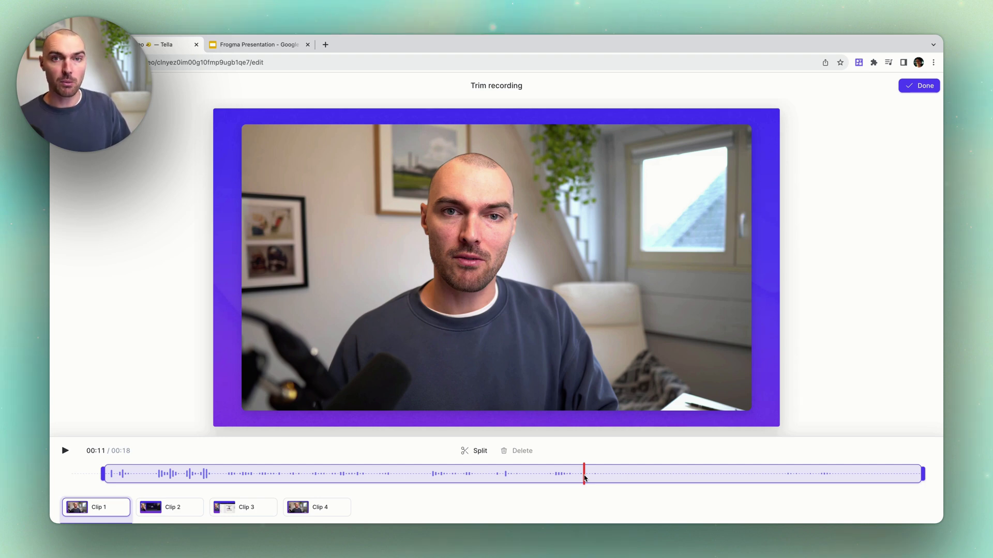
key("space")
key("space")
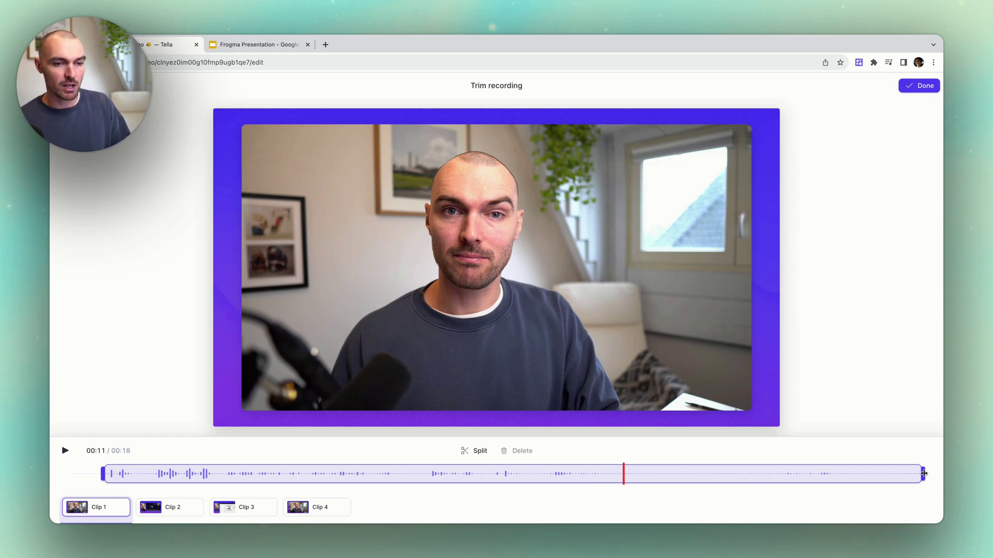
left_click_drag(923, 474, 627, 480)
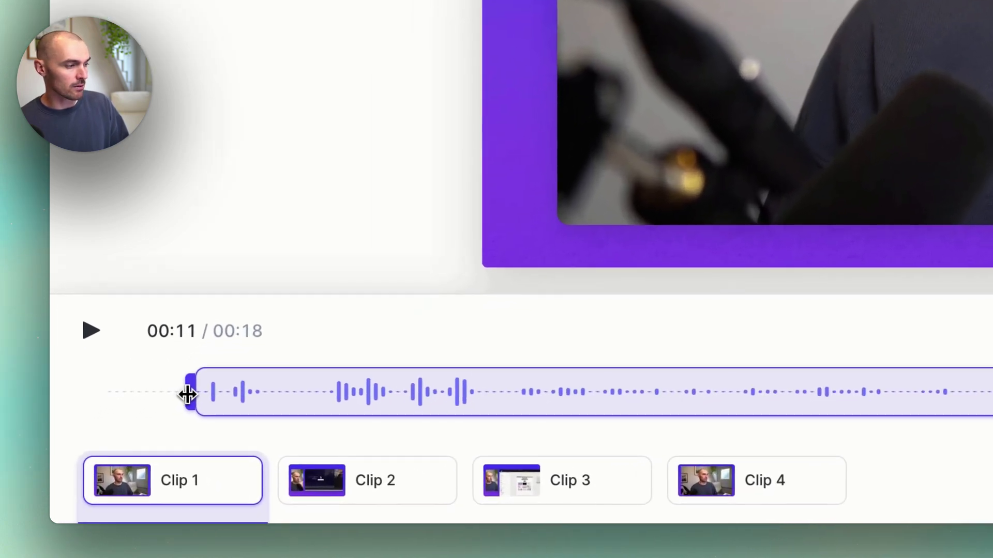
Return to Clip 1's start and nudge its left trim handle slightly later
left_click(103, 473)
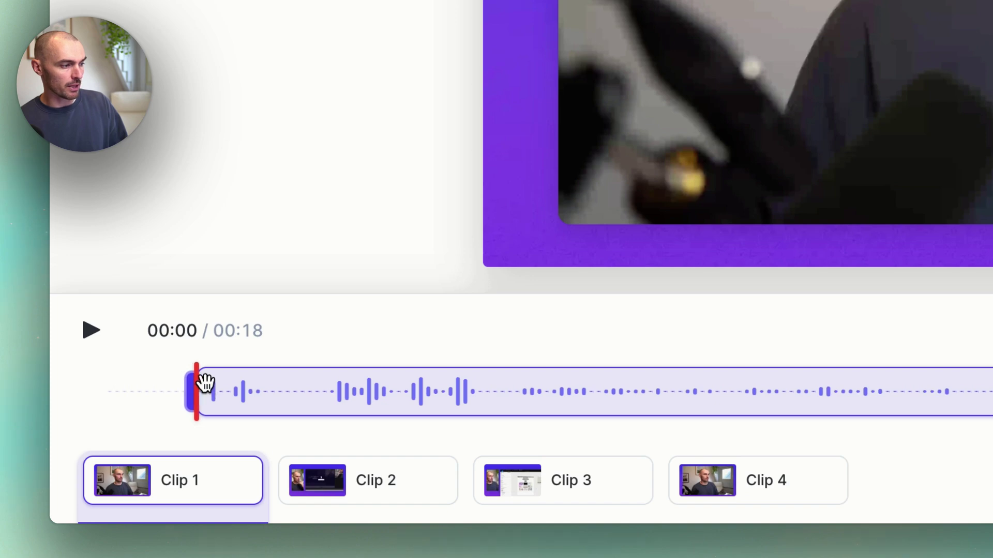
left_click_drag(204, 381, 206, 382)
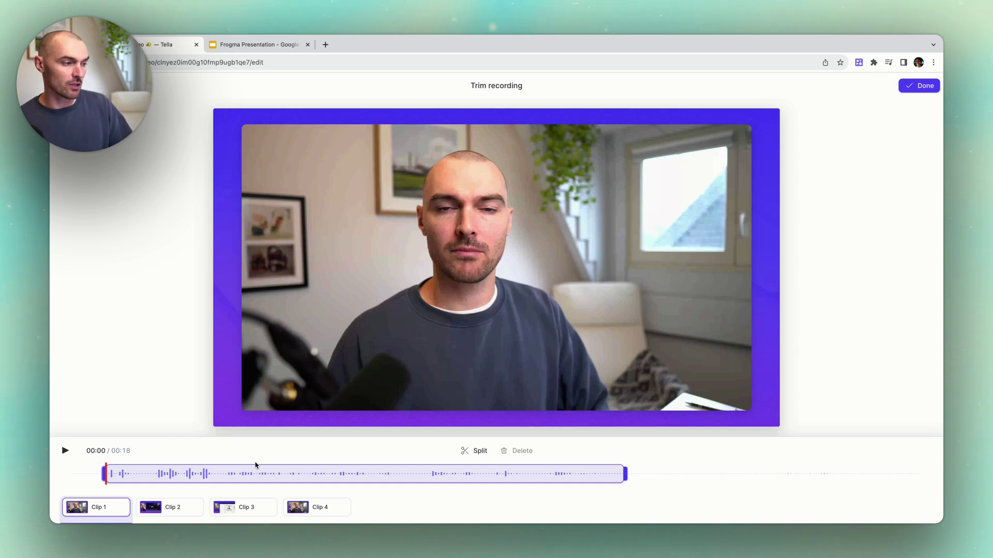
mouse_move(368, 480)
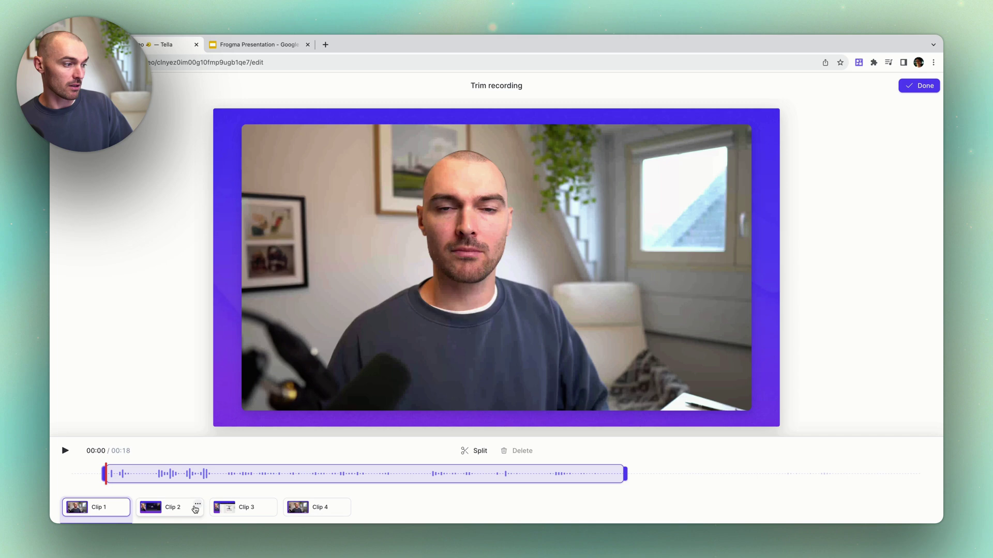
Trim Clip 2's start to about 00:05, previewing the new opening
left_click(172, 508)
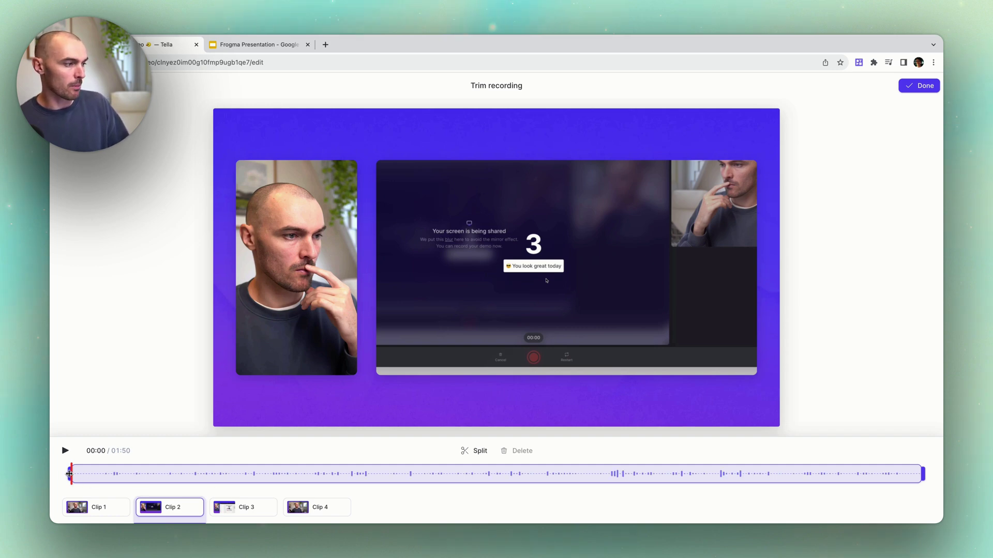
left_click_drag(70, 473, 98, 474)
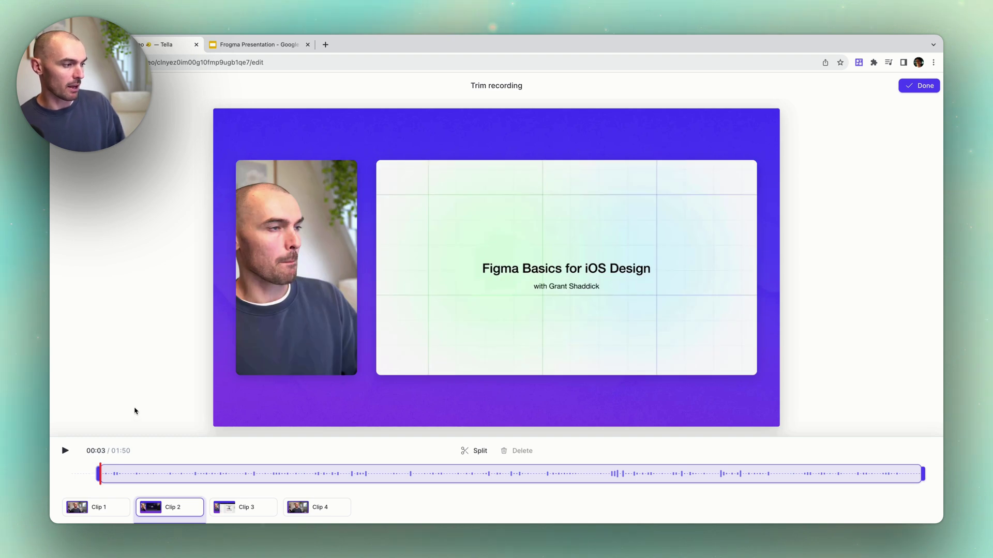
key("space")
key("space")
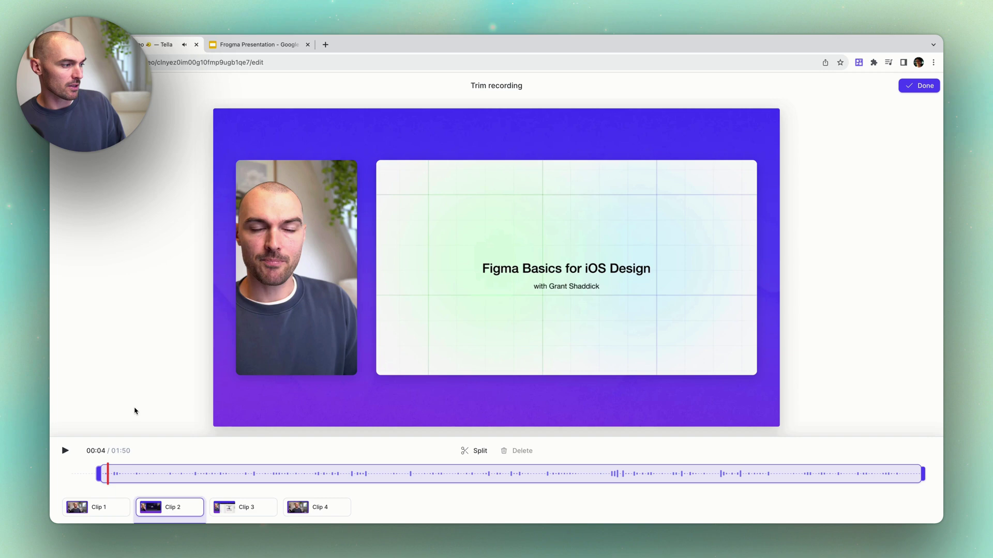
key("space")
key("space")
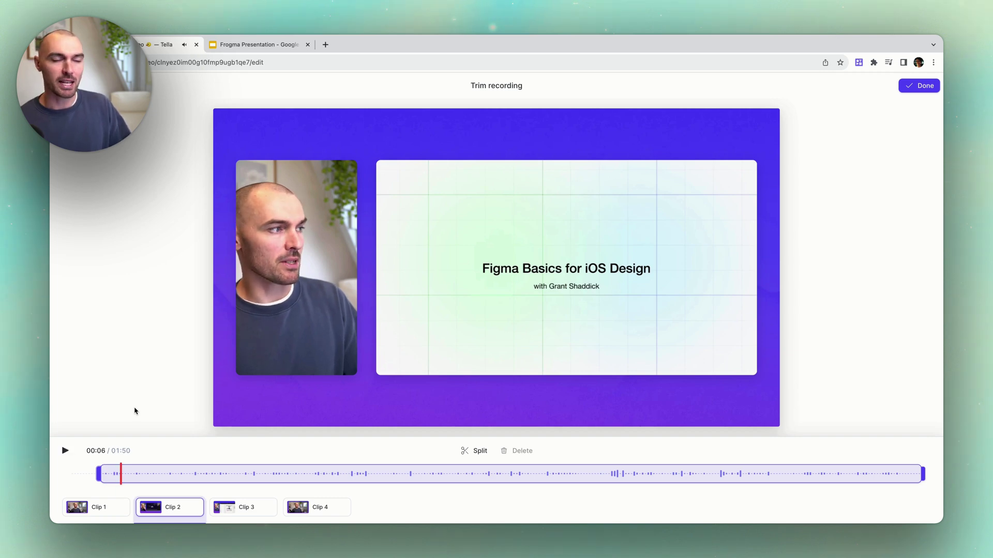
left_click(100, 475)
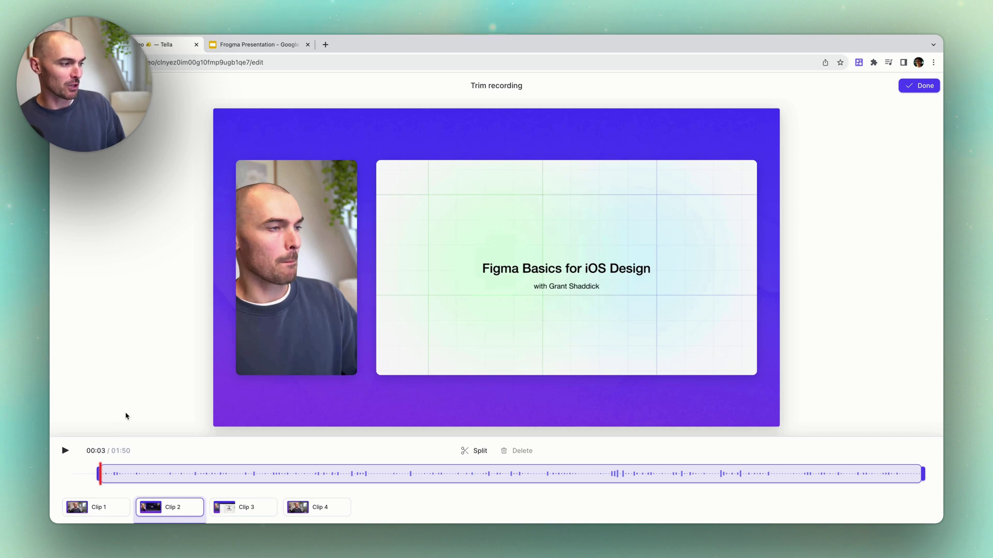
key("space")
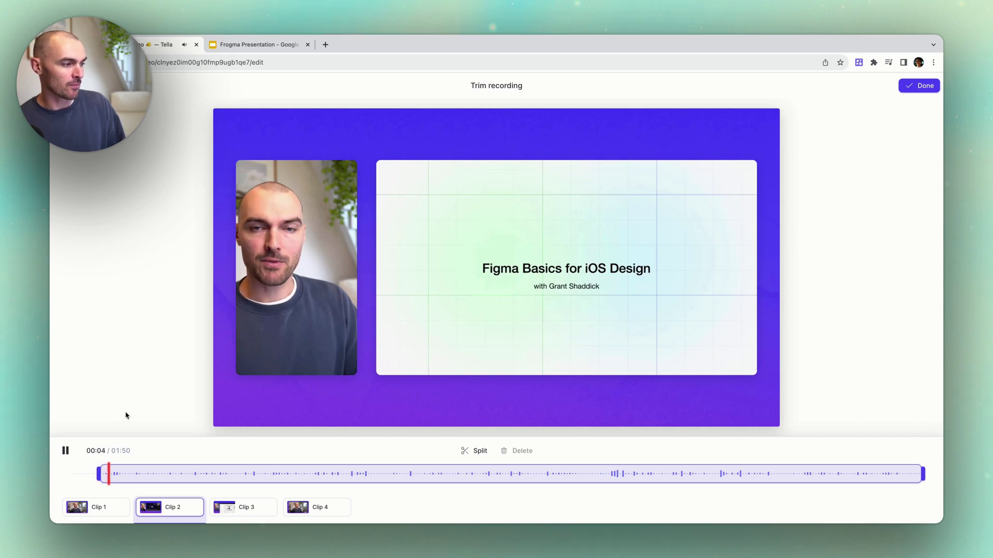
key("space")
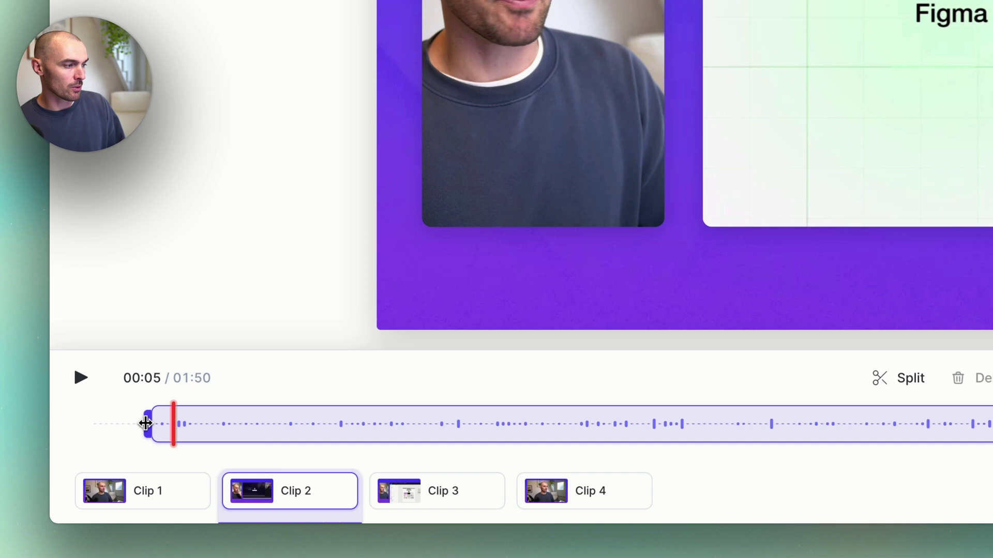
left_click_drag(145, 423, 166, 425)
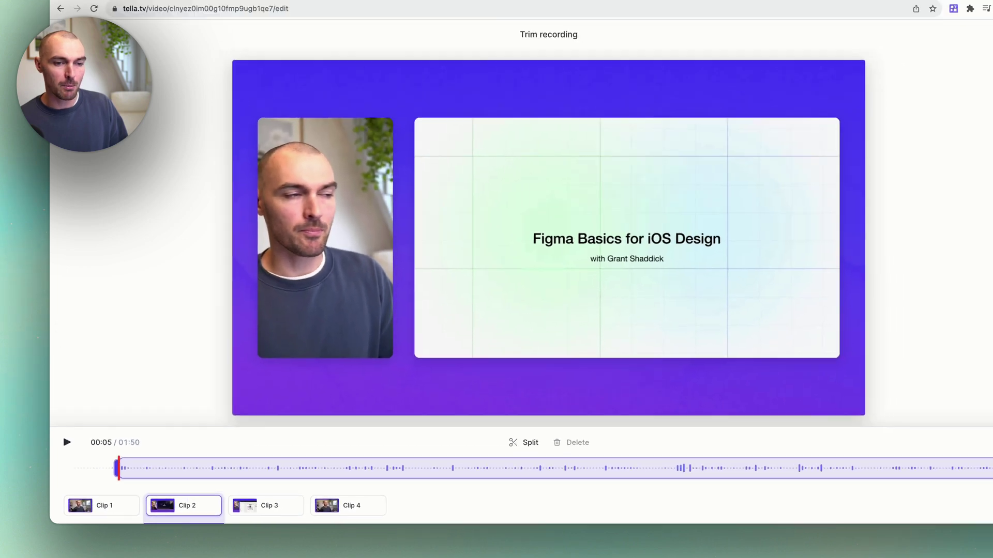
Trim Clip 2's ending back to the playhead near 01:48
left_click(896, 475)
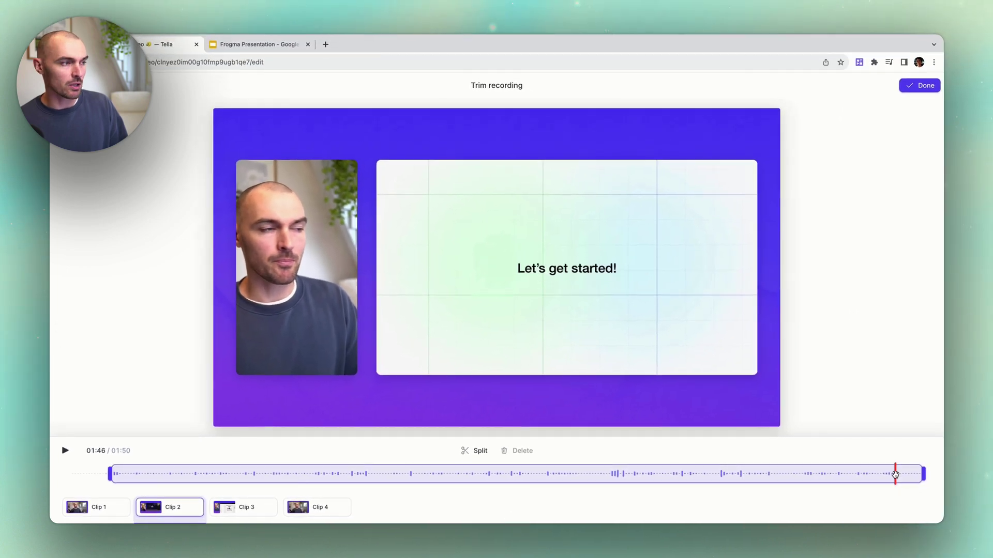
left_click_drag(895, 474, 902, 477)
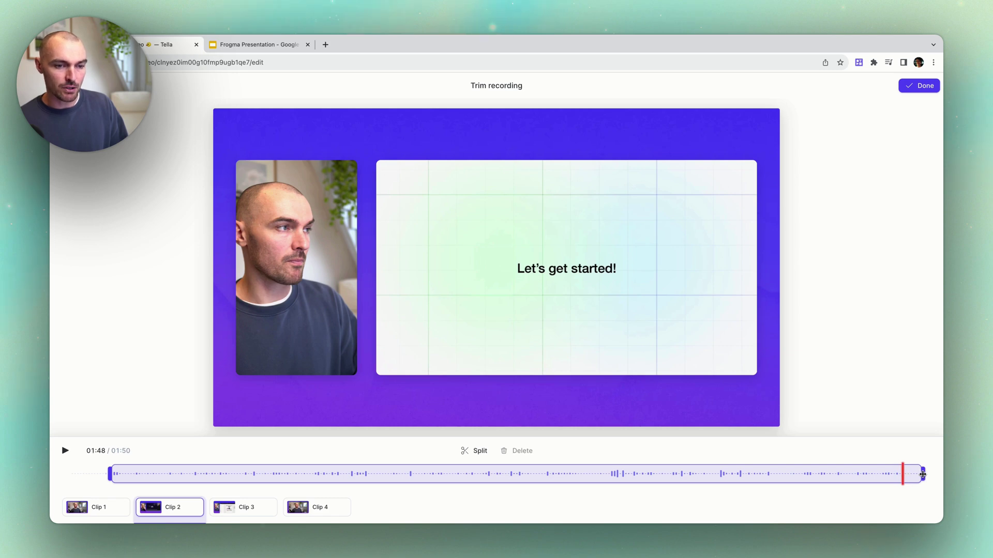
left_click_drag(923, 475, 905, 476)
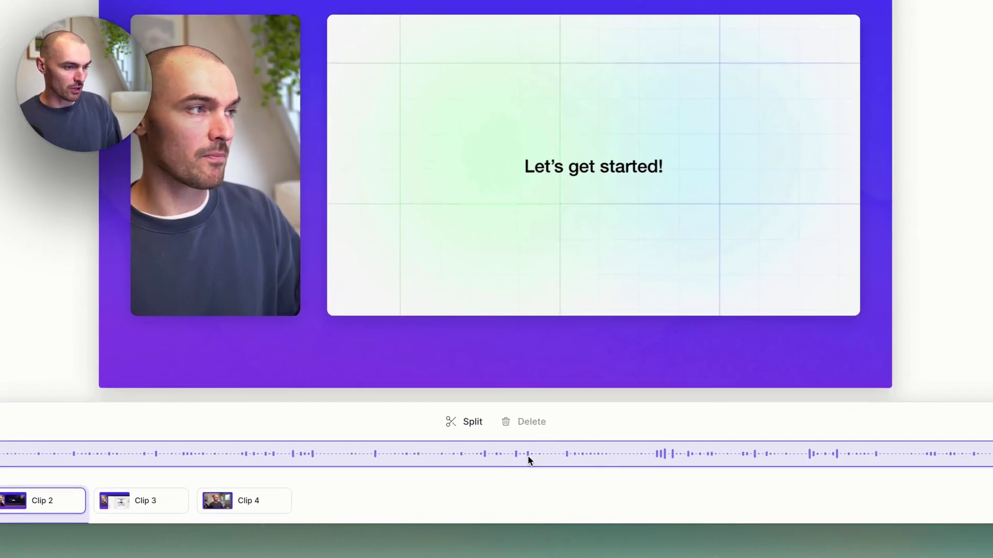
Find the first cut point near 00:56 and split Clip 2 there
left_click(526, 460)
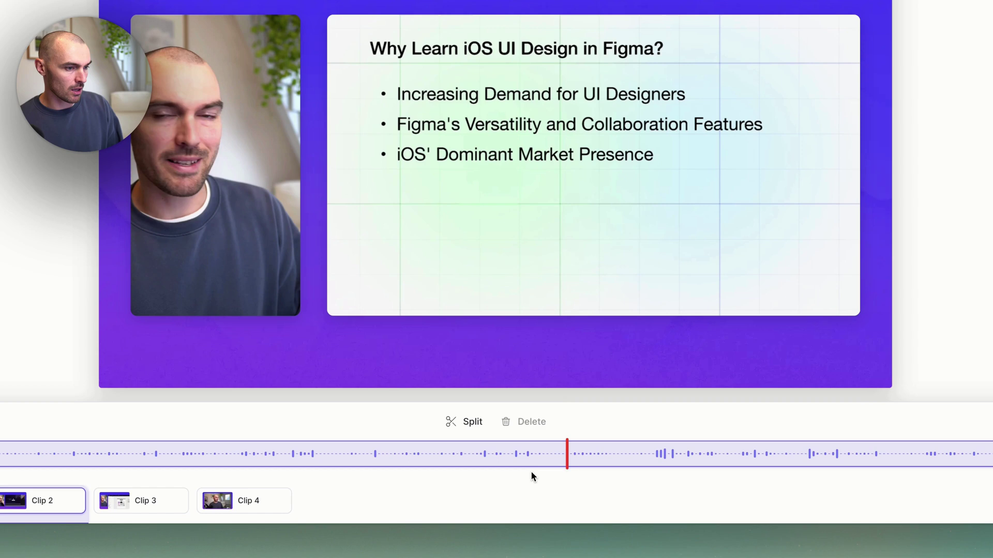
key("space")
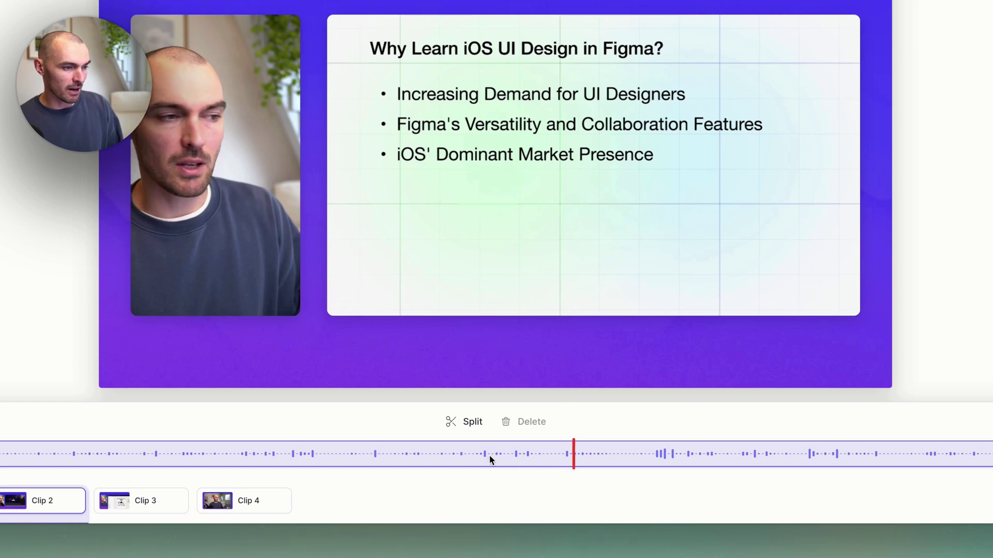
left_click(489, 461)
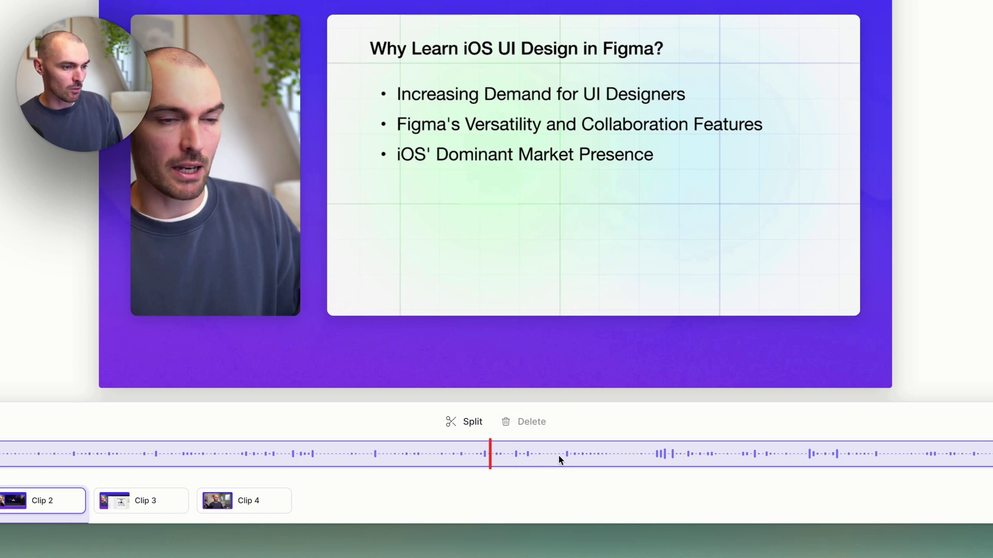
key("space")
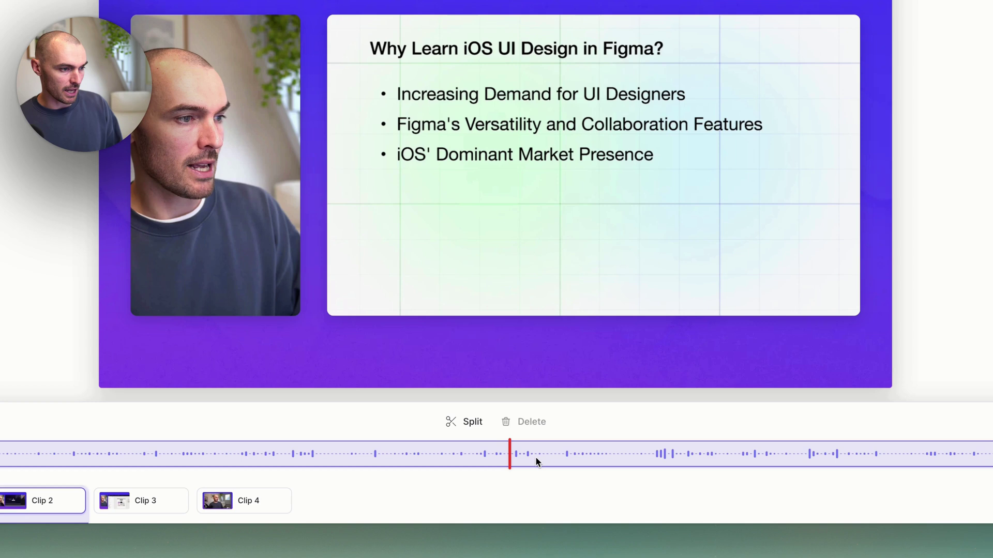
key("s")
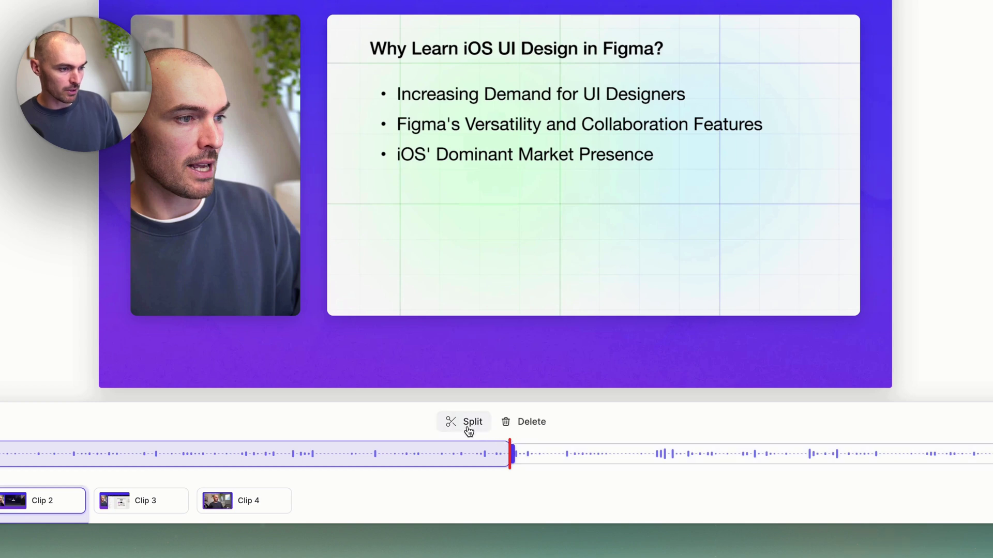
Play ahead and split Clip 2 again at the second cut point near 01:11
left_click(468, 424)
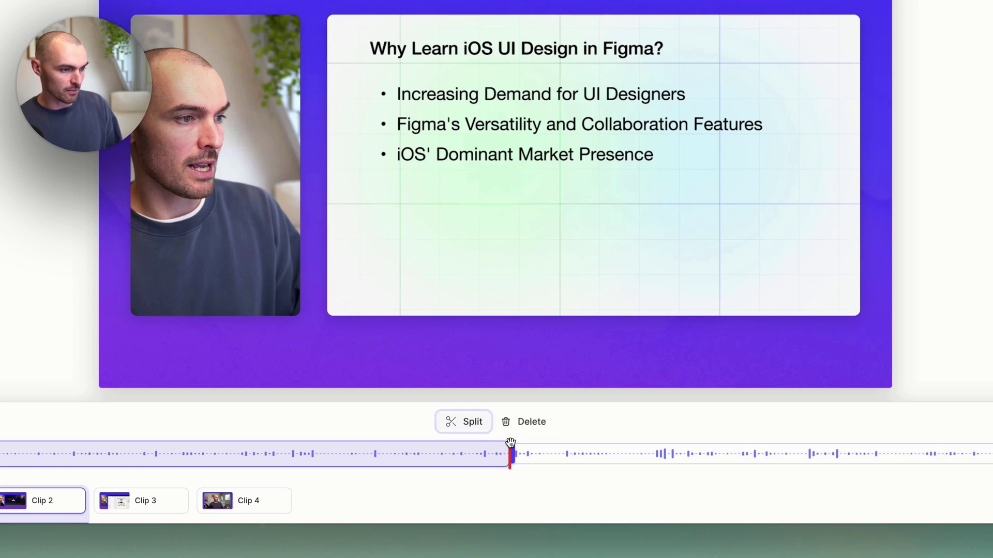
left_click(568, 453)
left_click(480, 452)
left_click(565, 452)
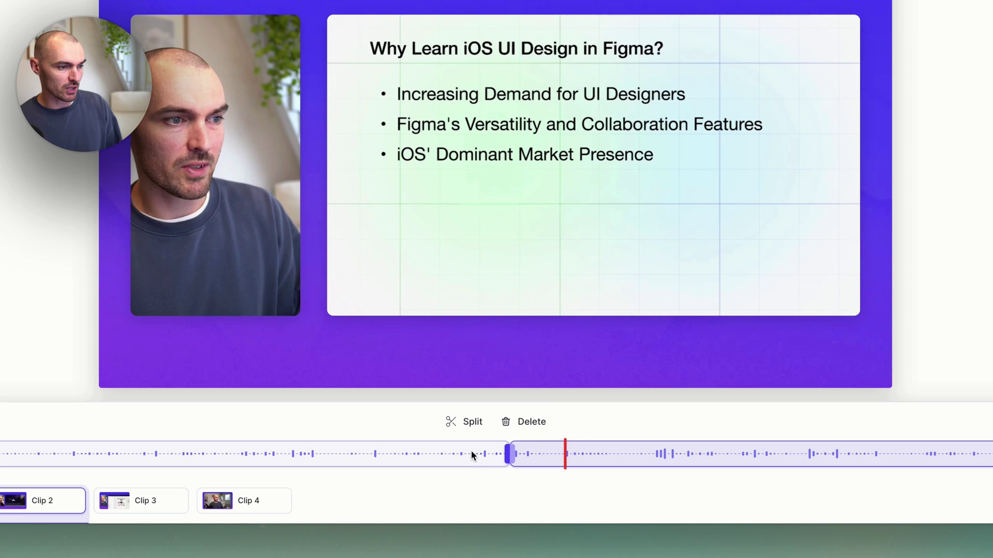
left_click(471, 451)
left_click(541, 451)
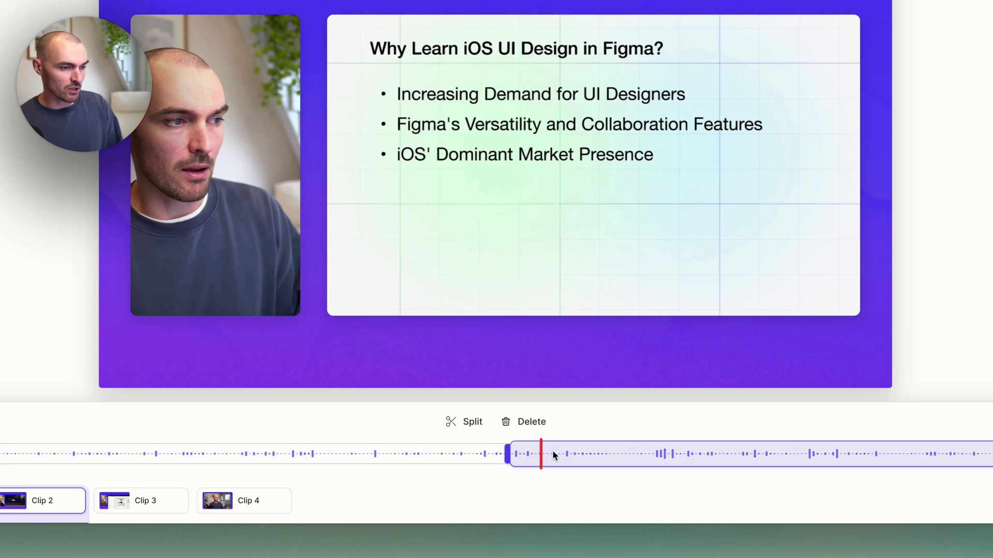
left_click(630, 456)
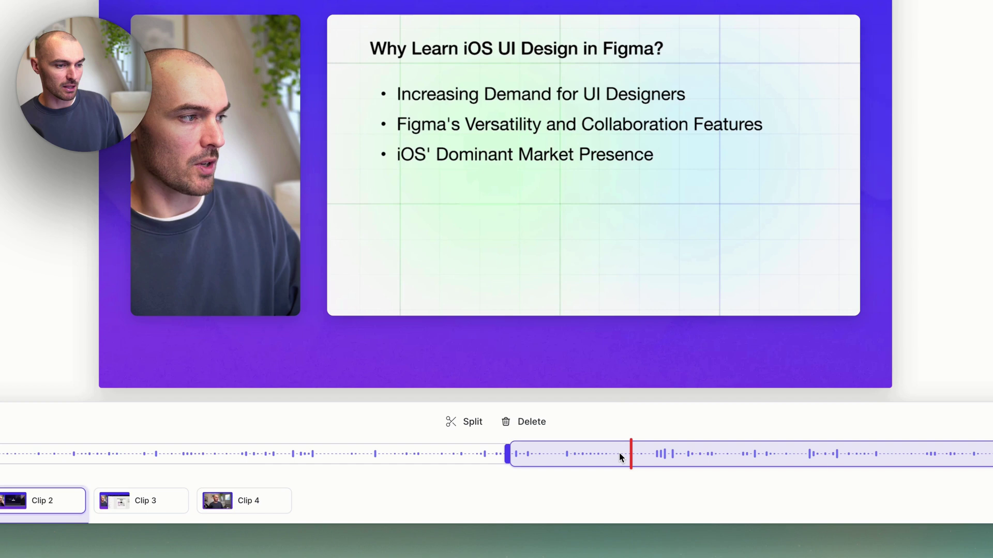
key("space")
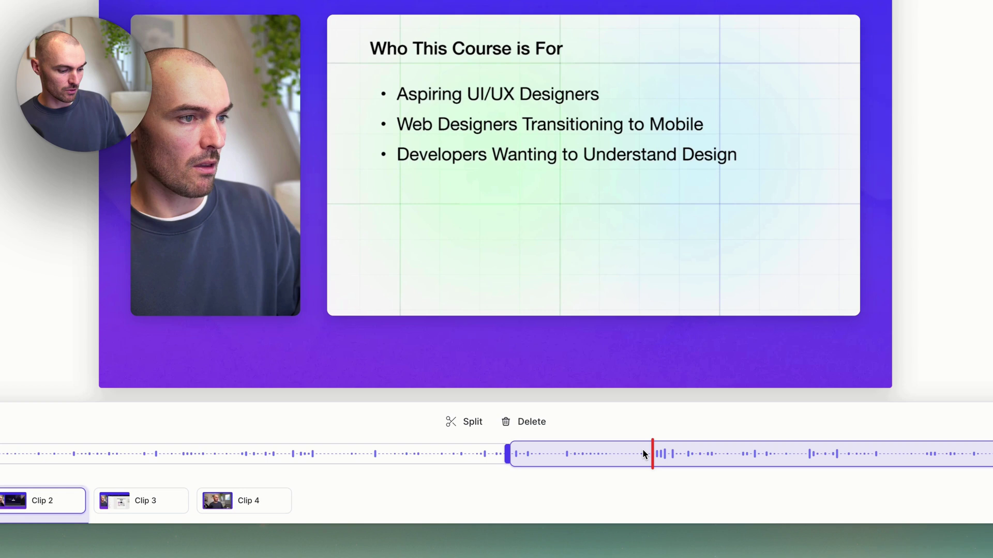
key("s")
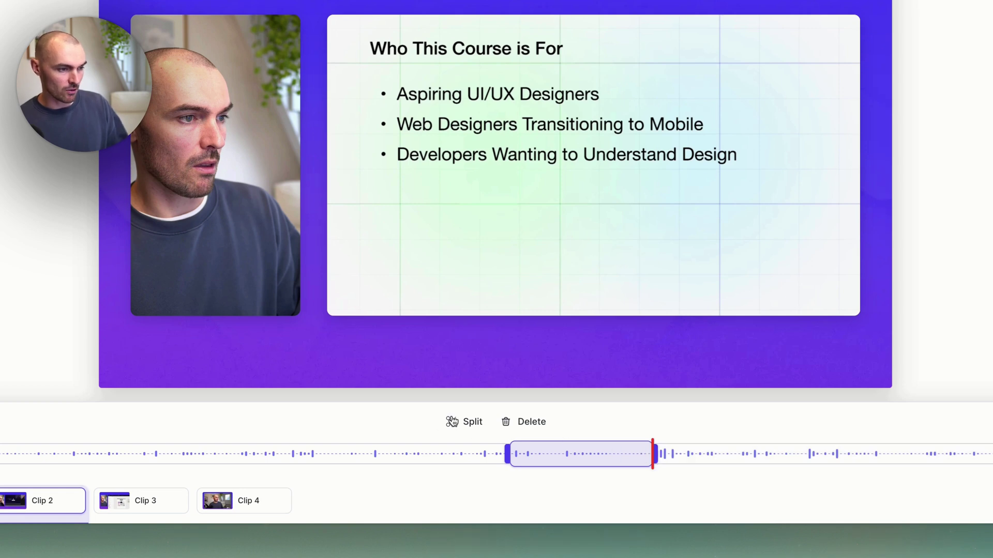
Select the middle section between the two splits and delete it
left_click(468, 424)
left_click(735, 453)
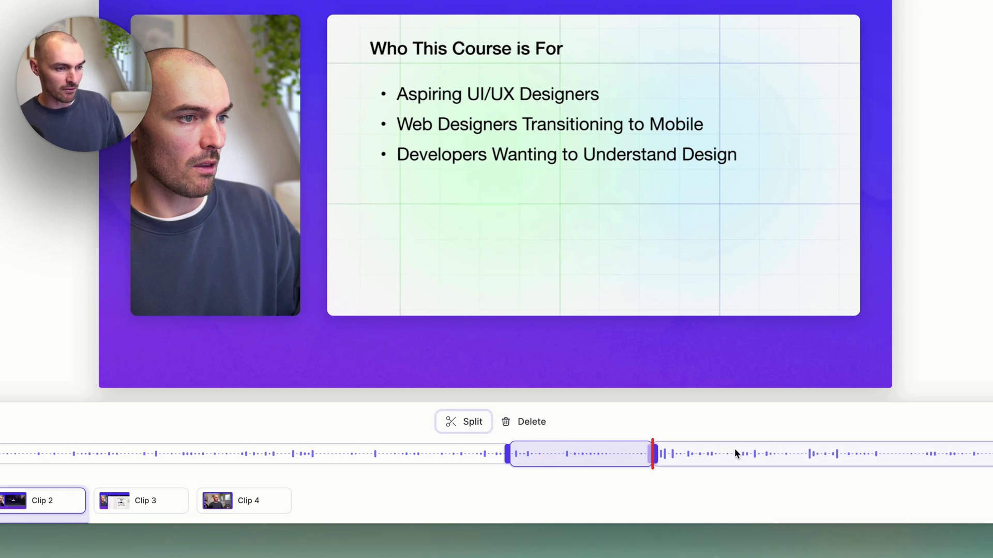
left_click(428, 458)
left_click(568, 456)
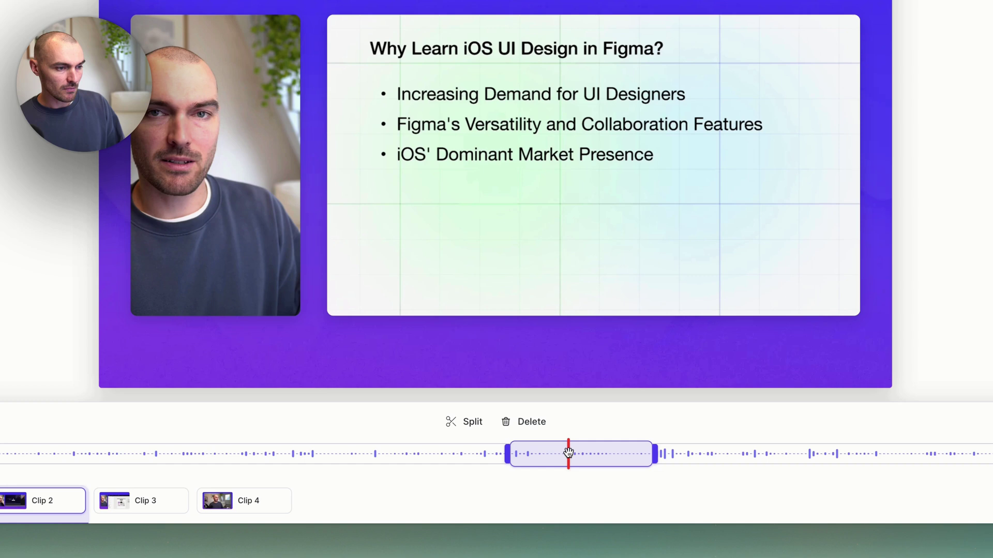
left_click(737, 453)
left_click(451, 458)
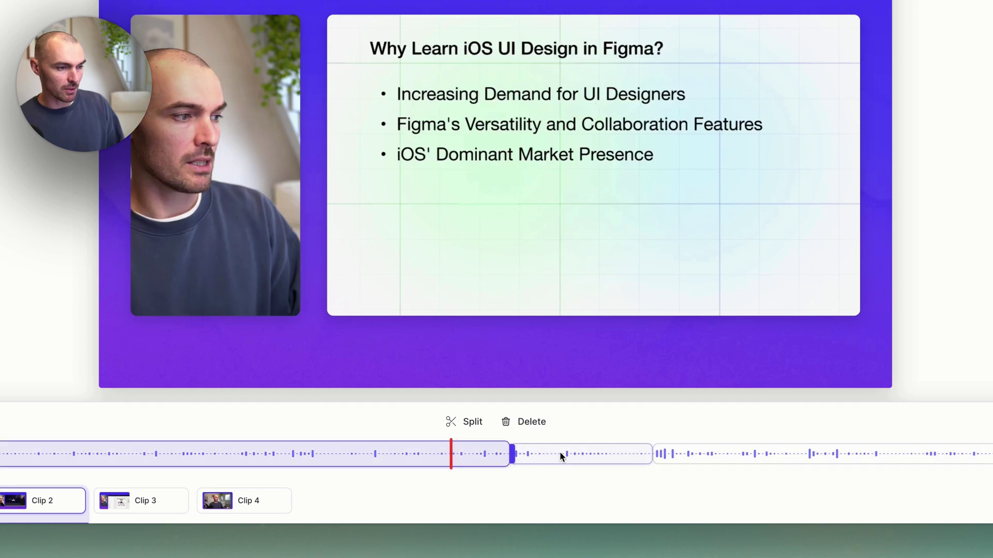
left_click(585, 455)
left_click(532, 423)
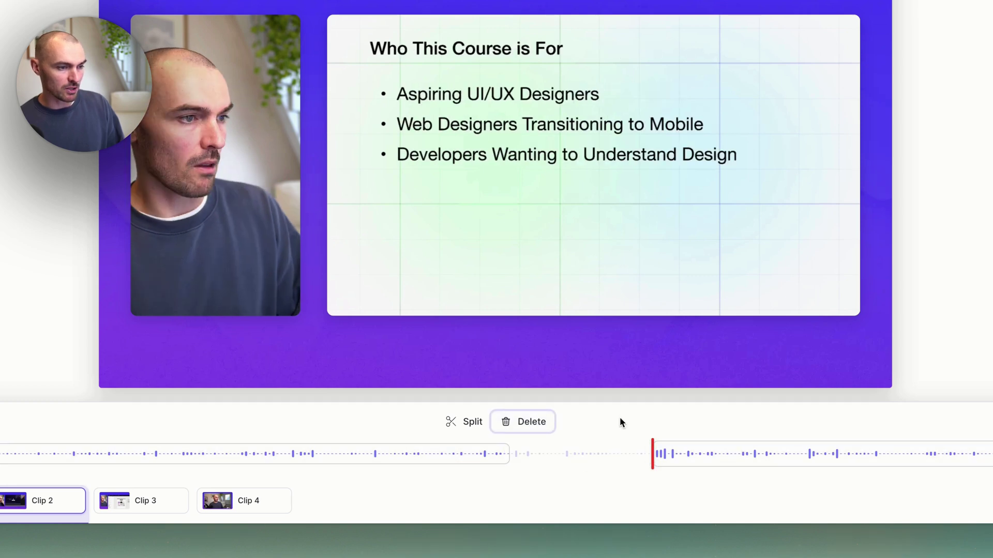
left_click(496, 458)
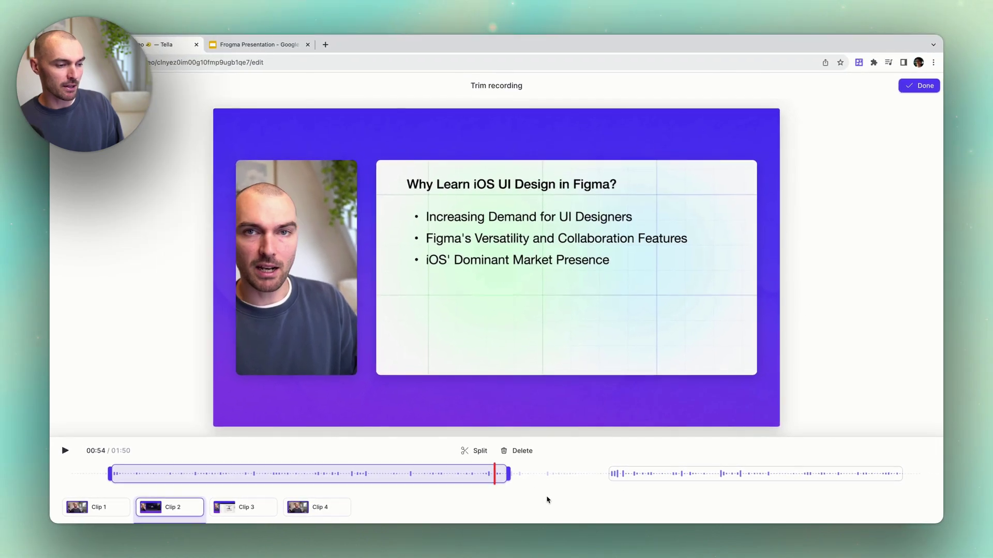
Preview the trimmed Clip 2, then stop playback
key("space")
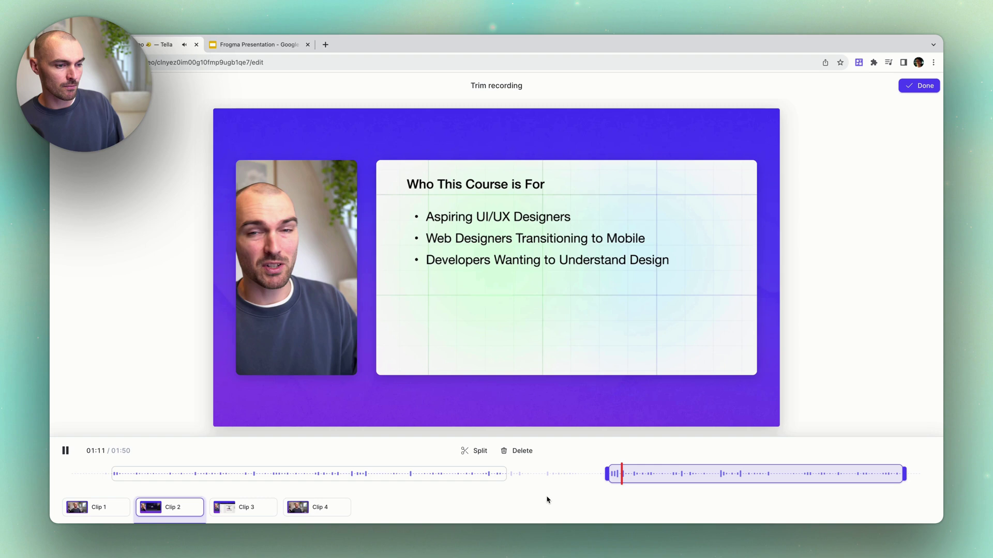
key("space")
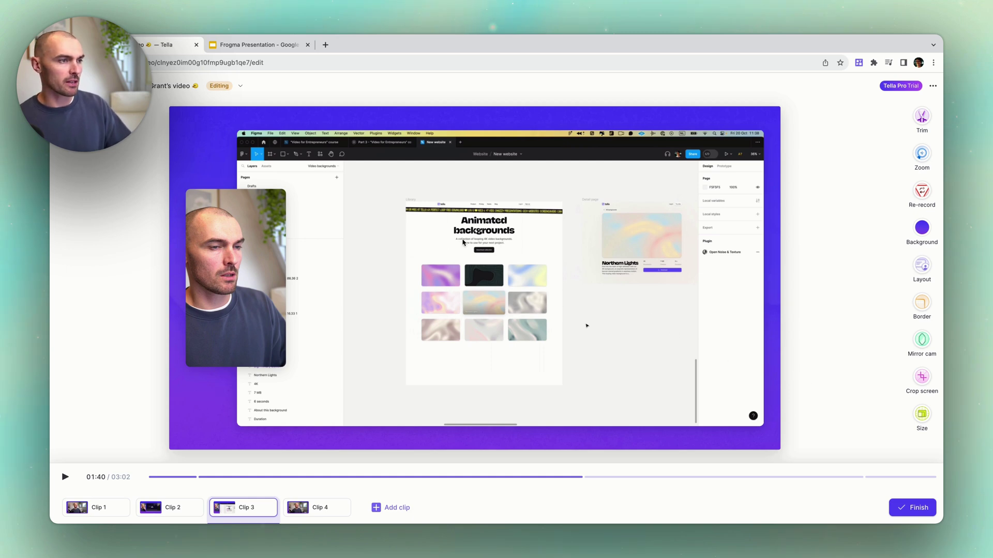
Crop the menu bar off the top of Clip 3's screen recording
left_click(452, 265)
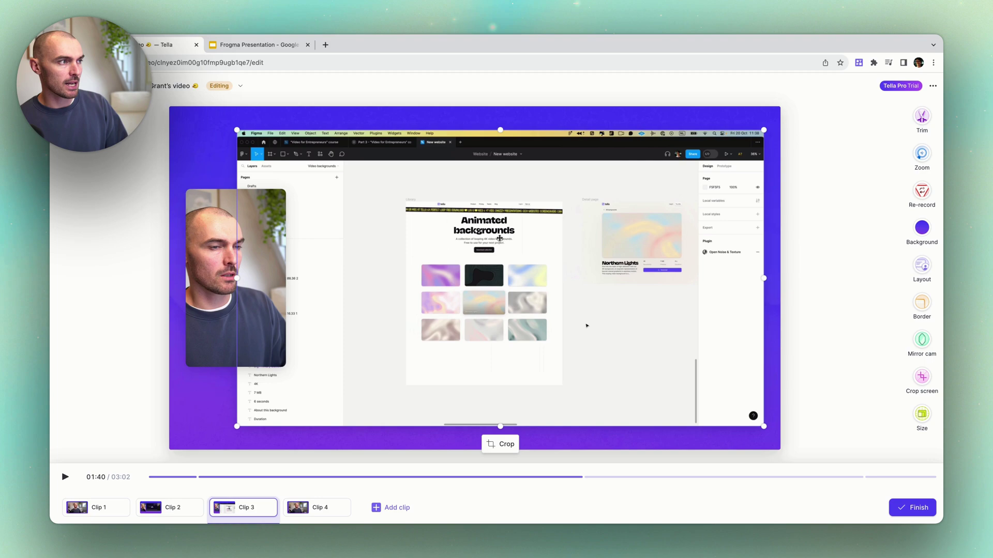
left_click(817, 314)
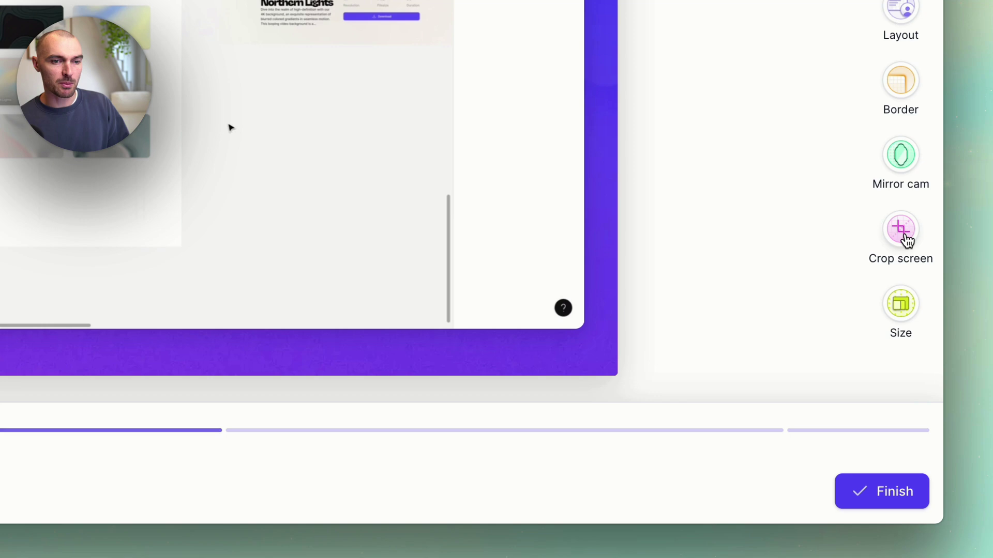
left_click(904, 235)
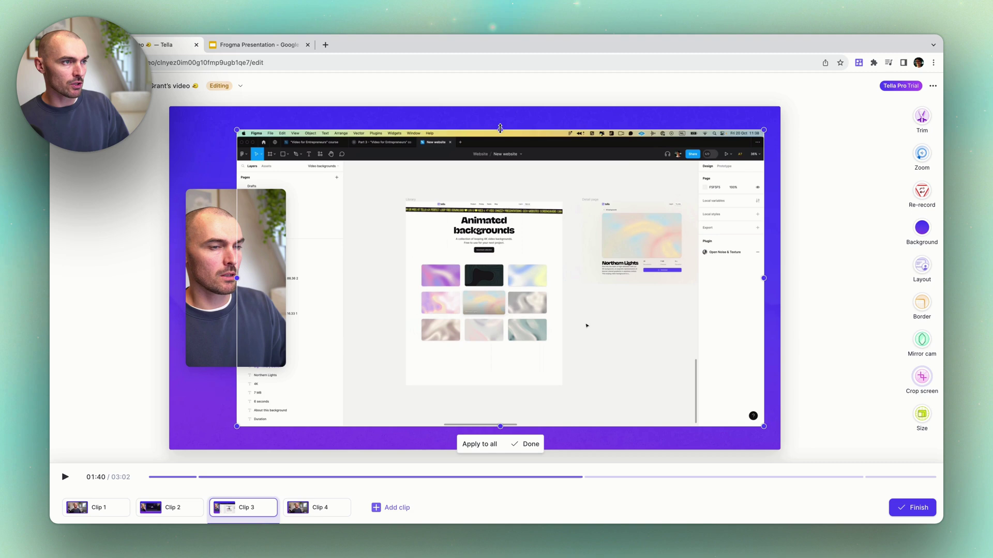
left_click_drag(499, 133, 500, 139)
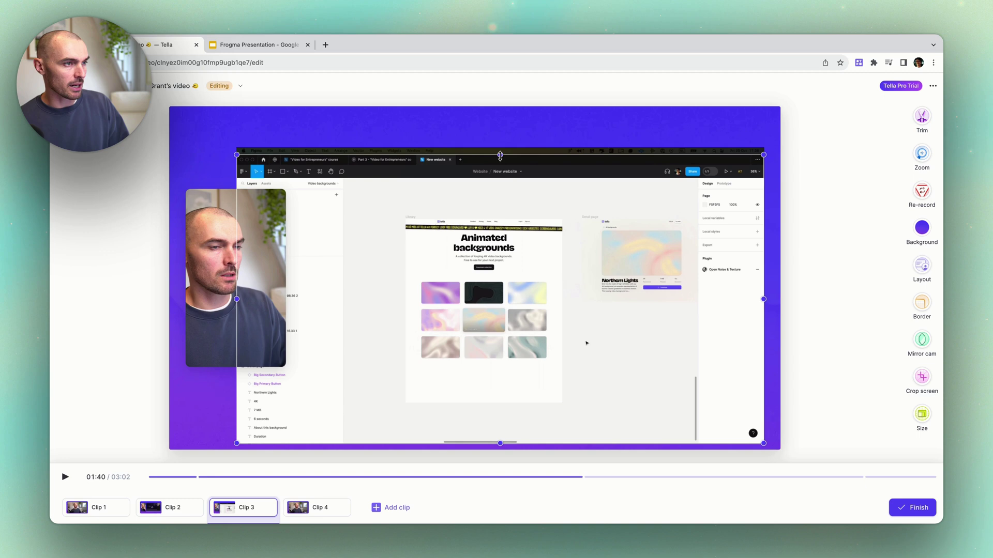
left_click_drag(500, 156, 499, 161)
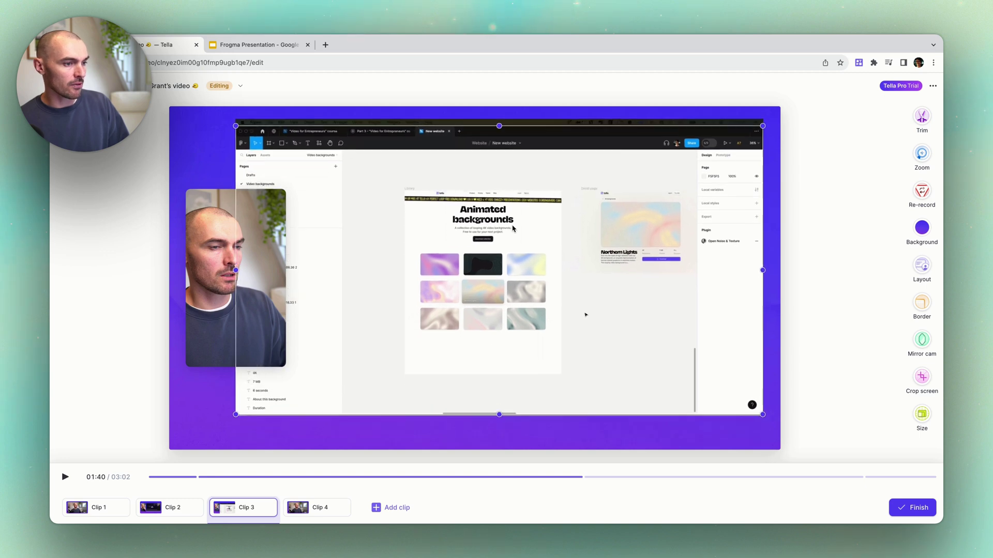
left_click_drag(512, 227, 487, 256)
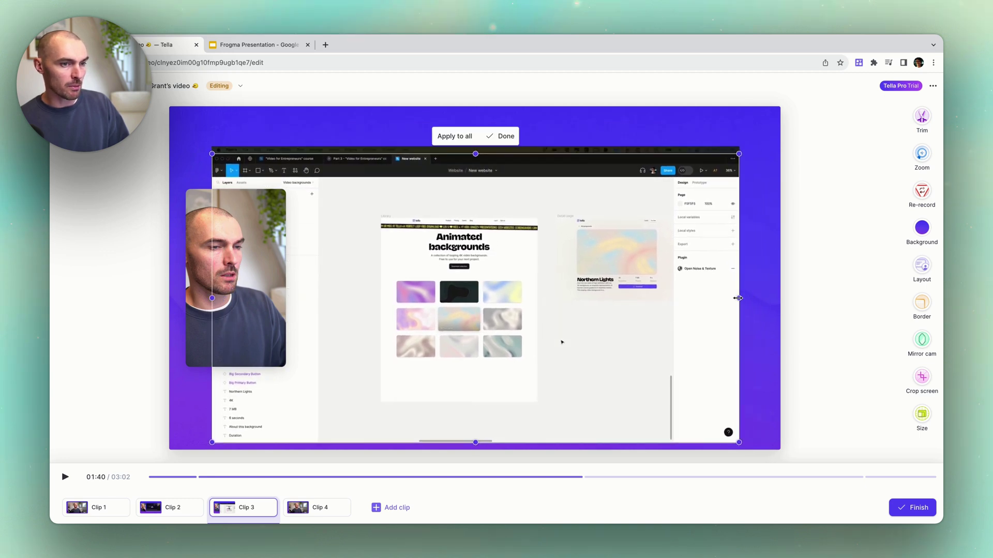
mouse_move(737, 298)
left_mouse_down()
mouse_move(672, 296)
mouse_move(737, 299)
left_mouse_up()
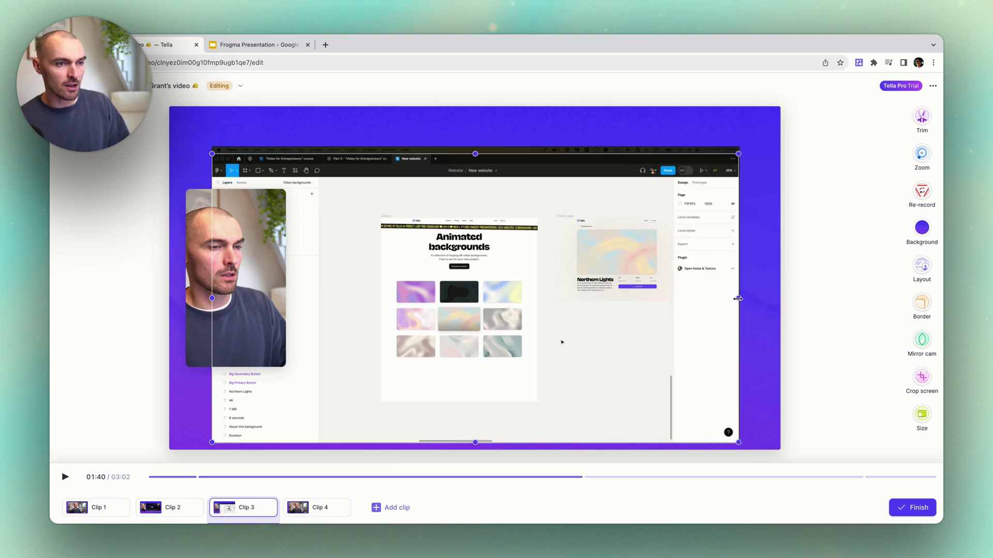
left_click(796, 301)
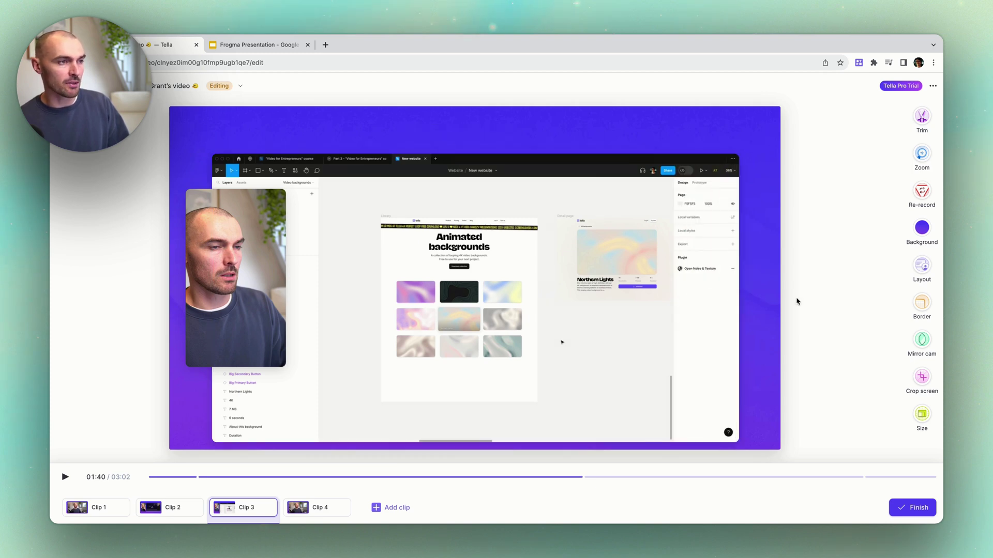
Reposition the cropped screen recording slightly right on the purple background
left_click(538, 310)
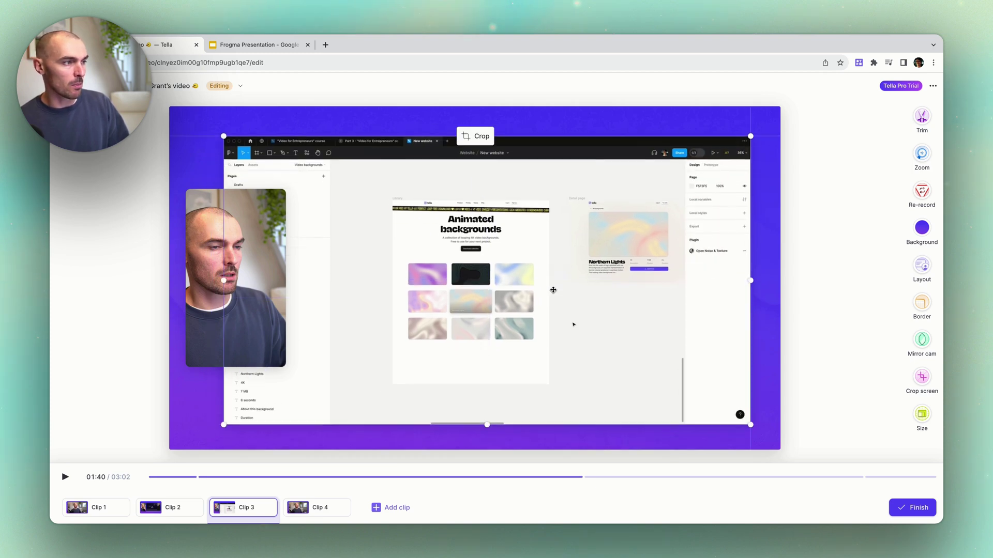
left_click(825, 314)
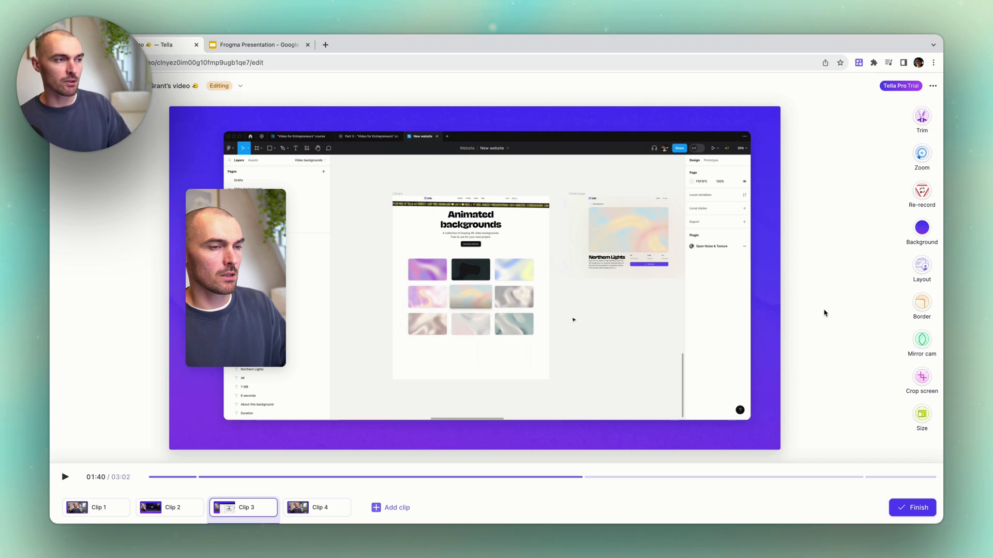
left_click_drag(551, 286, 615, 294)
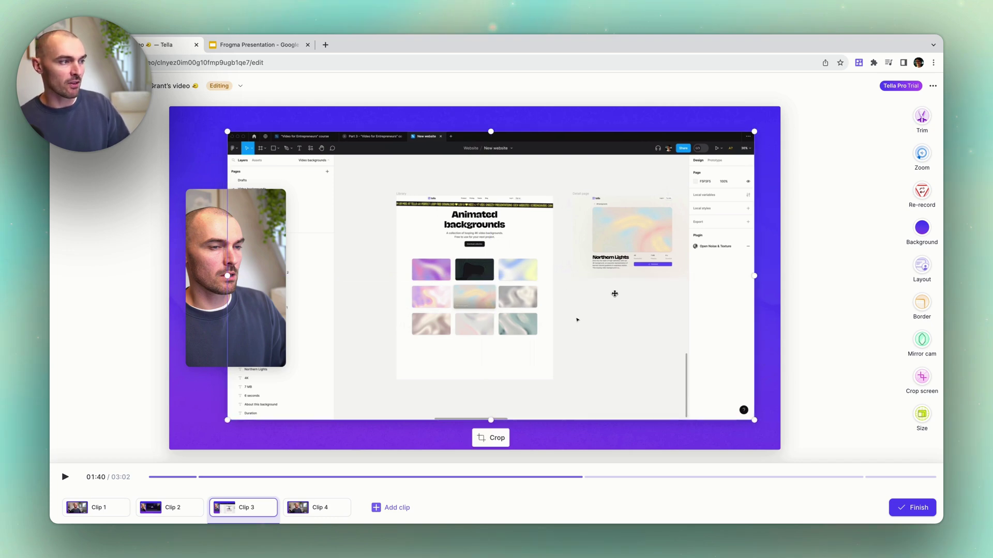
left_click(839, 322)
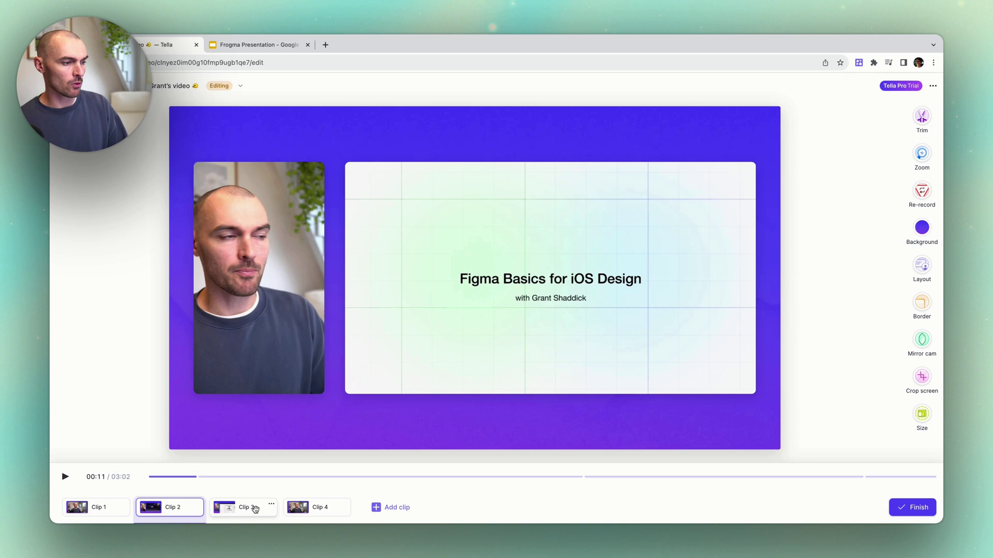
mouse_move(96, 508)
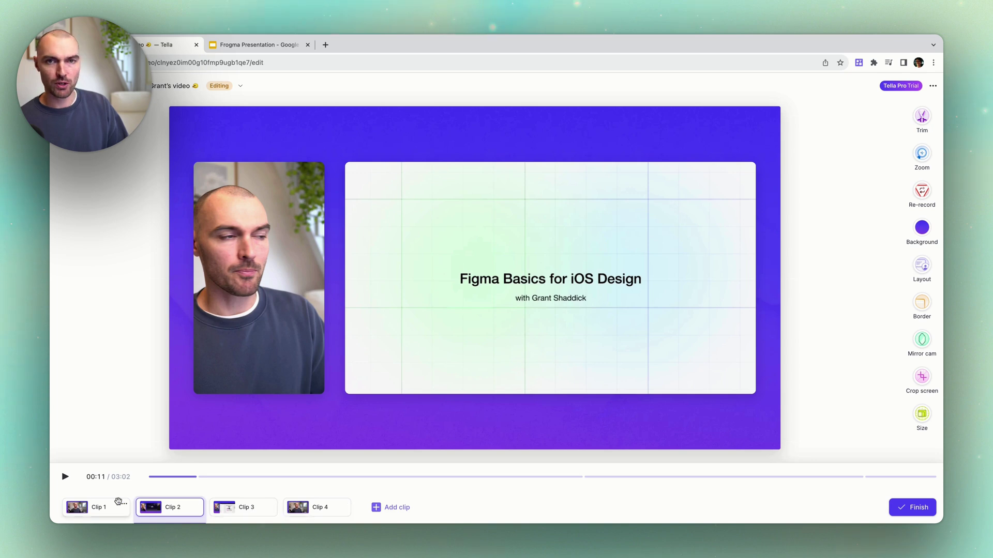
Browse Clips 3, 1 and 2, then jump to Clip 2's Presentation Overview slide at 00:27
left_click(237, 507)
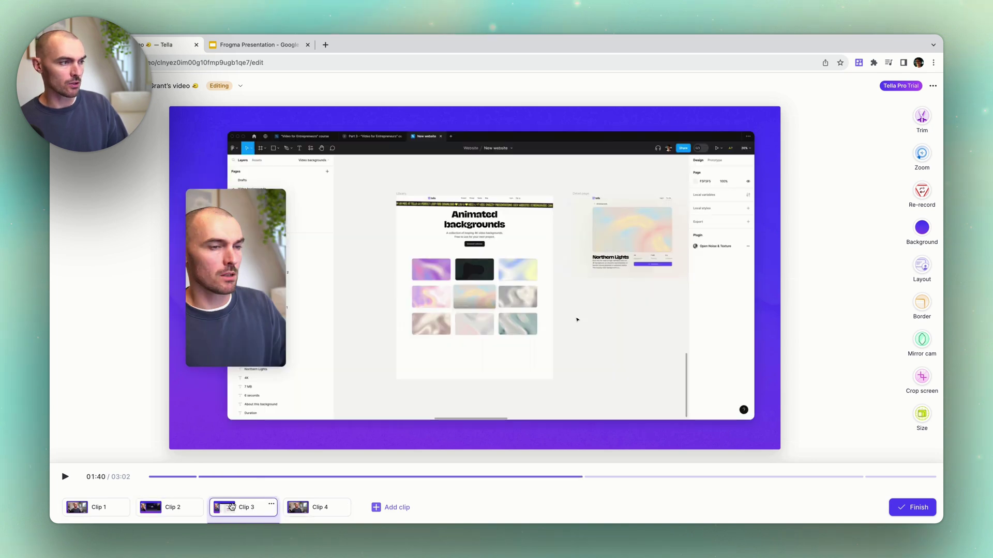
left_click(172, 509)
left_click(101, 508)
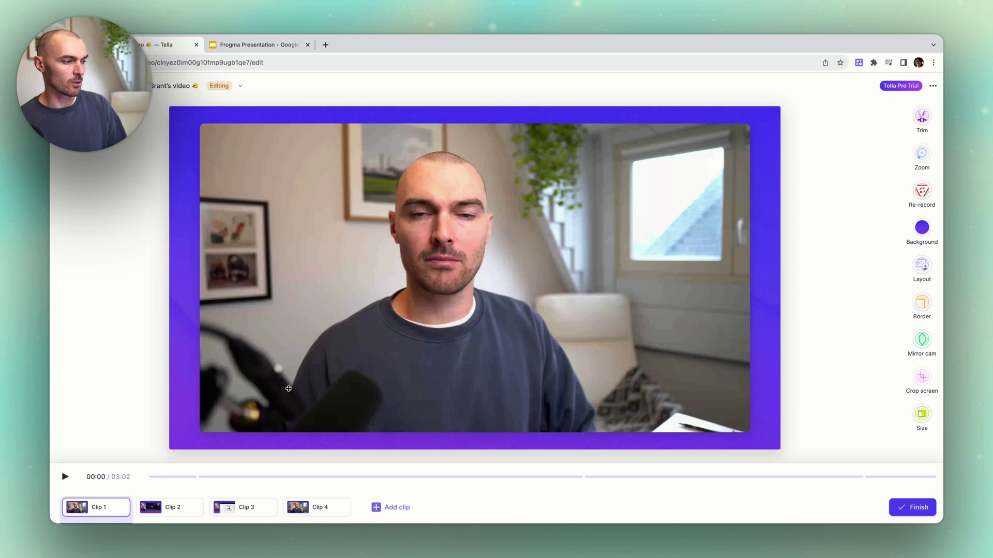
left_click(168, 516)
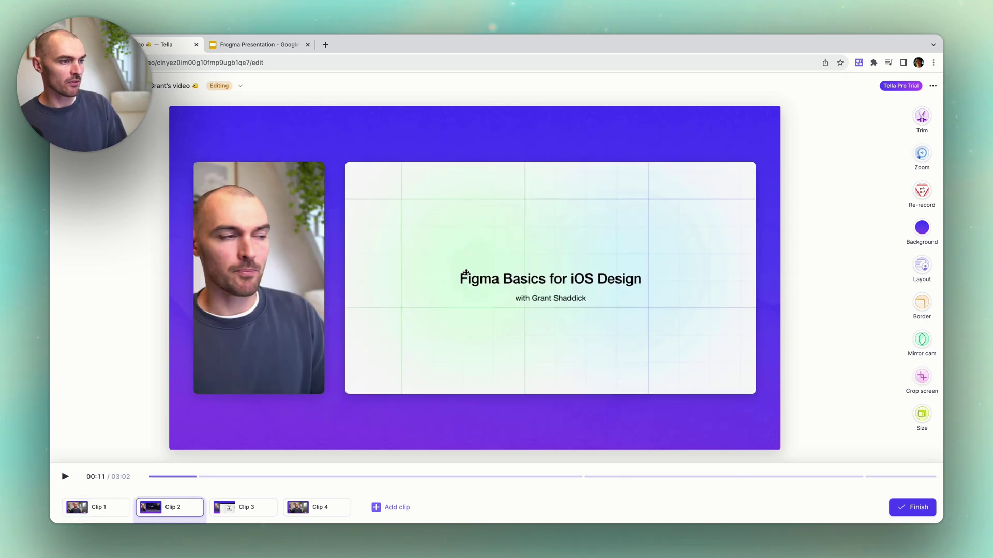
left_click(267, 477)
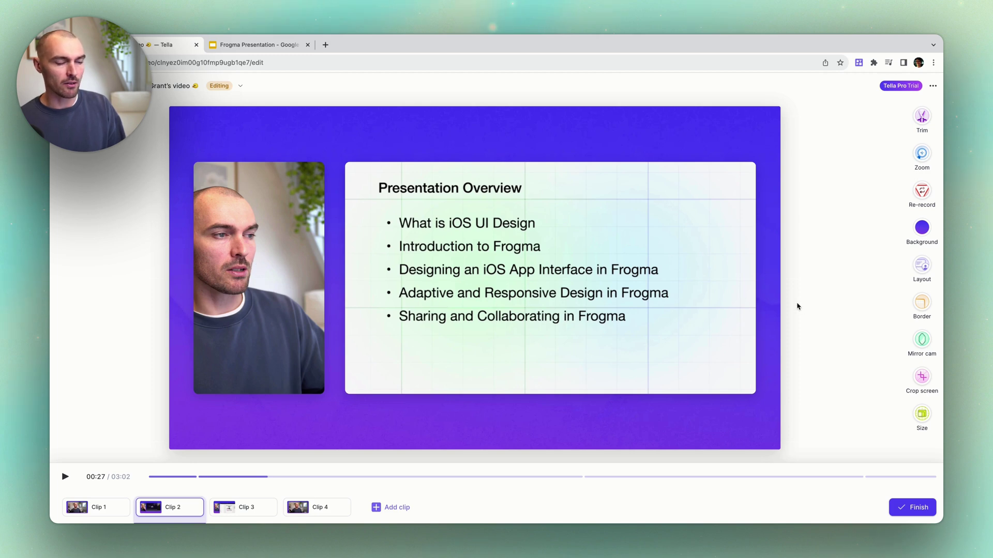
Choose the portrait-webcam-beside-content layout and apply it to all clips
left_click(922, 267)
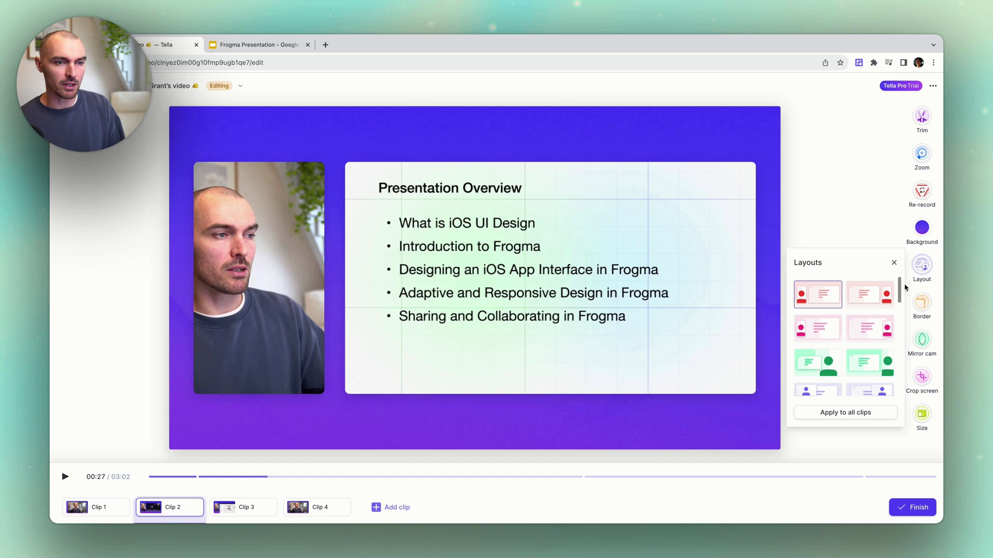
scroll(863, 318, "down", 2)
scroll(862, 315, "down", 2)
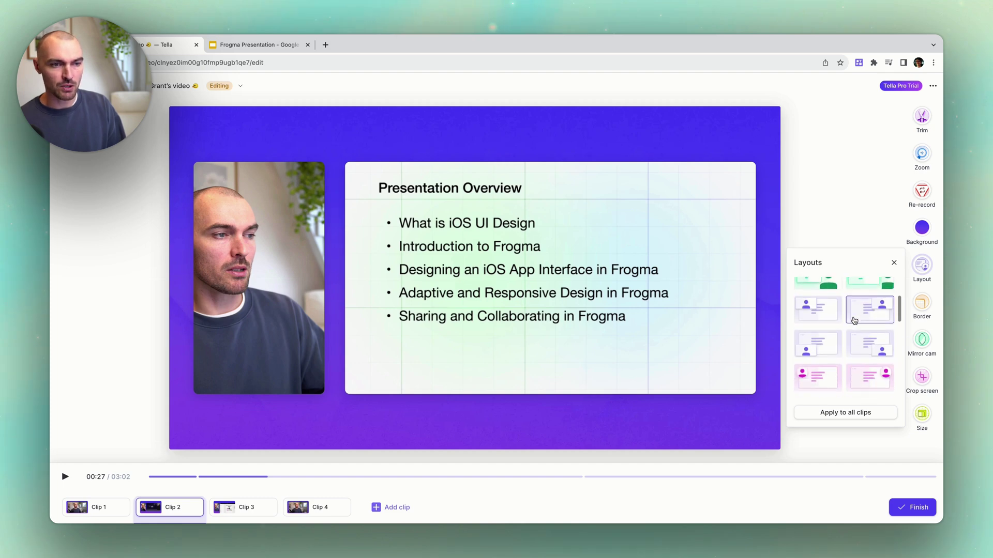
scroll(861, 321, "up", 5)
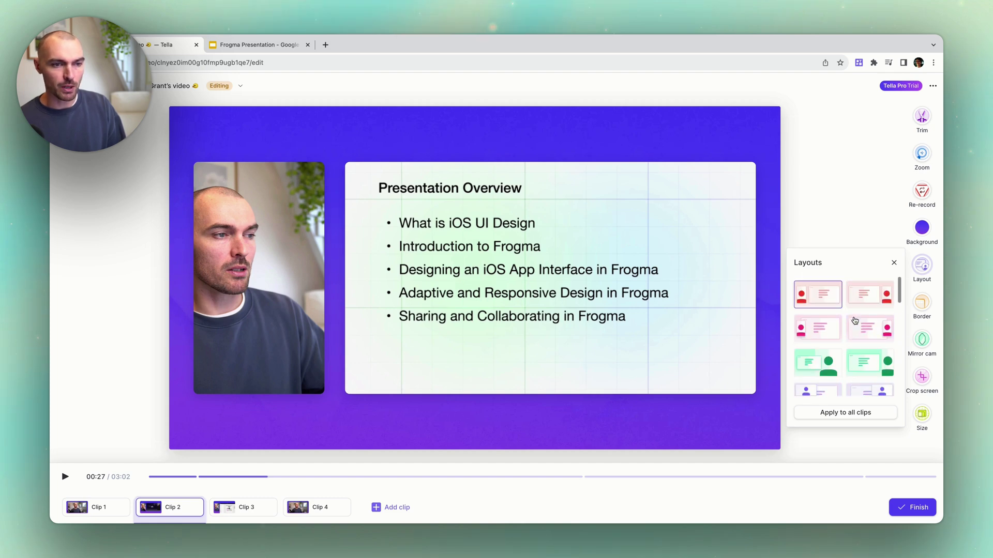
left_click(821, 334)
left_click(565, 290)
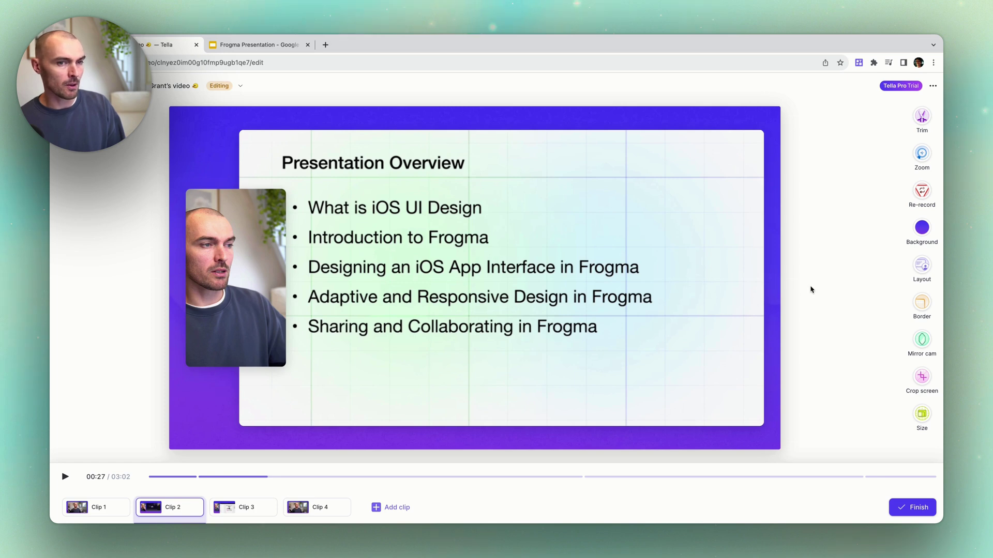
left_click(922, 268)
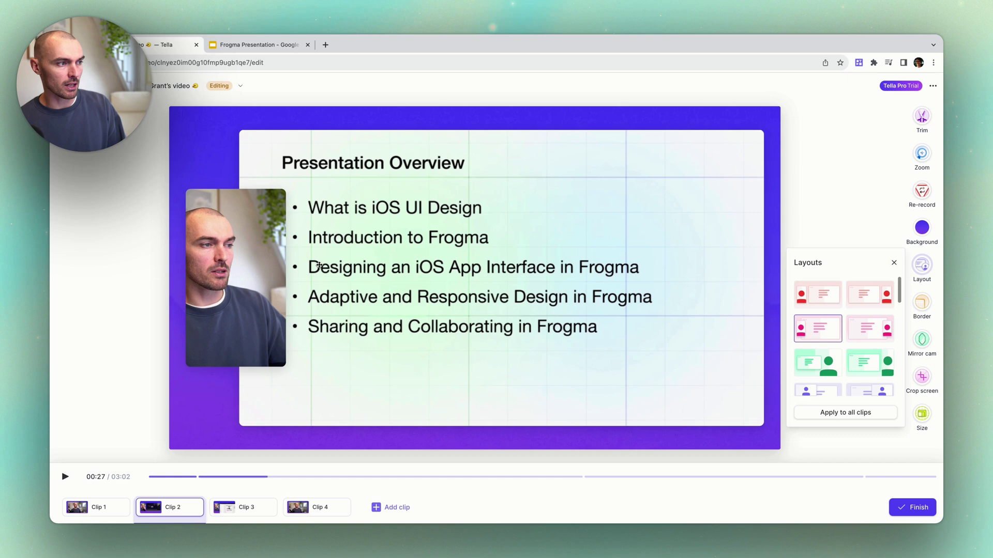
left_click(846, 416)
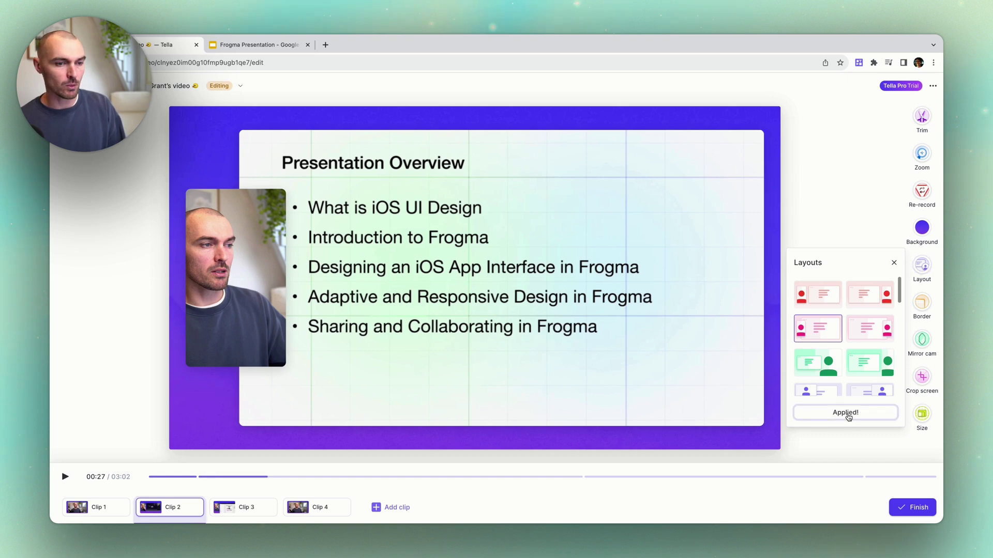
Switch between Clip 2 and Clip 3 to compare the new layout
left_click(226, 507)
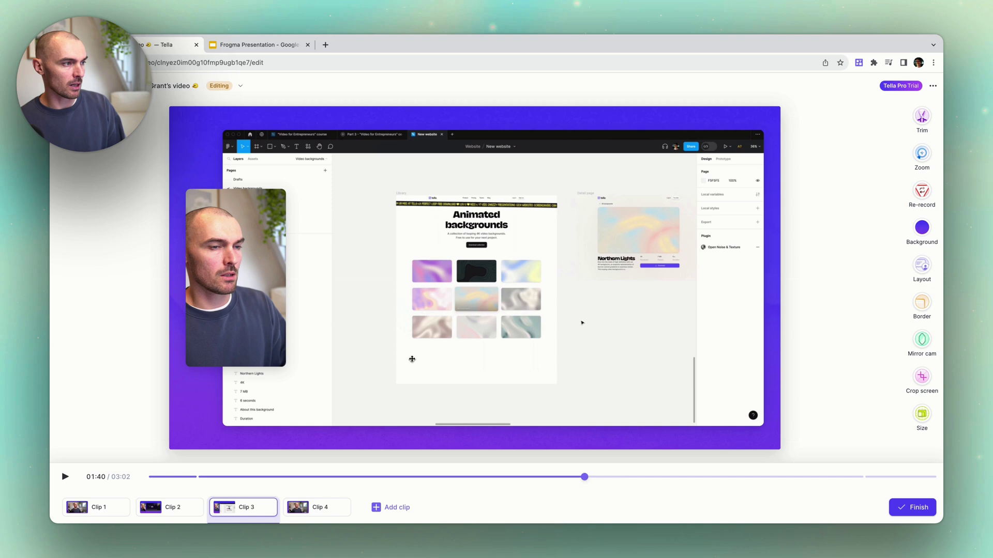
left_click(172, 508)
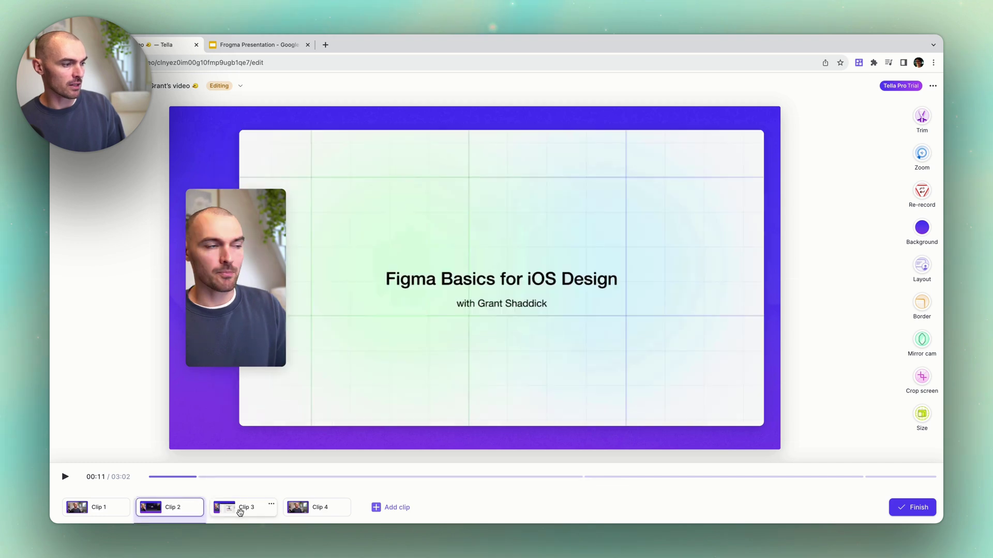
left_click(244, 508)
left_click(167, 509)
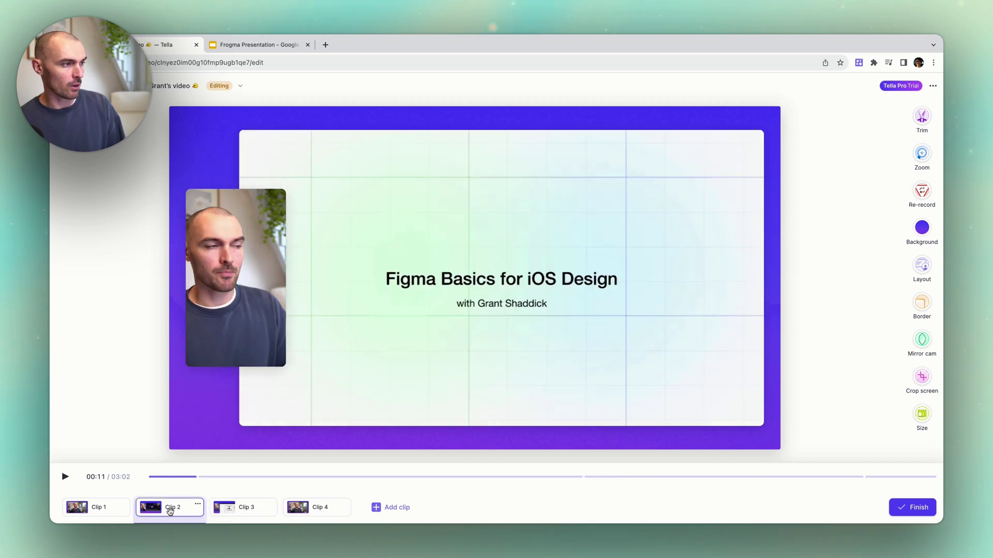
left_click(249, 509)
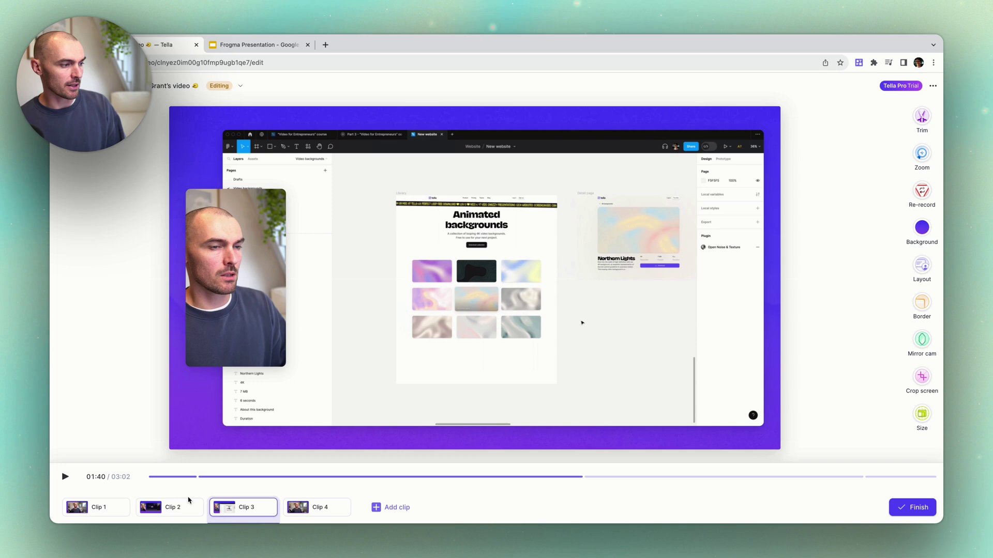
left_click(171, 510)
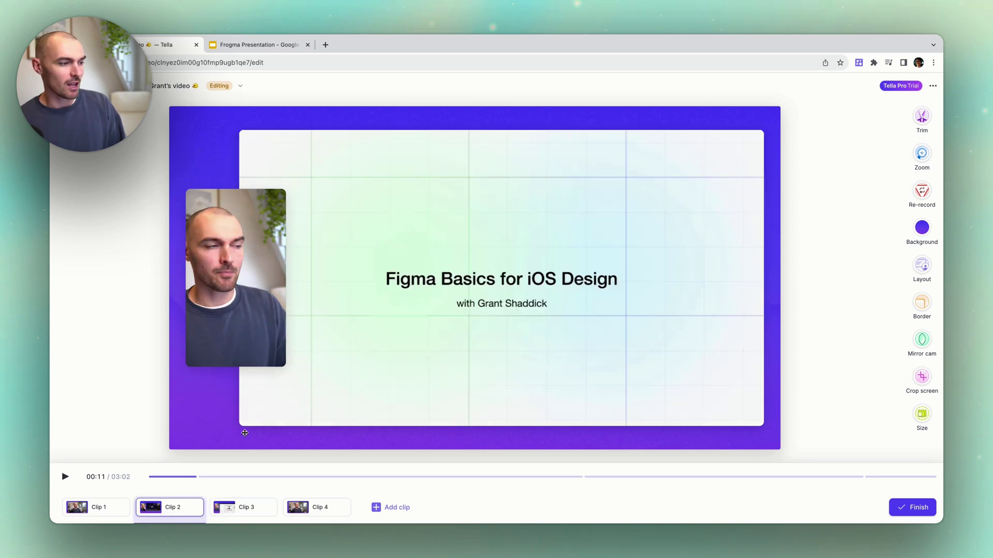
left_click(237, 510)
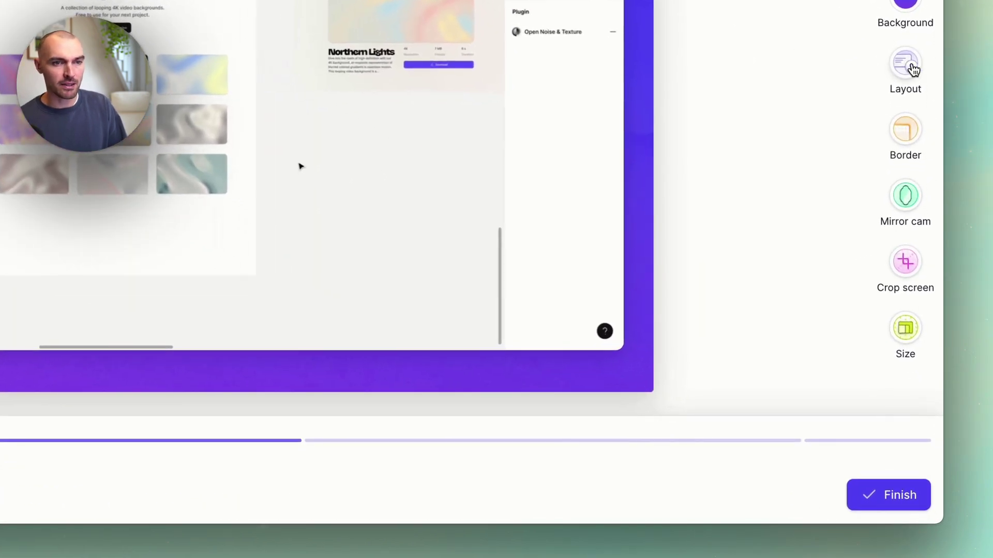
Switch Clip 3's layout to a small round webcam bubble in the top-left corner
left_click(906, 66)
scroll(804, 142, "down", 2)
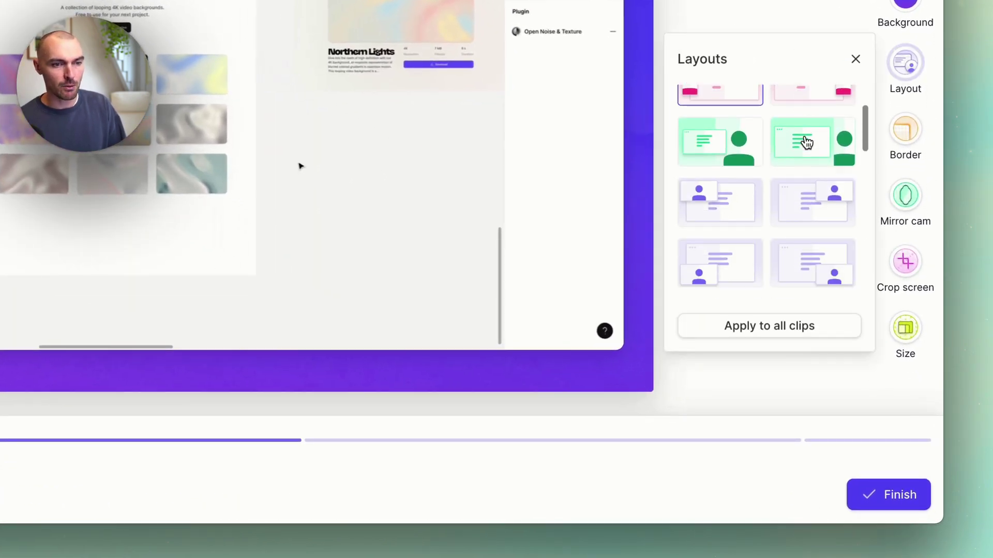
scroll(804, 140, "down", 2)
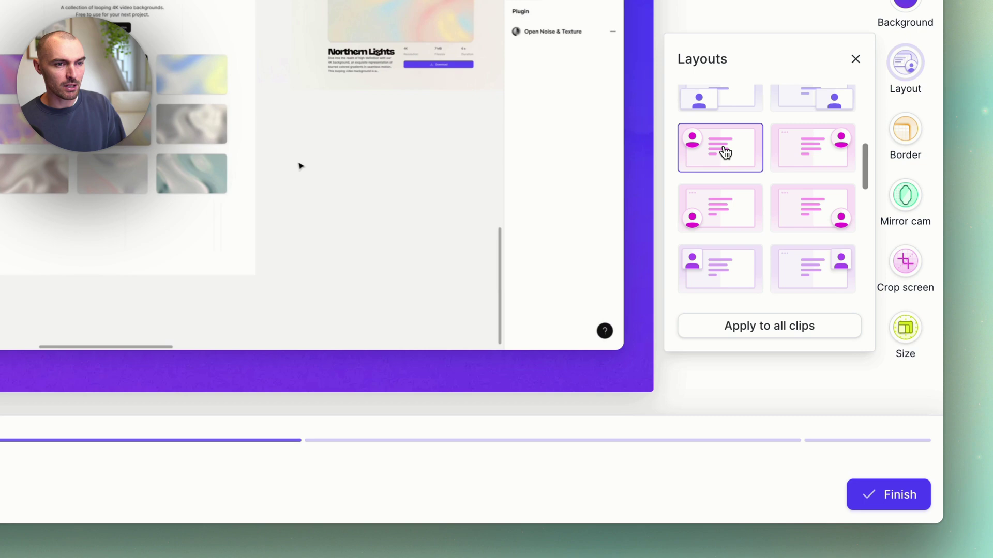
left_click(710, 158)
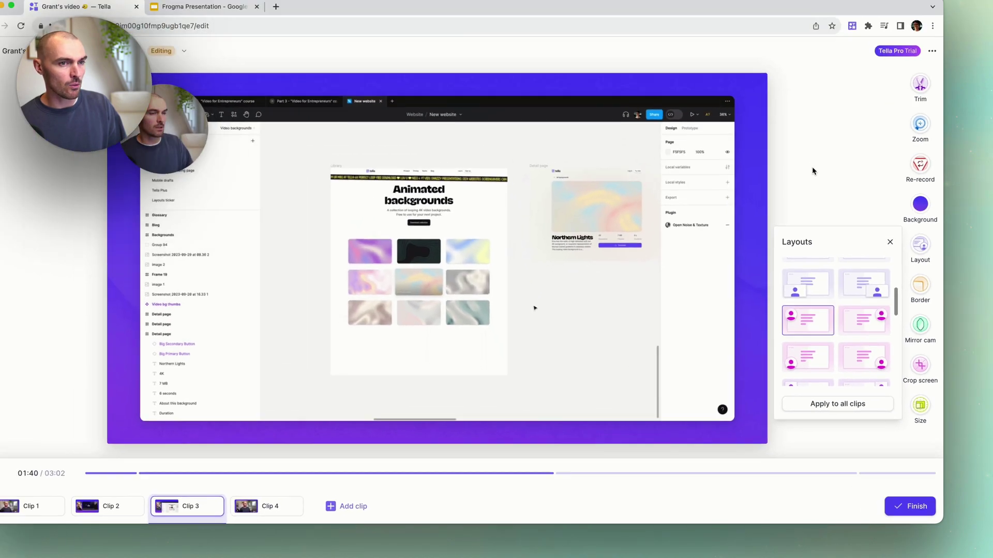
left_click(813, 170)
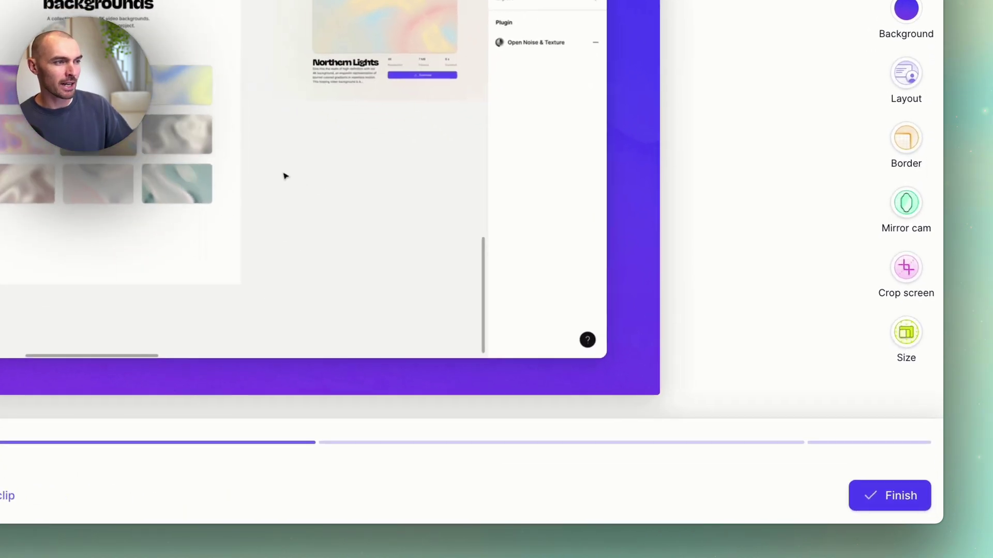
left_click(906, 67)
scroll(850, 132, "down", 1)
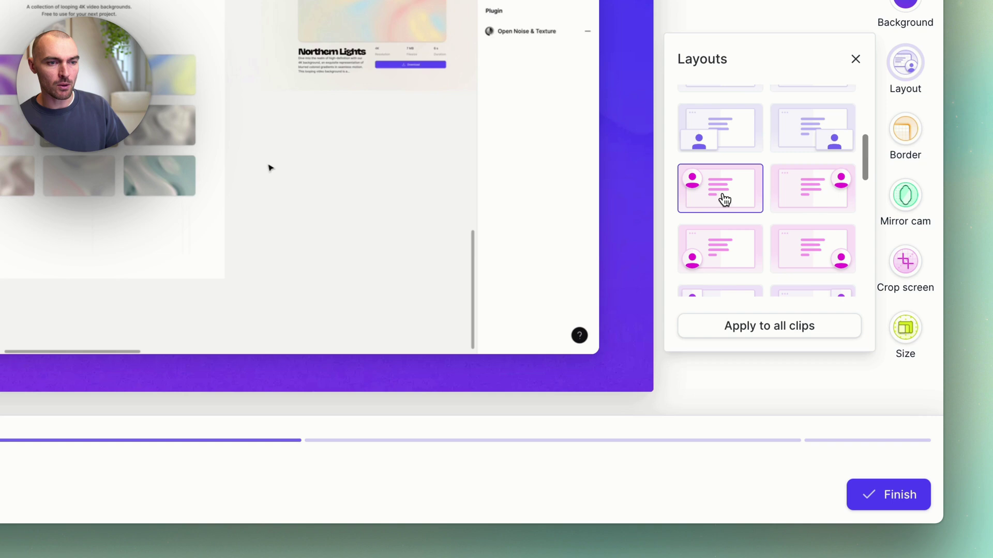
scroll(729, 220, "down", 1)
scroll(744, 225, "down", 2)
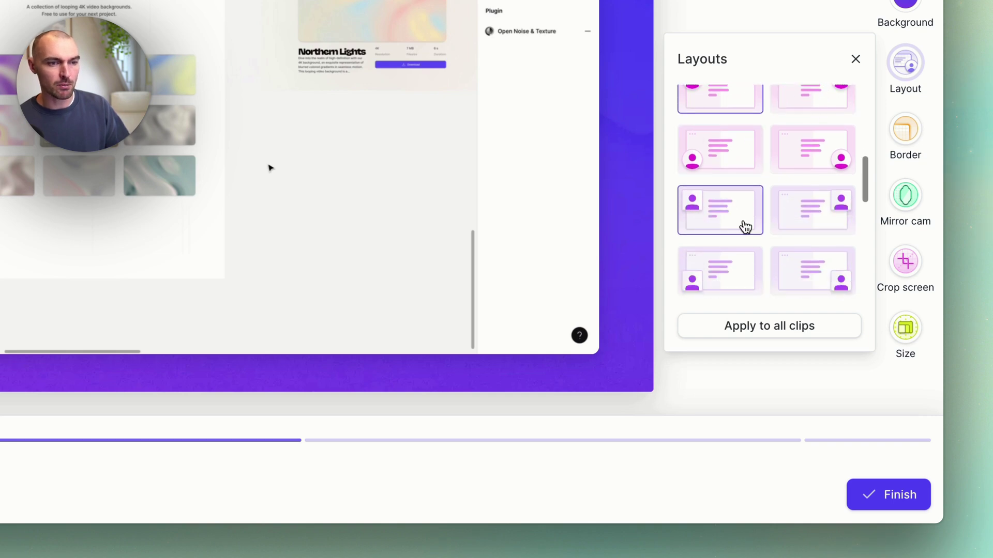
scroll(780, 226, "down", 1)
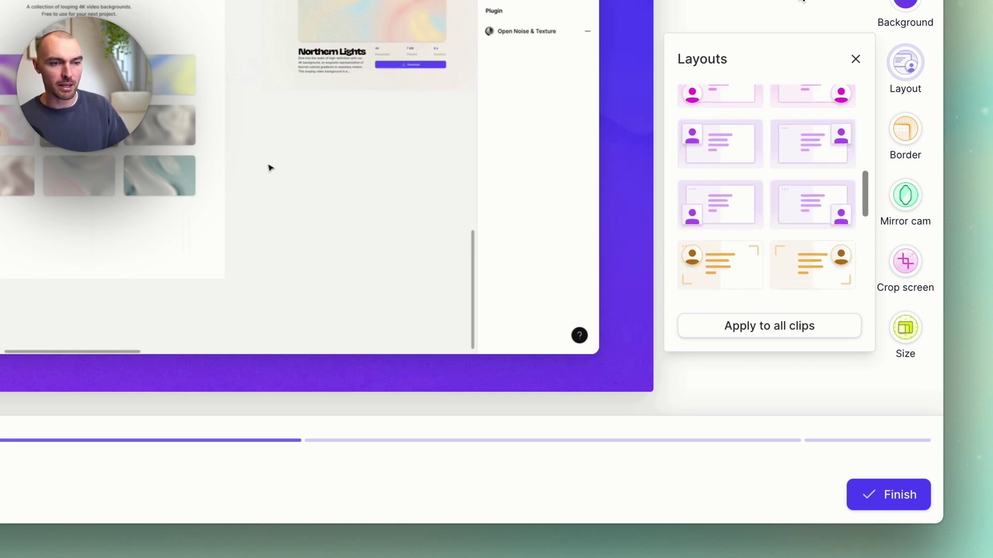
key("Escape")
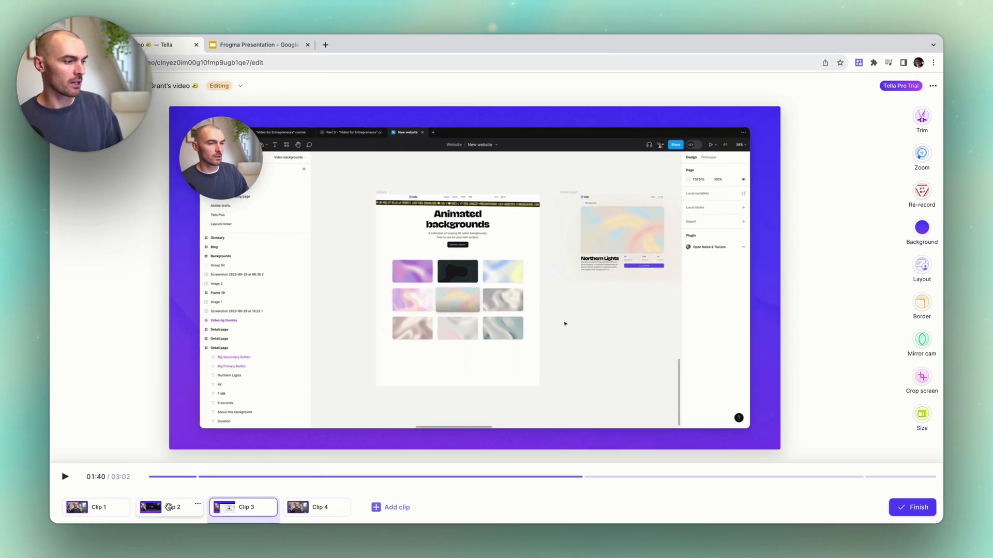
left_click(185, 507)
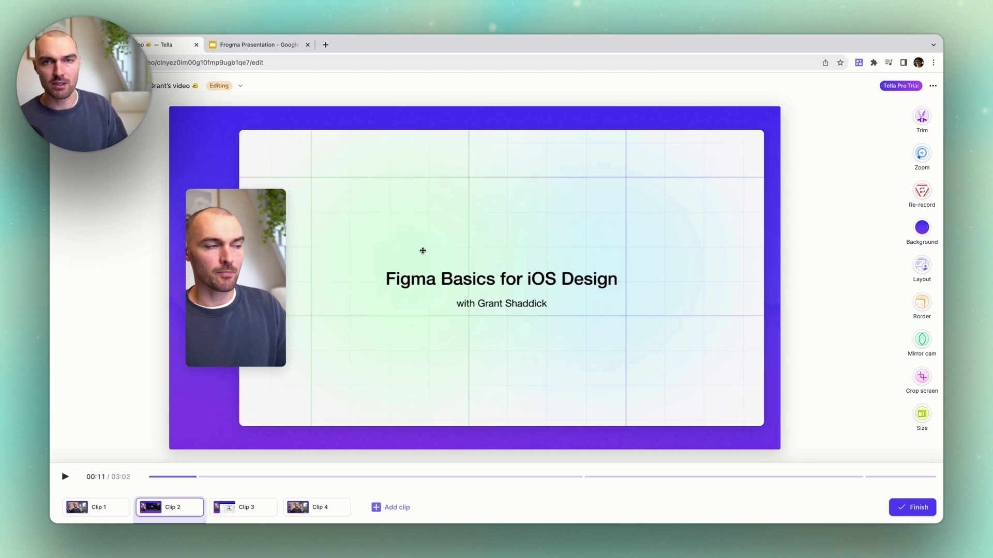
Try webcam layouts on Clip 1, then apply the framed wide-webcam layout to all clips
left_click(98, 508)
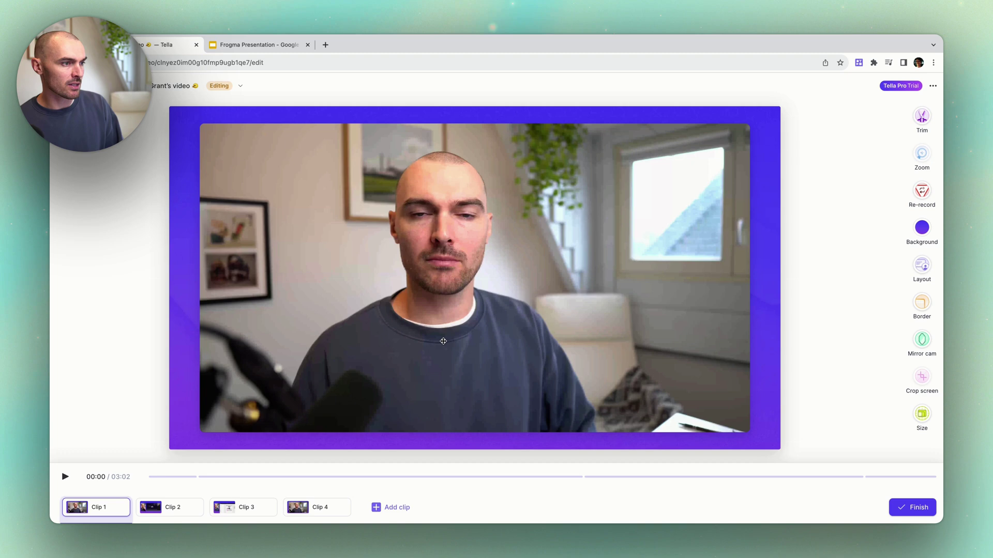
left_click(921, 268)
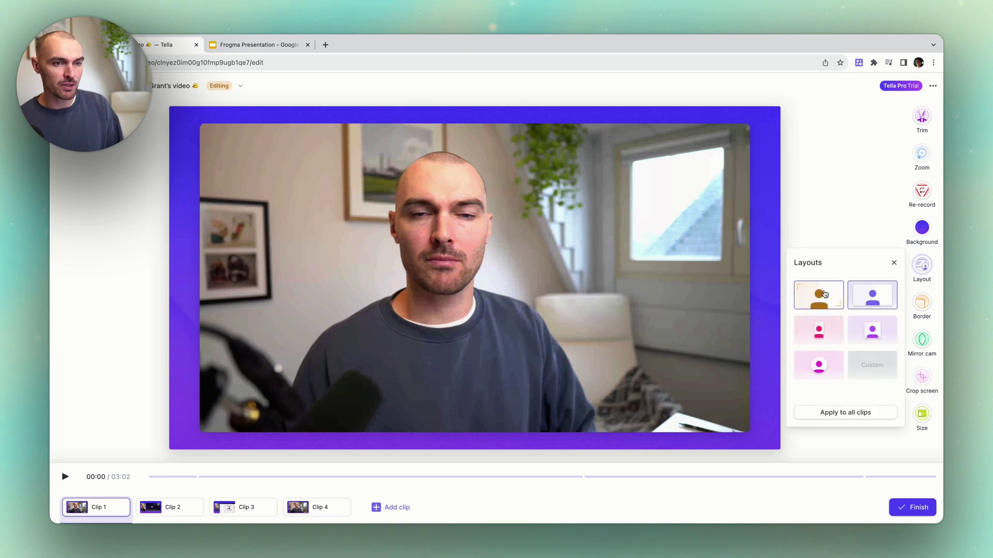
left_click(865, 338)
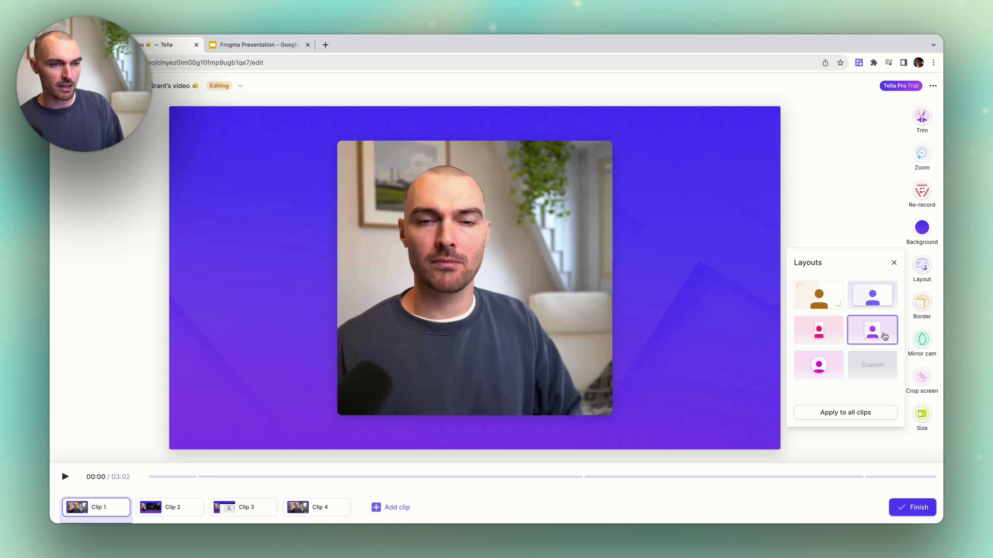
left_click(827, 304)
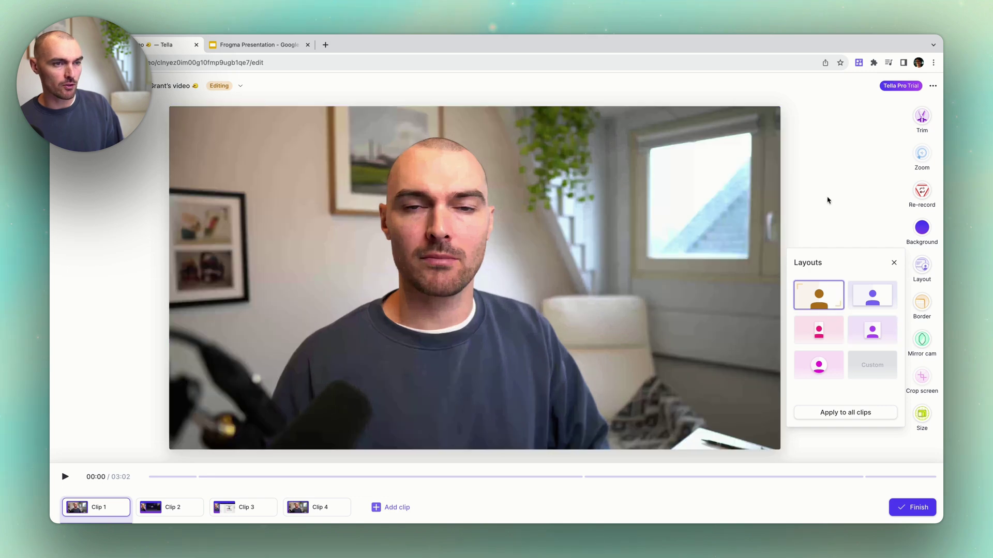
left_click(827, 201)
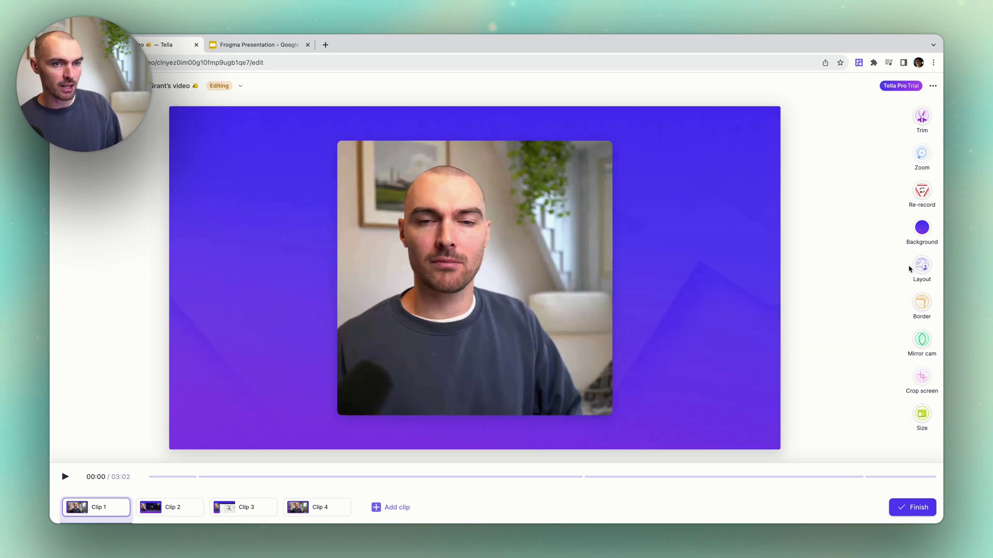
left_click(923, 269)
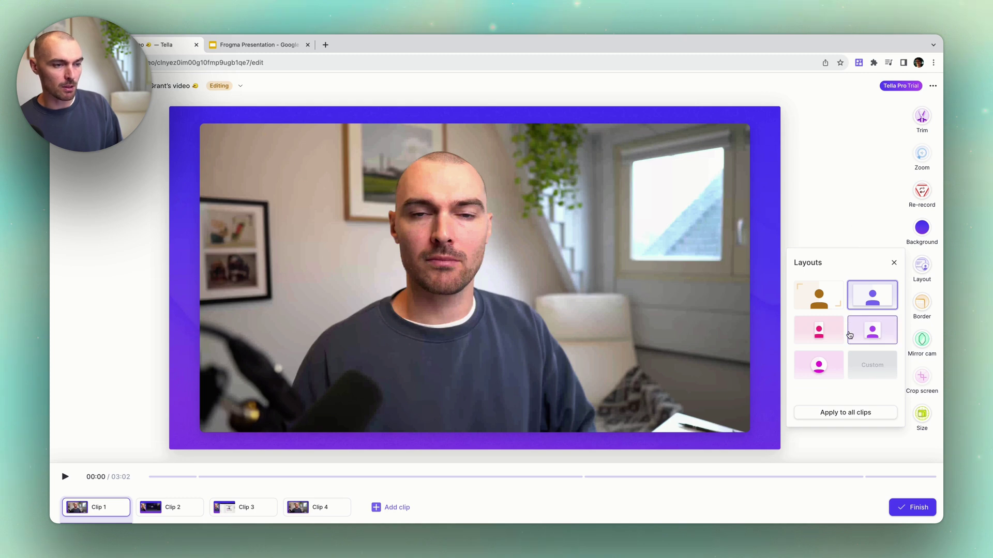
left_click(857, 413)
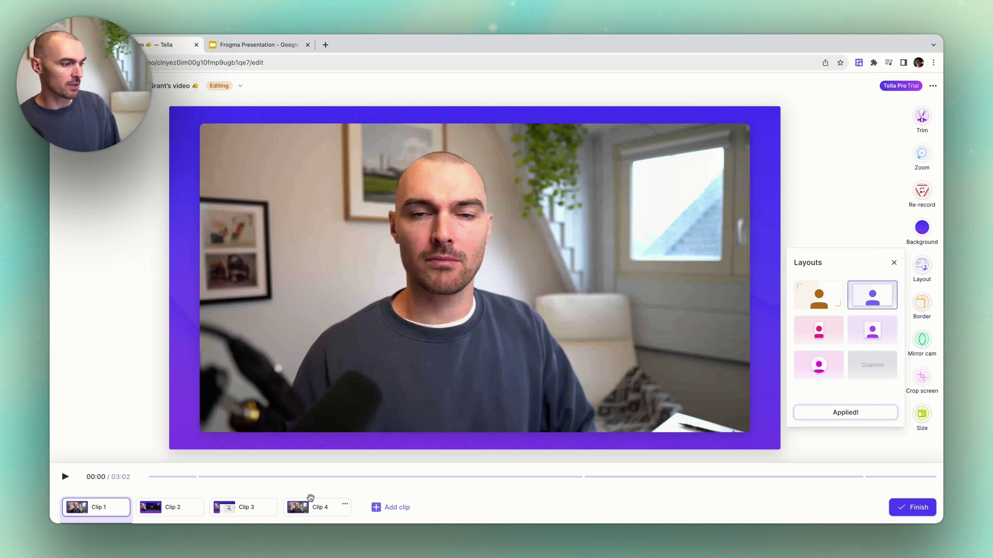
left_click(311, 502)
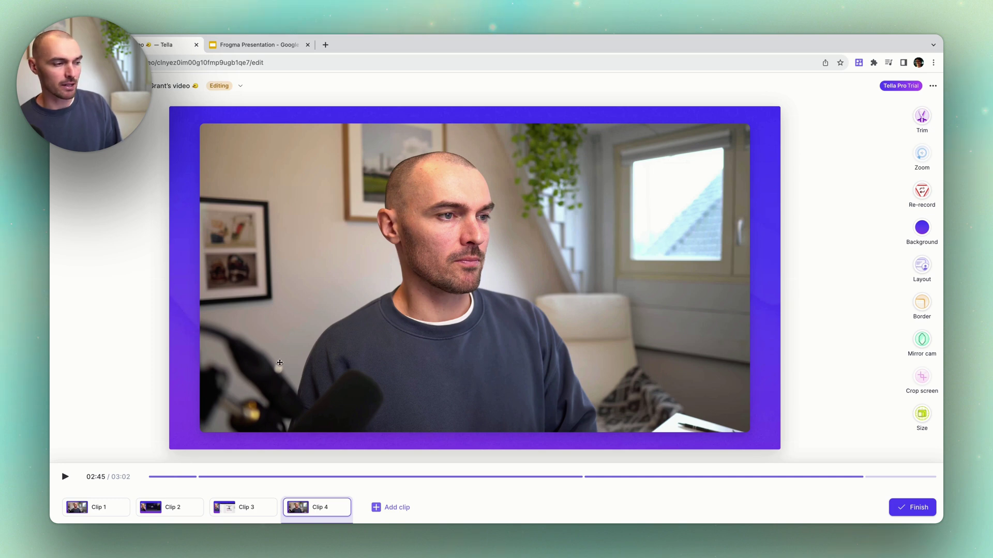
left_click(104, 509)
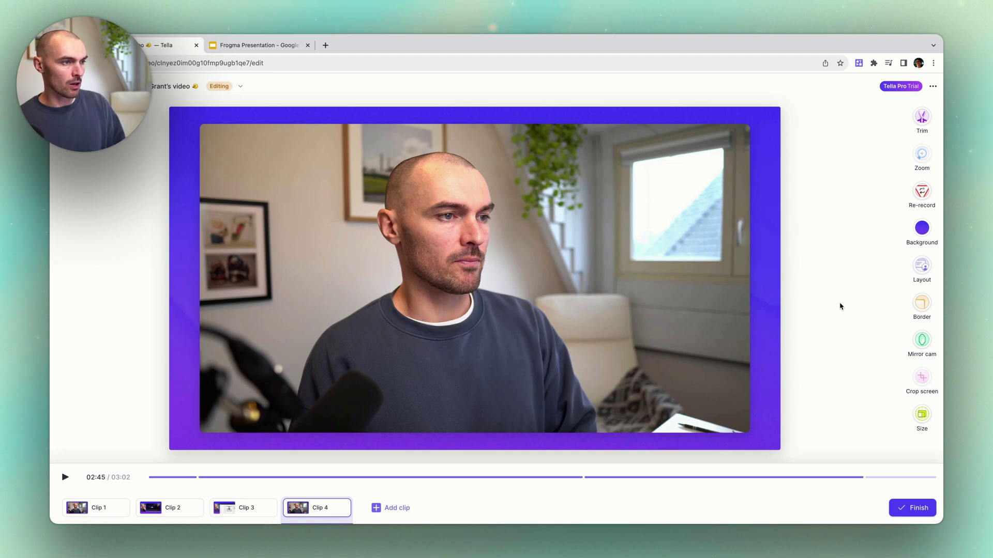
Select Clip 2 and set its background to the pink uploaded sticker image
left_click(170, 507)
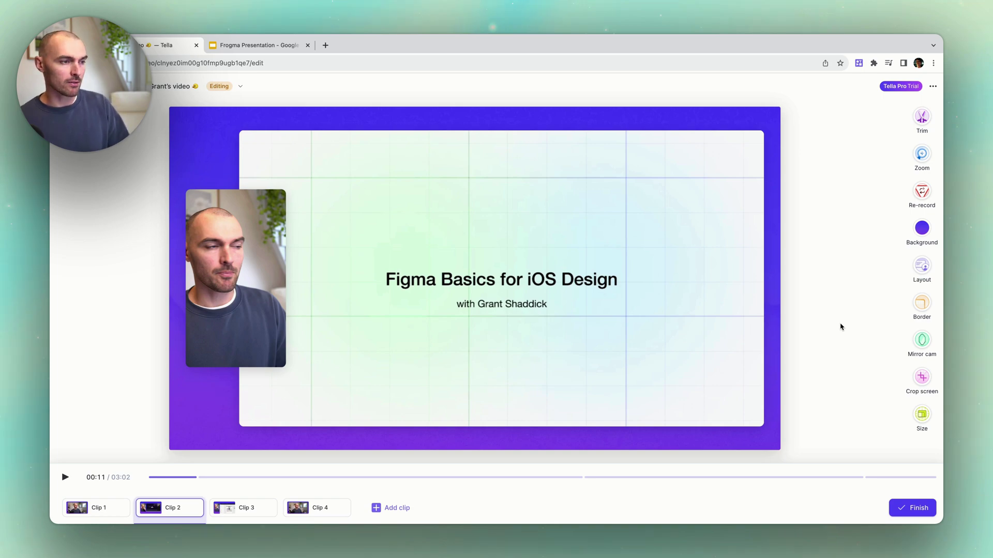
left_click(921, 229)
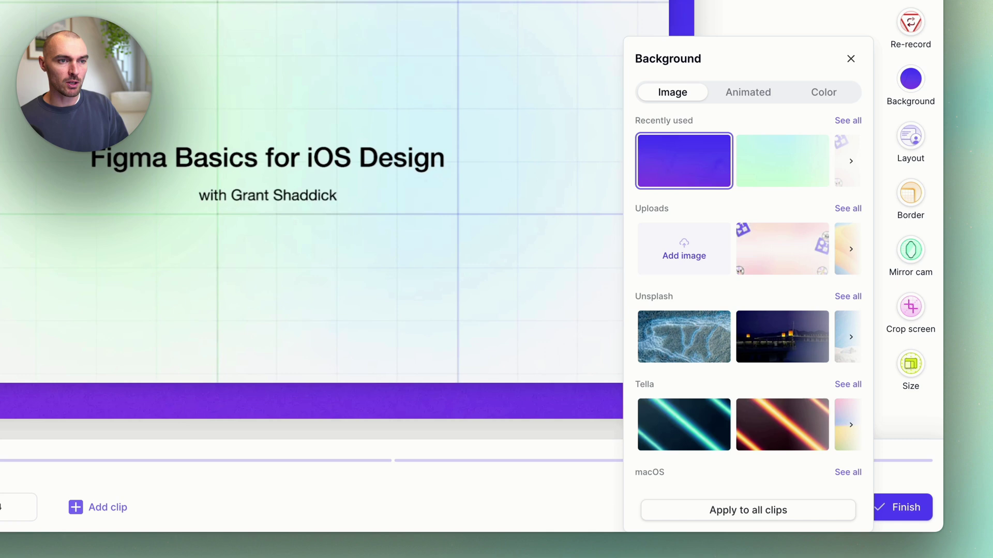
scroll(788, 262, "down", 2)
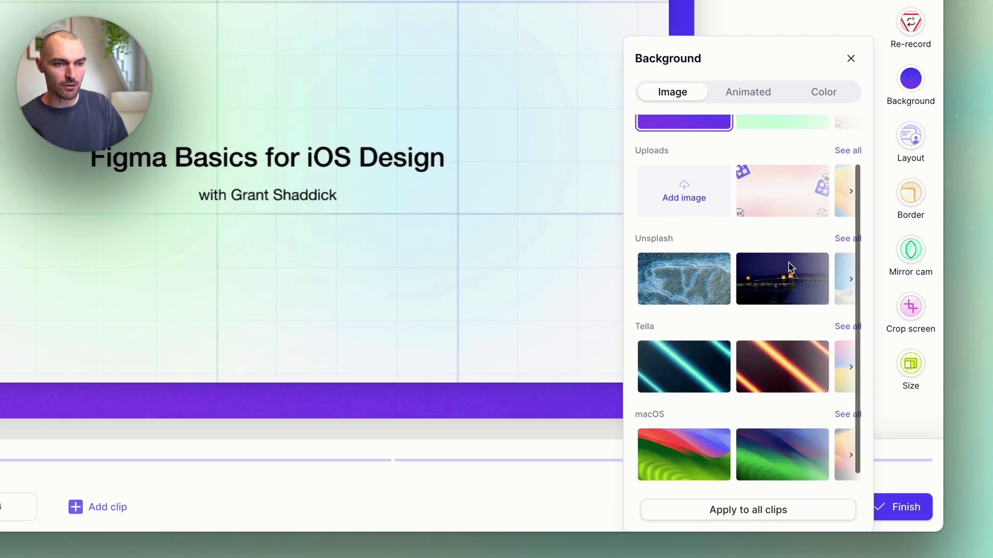
scroll(787, 268, "up", 2)
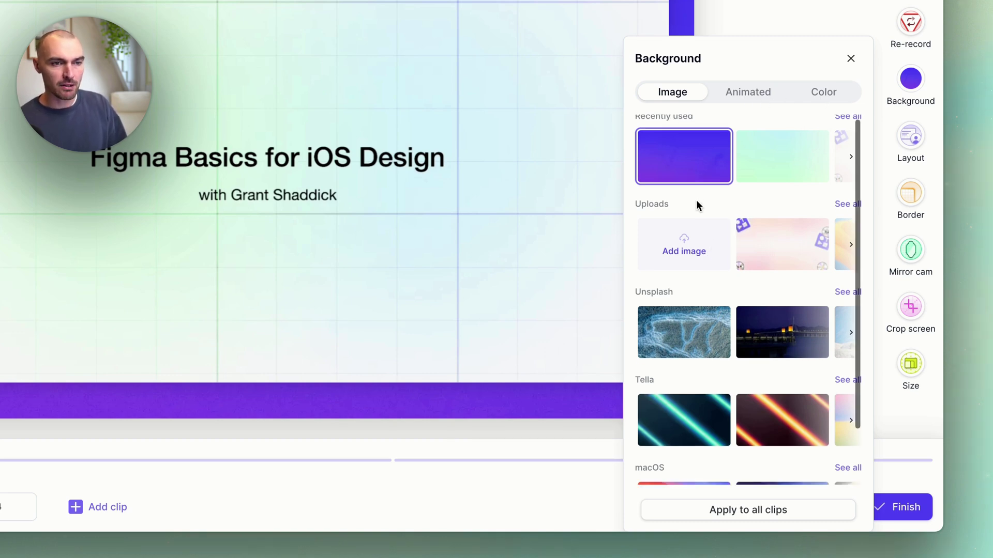
scroll(696, 204, "down", 2)
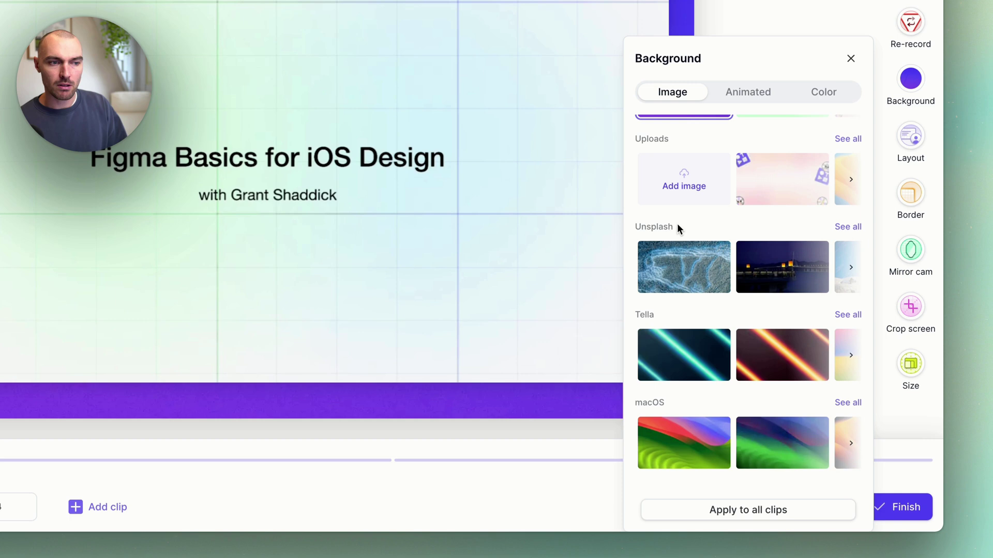
scroll(679, 228, "up", 1)
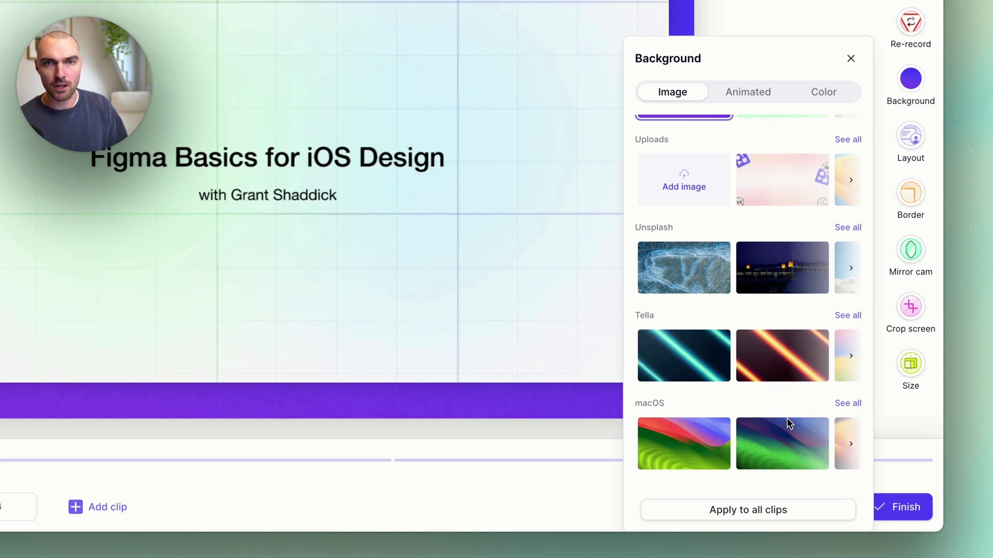
scroll(723, 399, "up", 2)
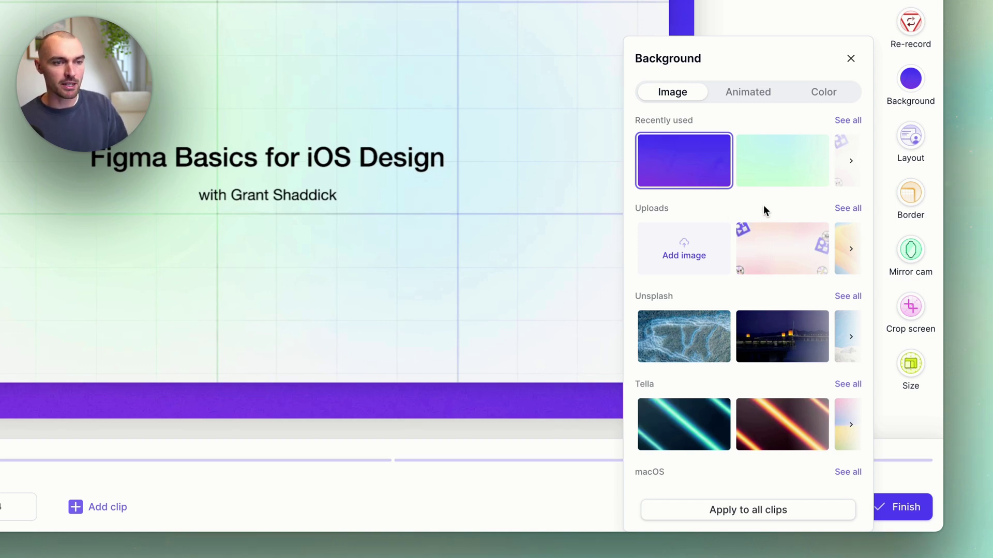
left_click(783, 250)
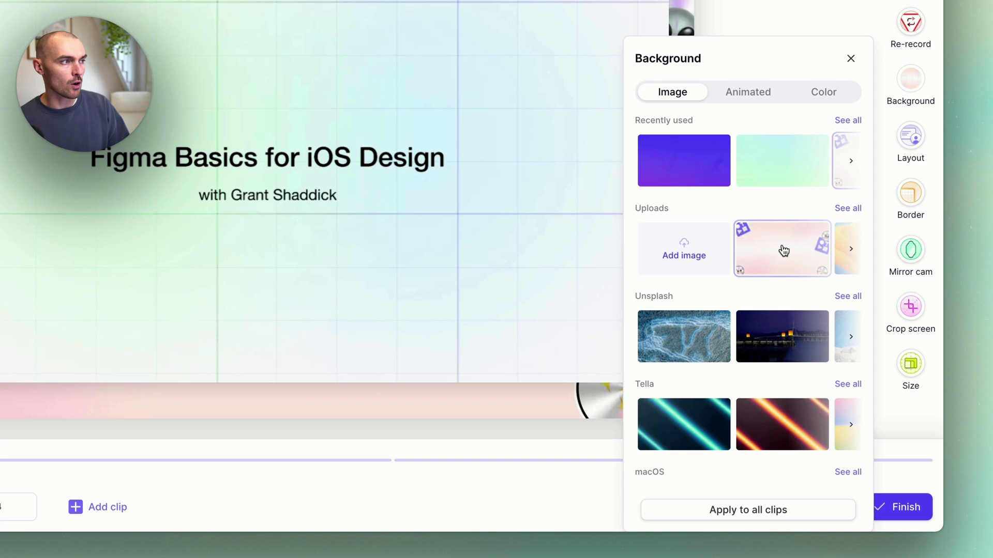
Replace Clip 2's background with the uploaded blue sky-and-clouds image
left_click(851, 61)
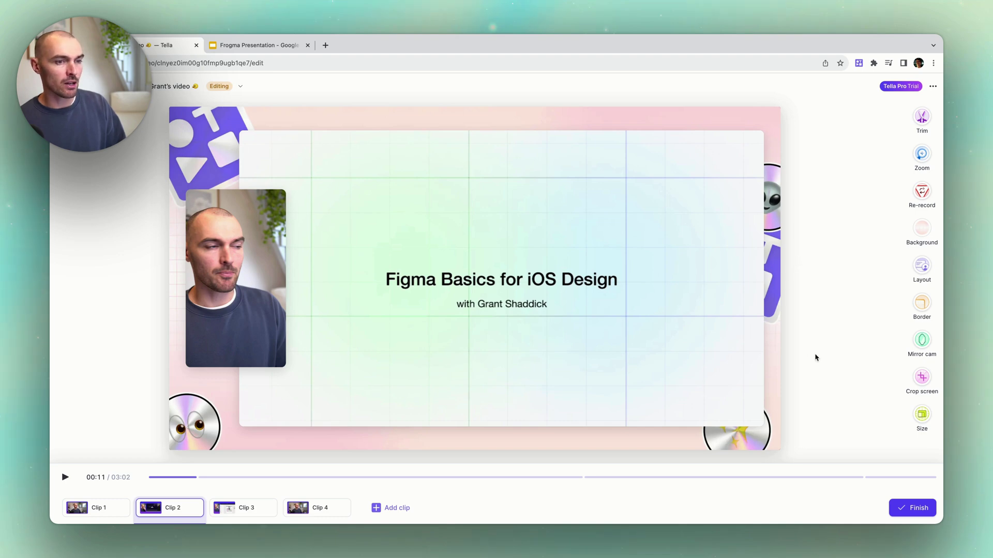
left_click(921, 229)
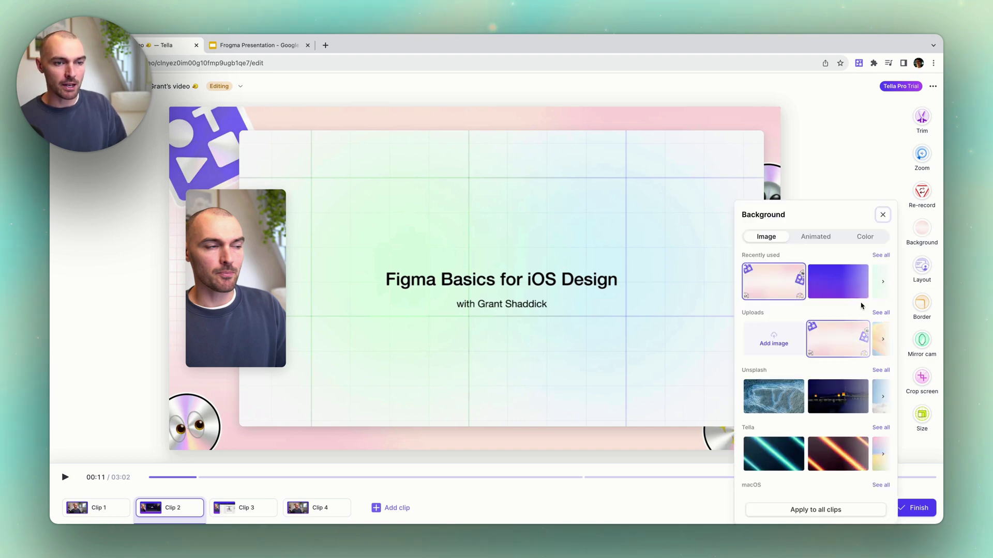
left_click(881, 314)
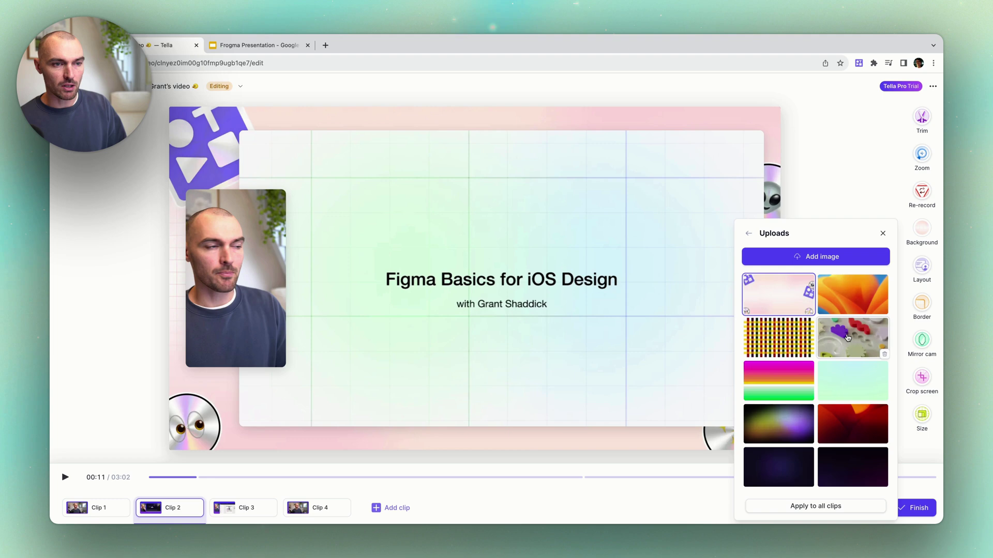
scroll(844, 336, "down", 2)
scroll(842, 338, "down", 2)
scroll(837, 338, "down", 2)
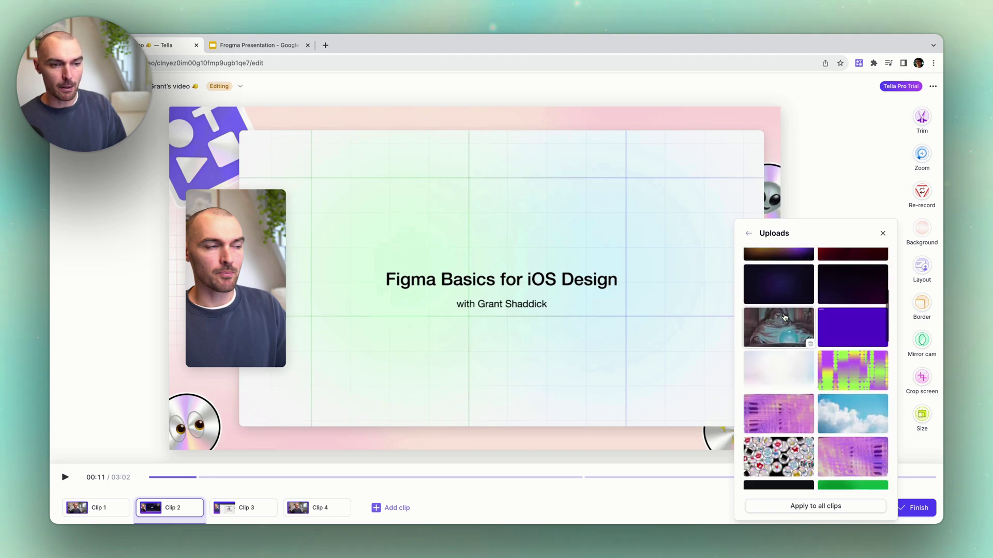
scroll(829, 339, "down", 2)
left_click(858, 396)
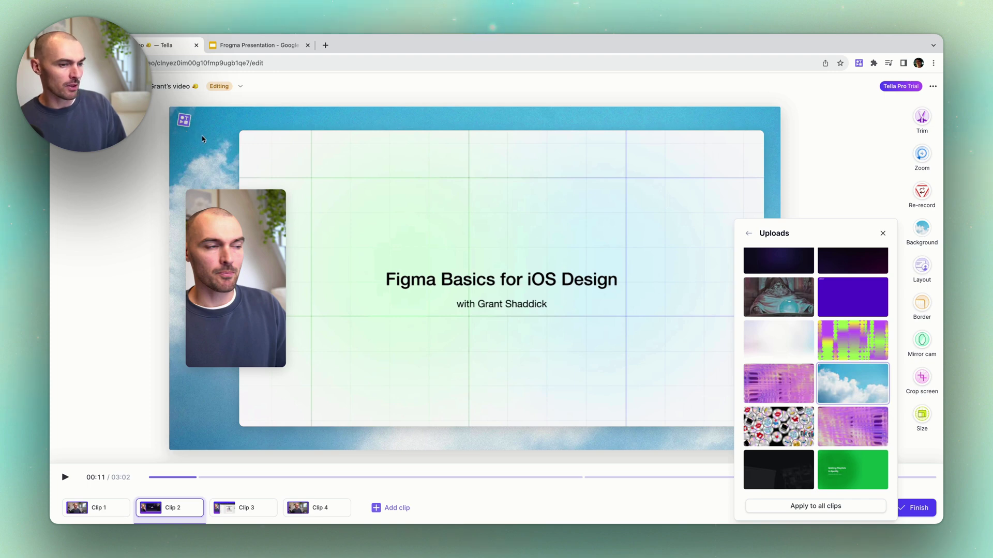
scroll(844, 347, "down", 2)
scroll(843, 347, "down", 2)
scroll(844, 347, "down", 1)
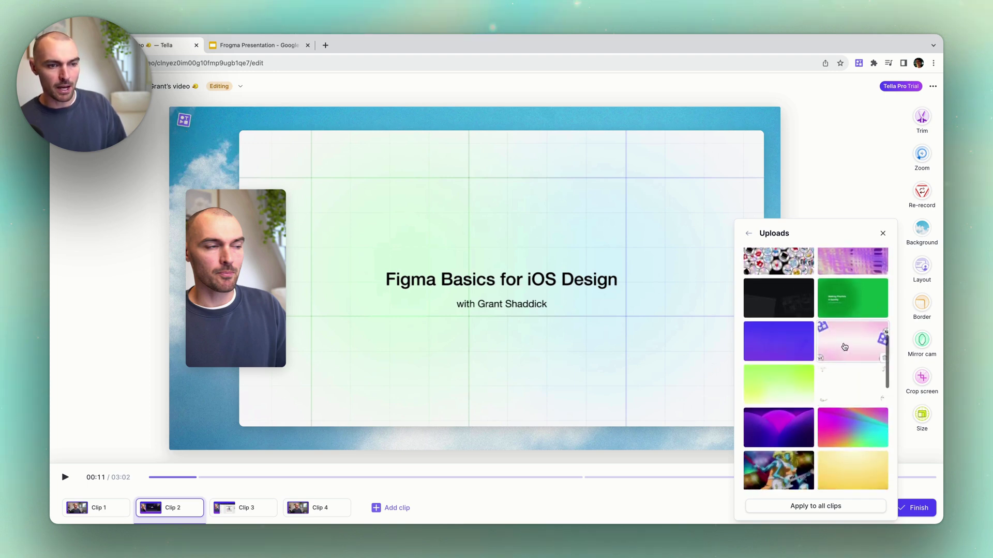
scroll(844, 347, "down", 1)
scroll(841, 364, "down", 1)
scroll(836, 388, "down", 1)
scroll(829, 423, "down", 1)
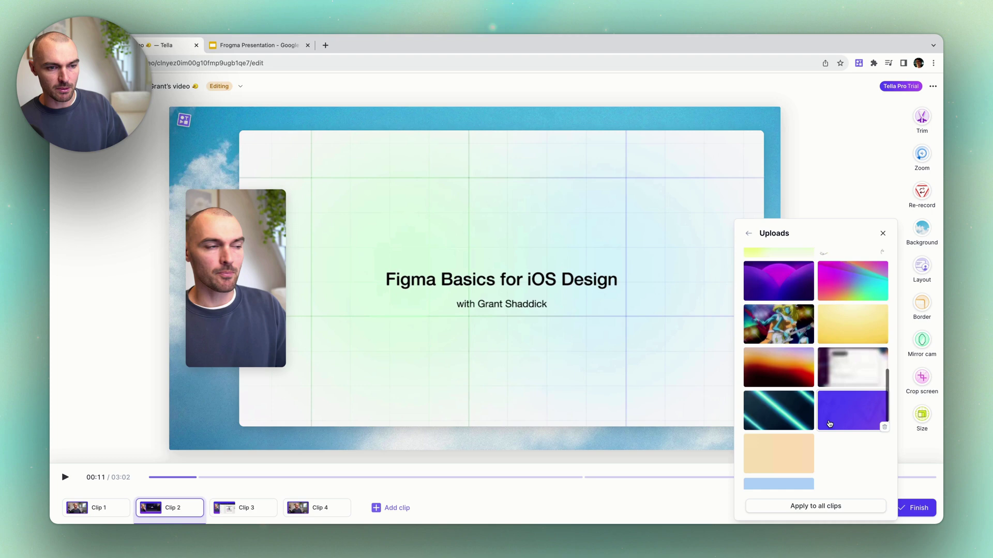
scroll(829, 424, "up", 5)
scroll(829, 388, "up", 3)
left_click(747, 233)
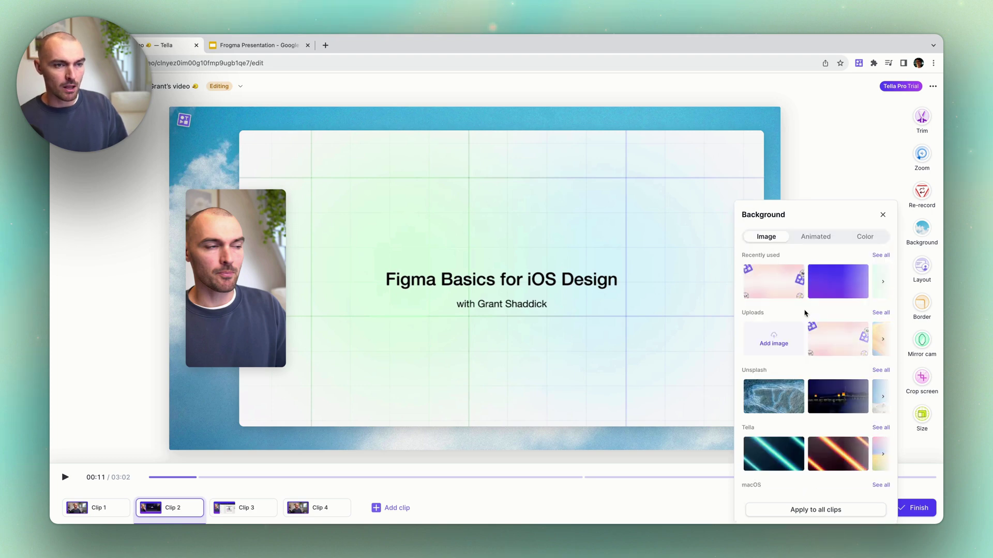
Apply the black animated violet-lines background and preview it by playing the clip
left_click(816, 242)
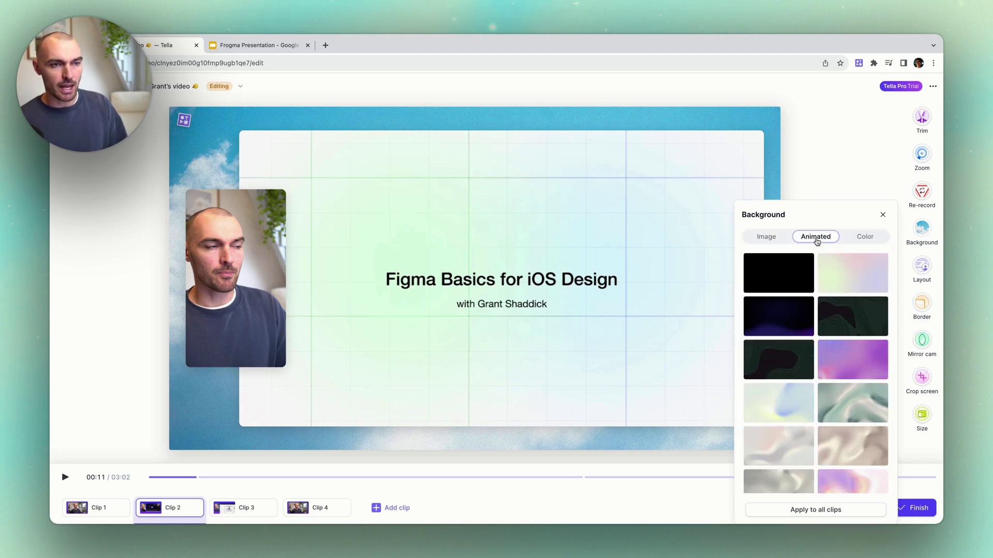
scroll(780, 369, "down", 1)
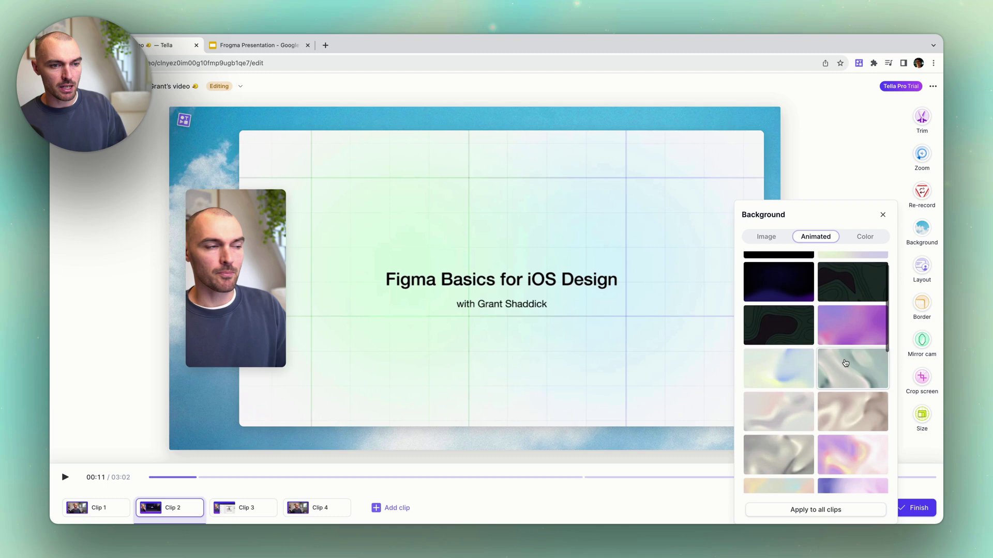
scroll(780, 369, "down", 1)
scroll(772, 366, "down", 2)
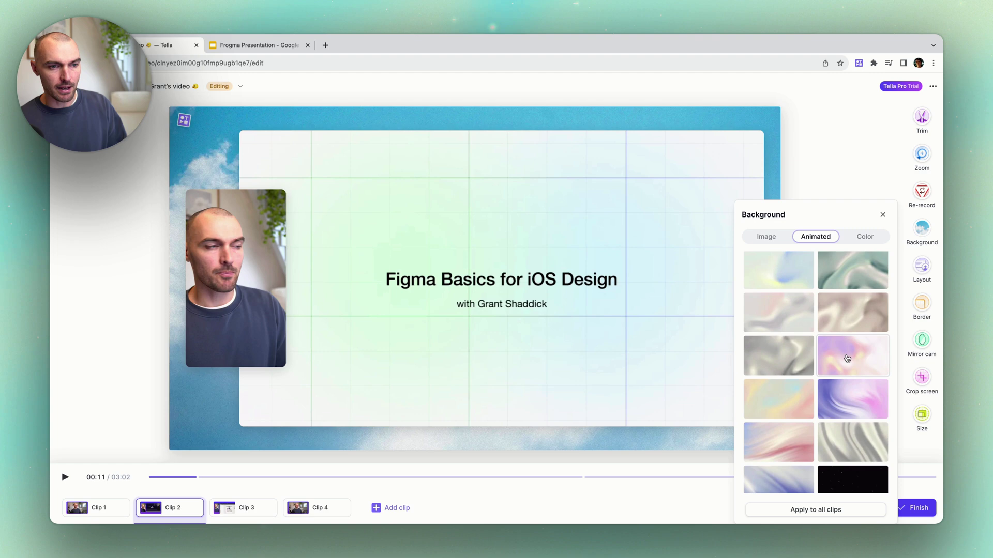
scroll(823, 362, "down", 2)
scroll(784, 368, "down", 2)
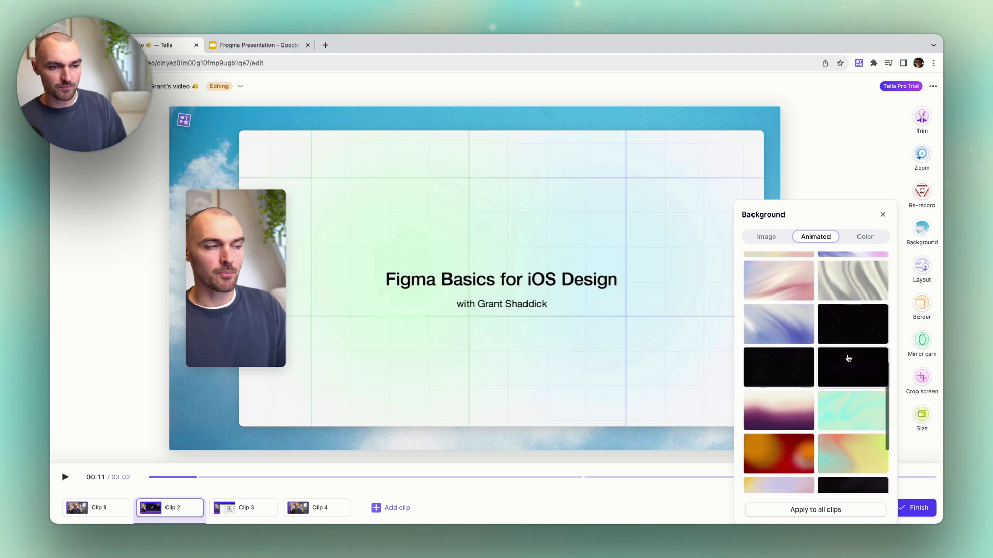
left_click(781, 369)
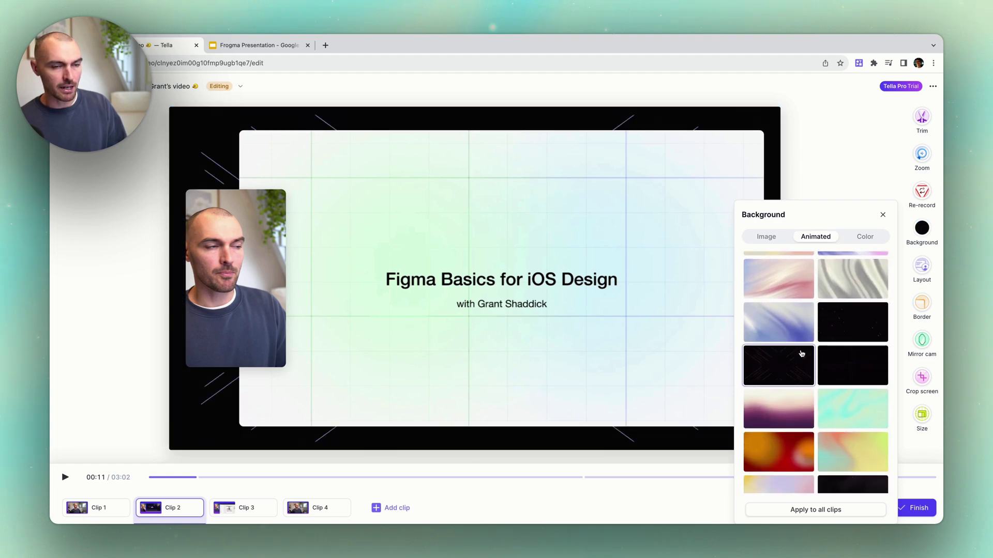
left_click(883, 215)
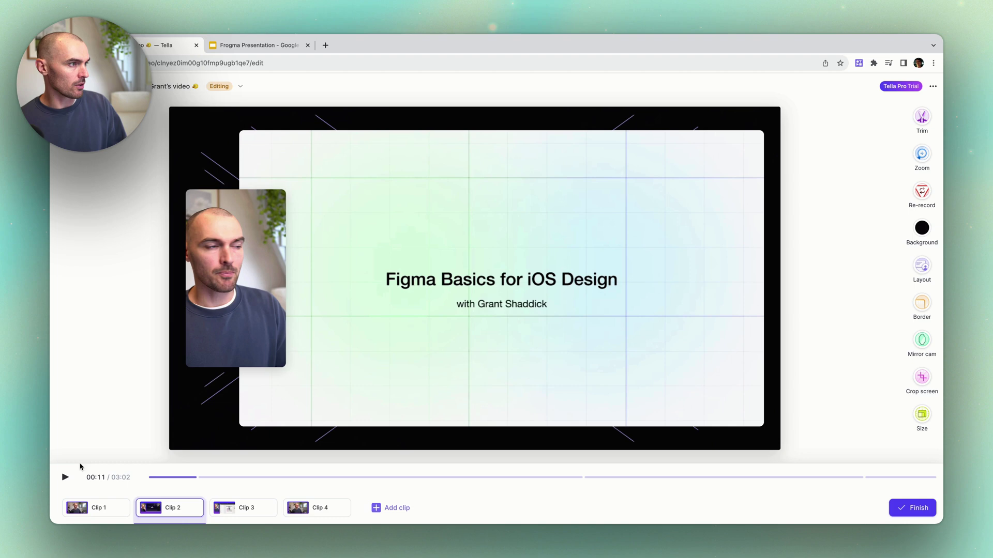
left_click(65, 478)
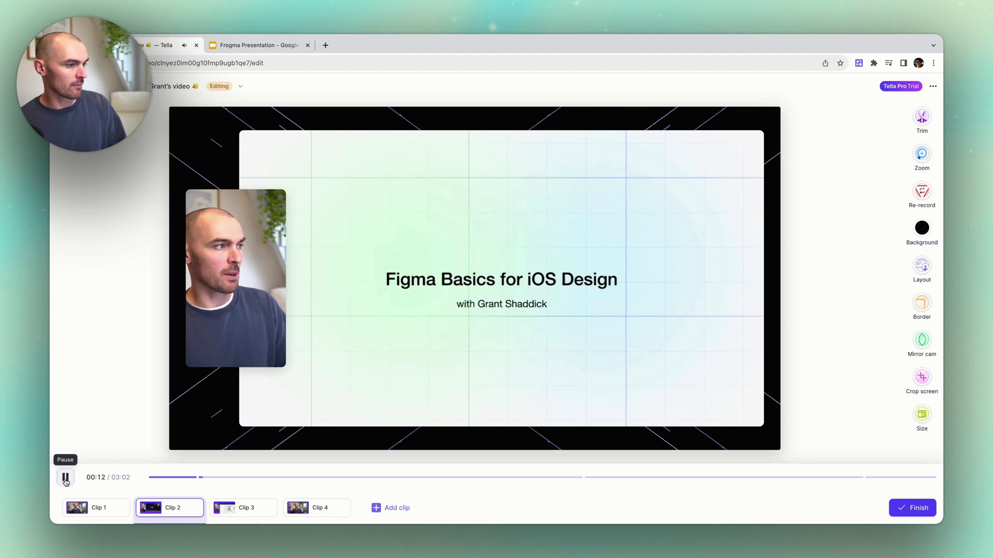
left_click(65, 477)
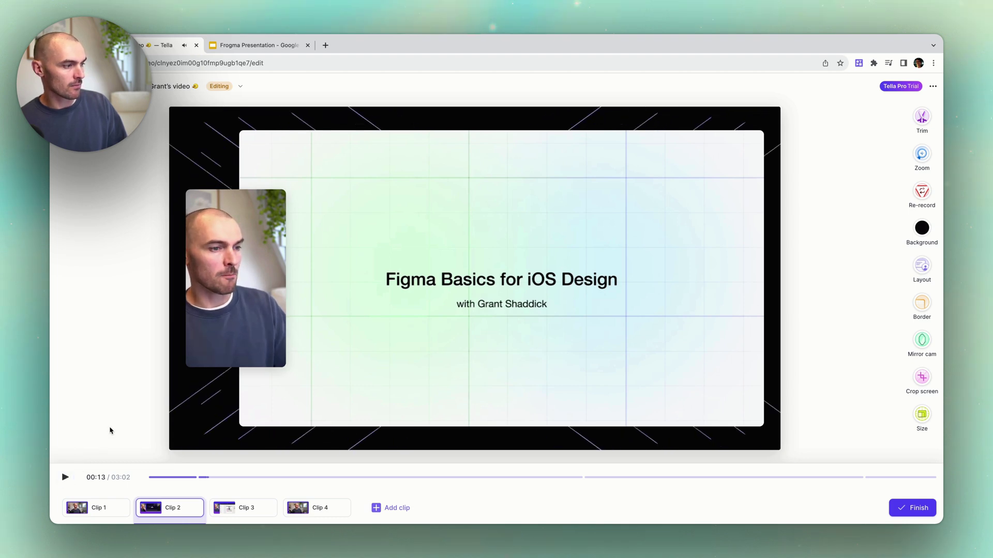
left_click(923, 230)
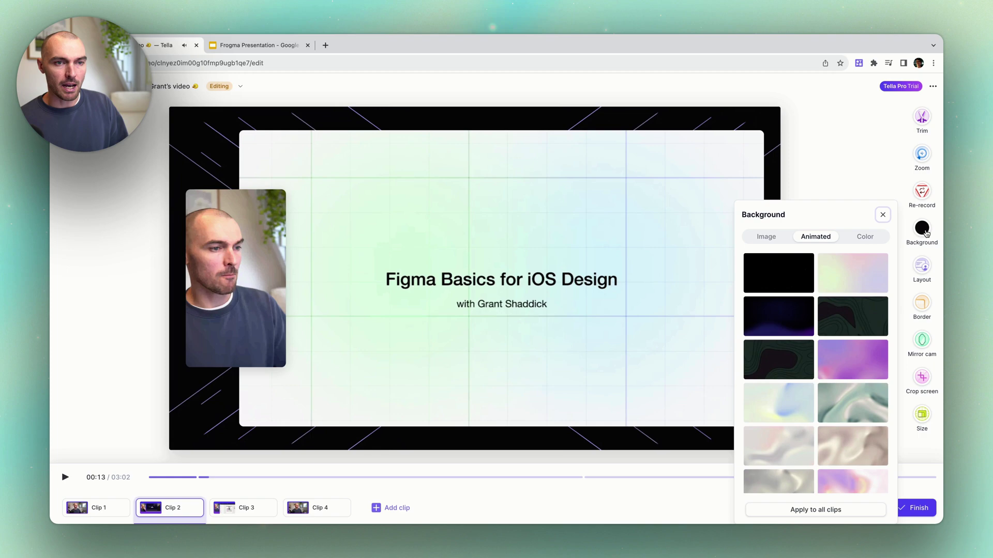
Try the magenta, green and orange-pink gradients, settling on the lime-green gradient
left_click(867, 237)
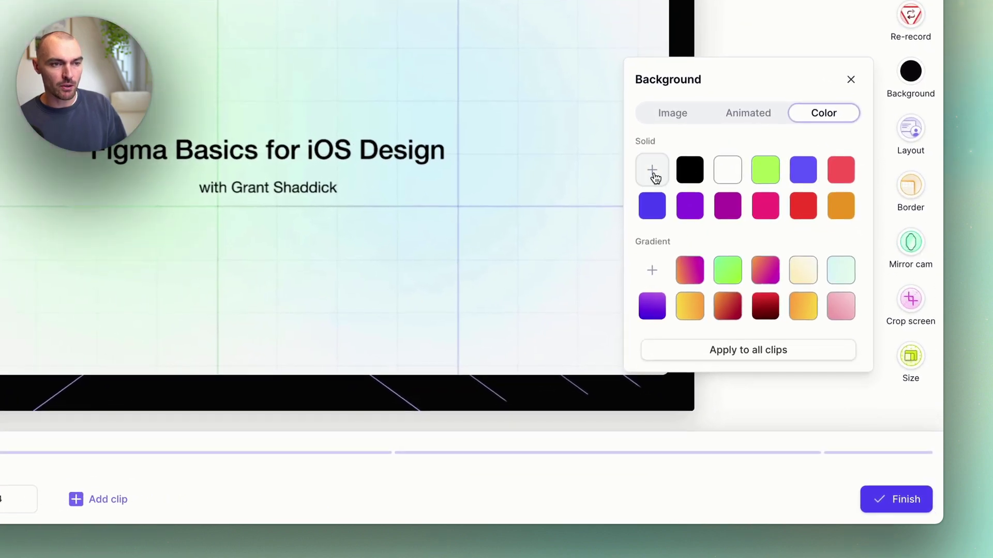
left_click(654, 178)
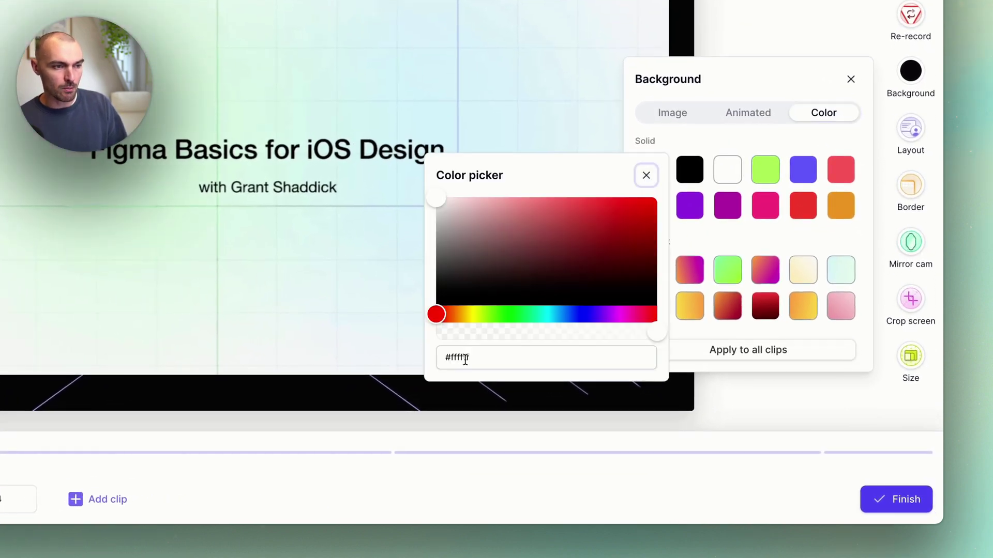
left_click(646, 176)
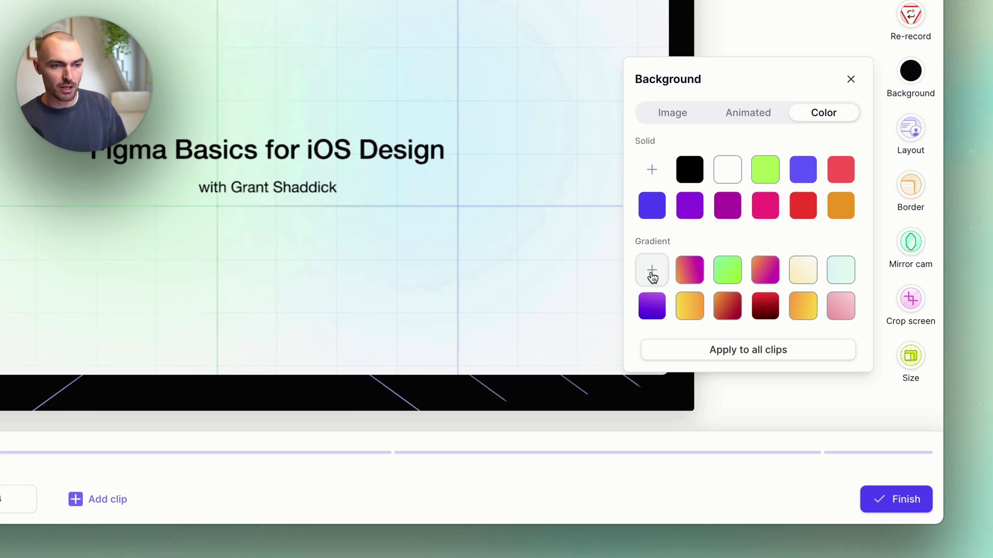
left_click(691, 276)
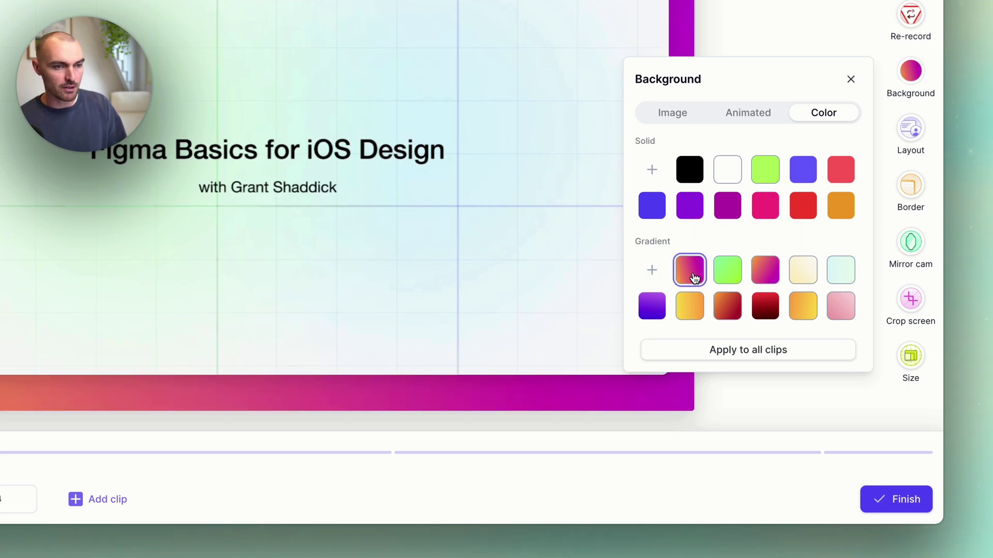
left_click(729, 280)
left_click(767, 277)
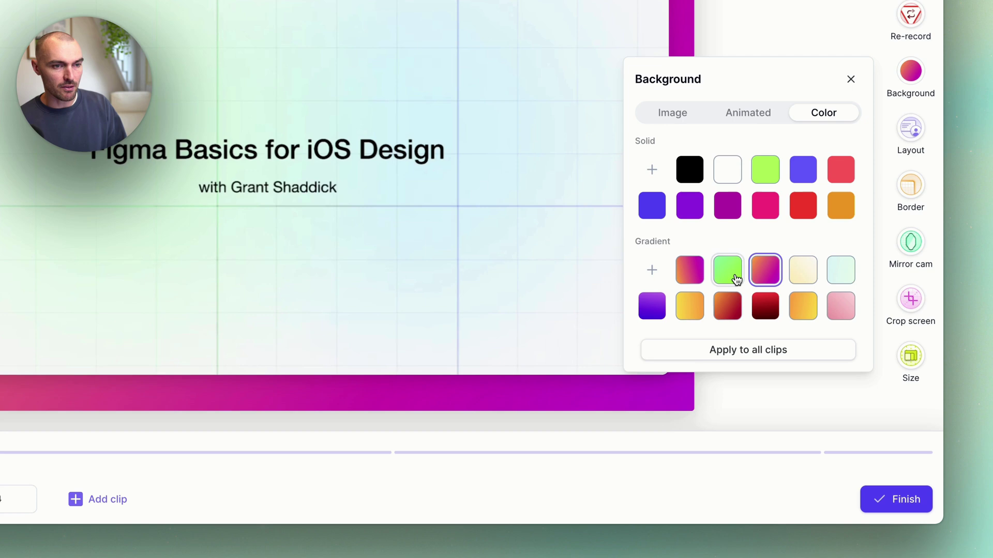
left_click(735, 279)
left_click(653, 273)
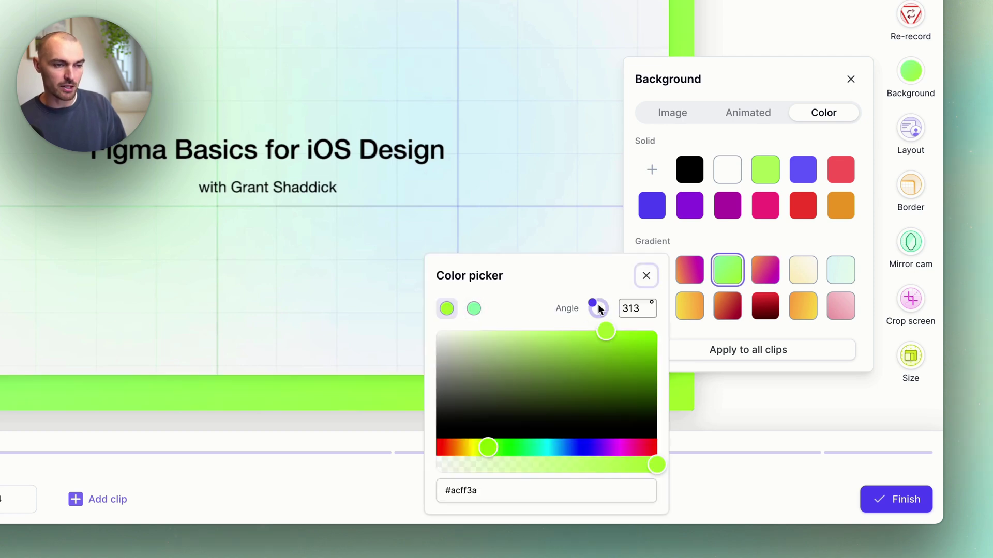
left_click(645, 276)
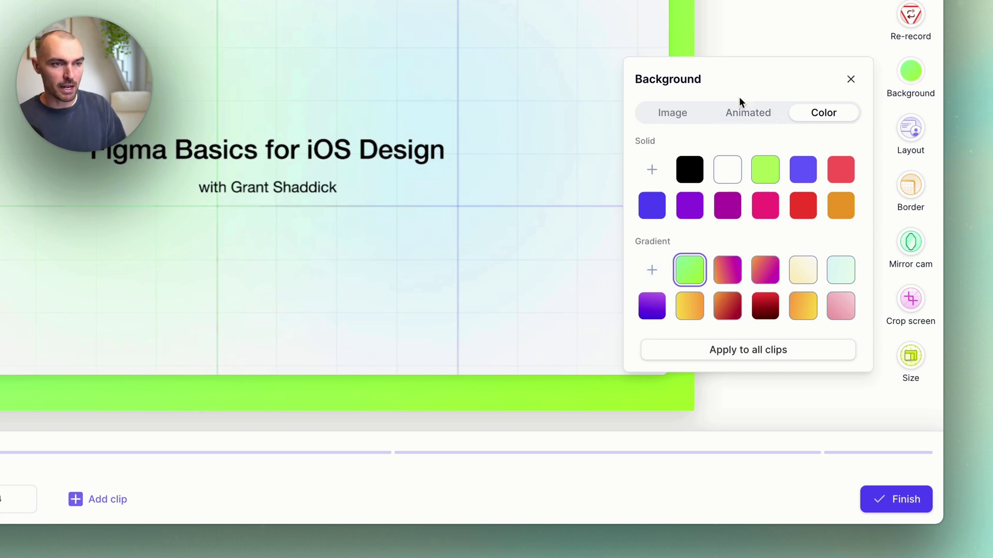
Apply the light green gradient background to all clips
left_click(672, 113)
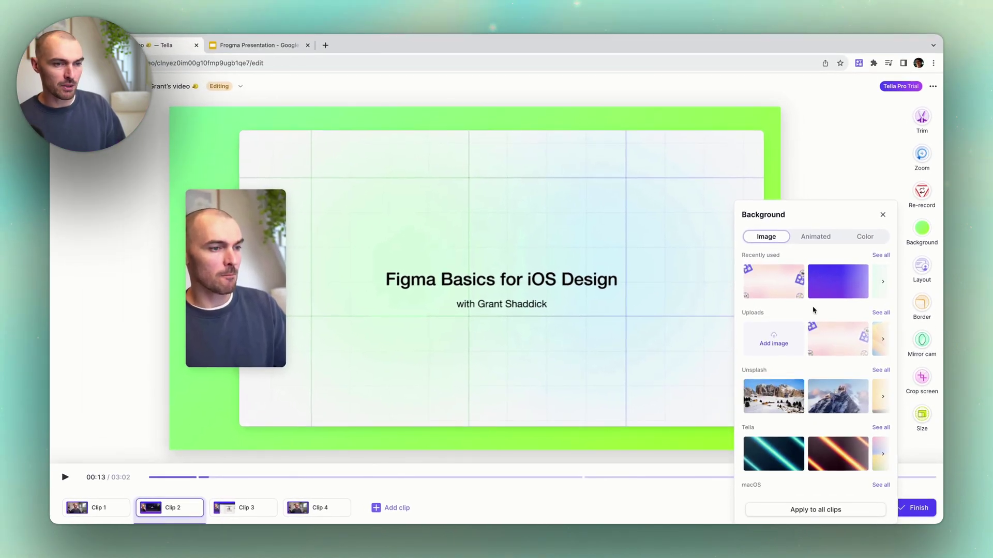
left_click(883, 281)
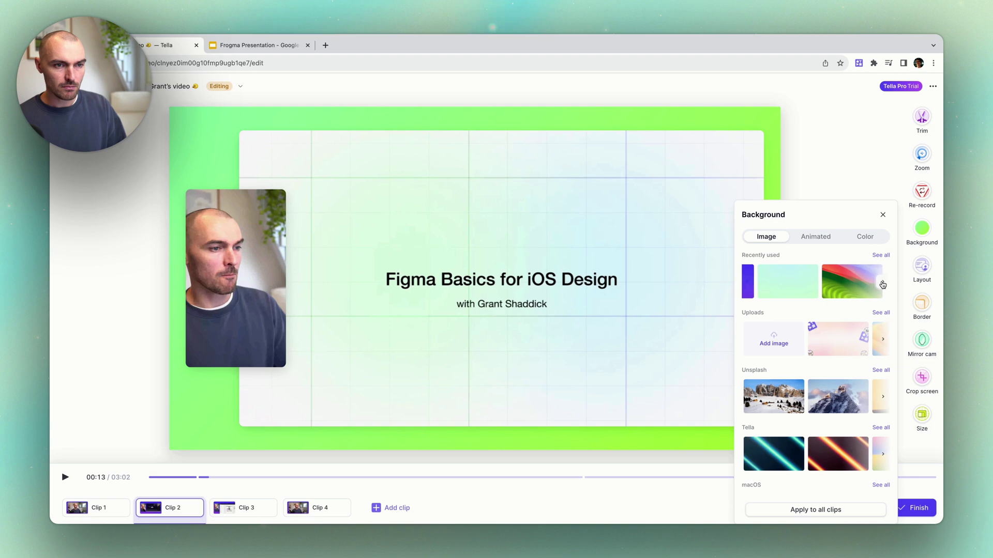
left_click(781, 288)
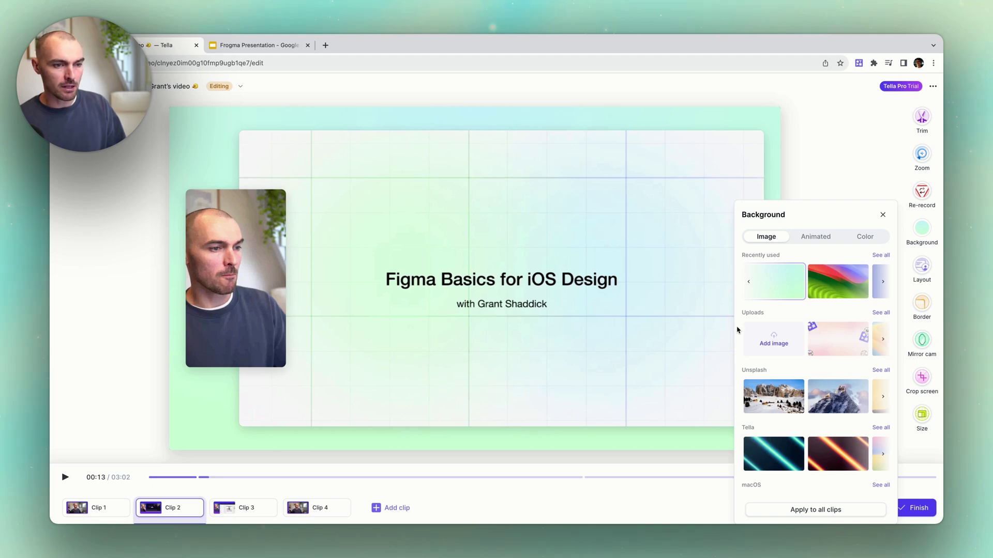
left_click(816, 511)
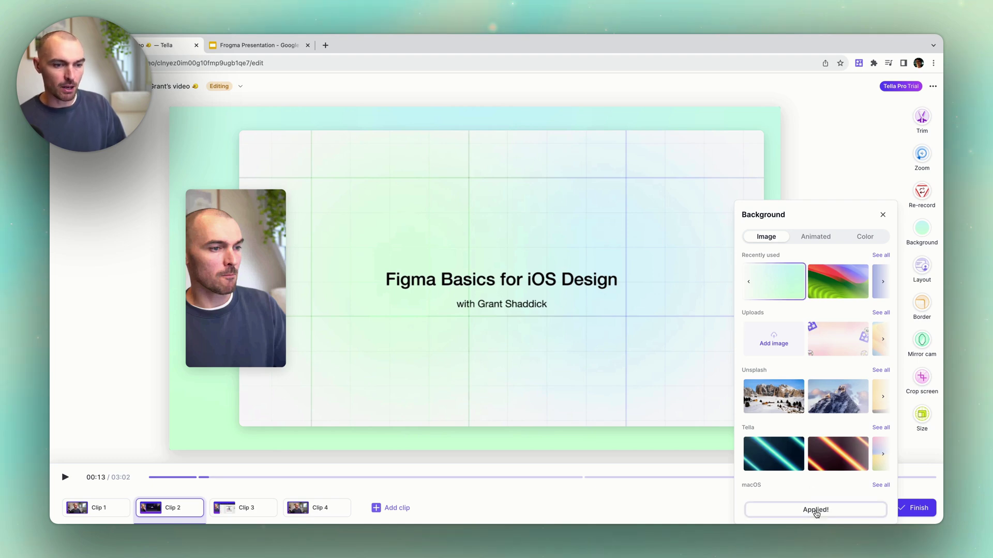
Preview Clips 3, 4 and 1 with the gradient, ending on Clip 2
left_click(882, 215)
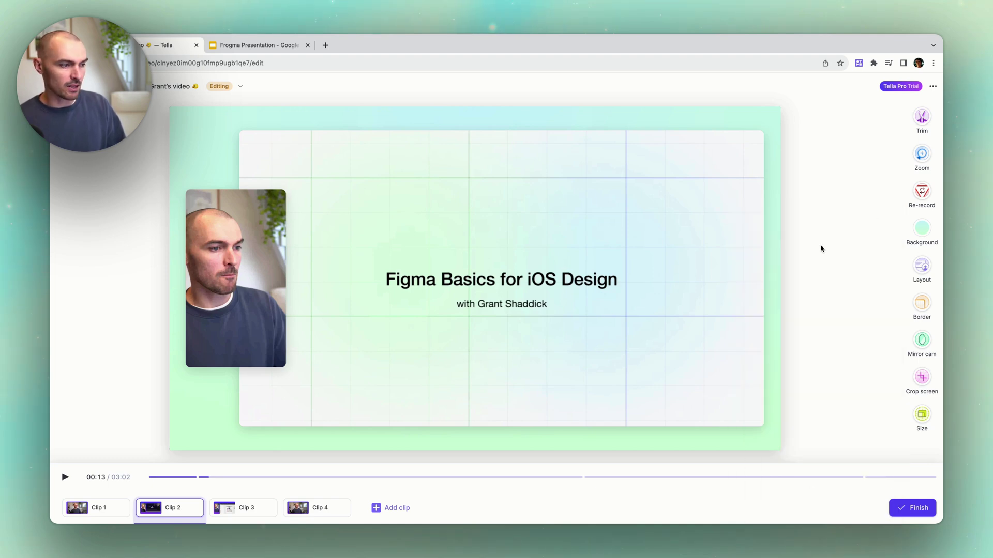
left_click(245, 508)
left_click(314, 508)
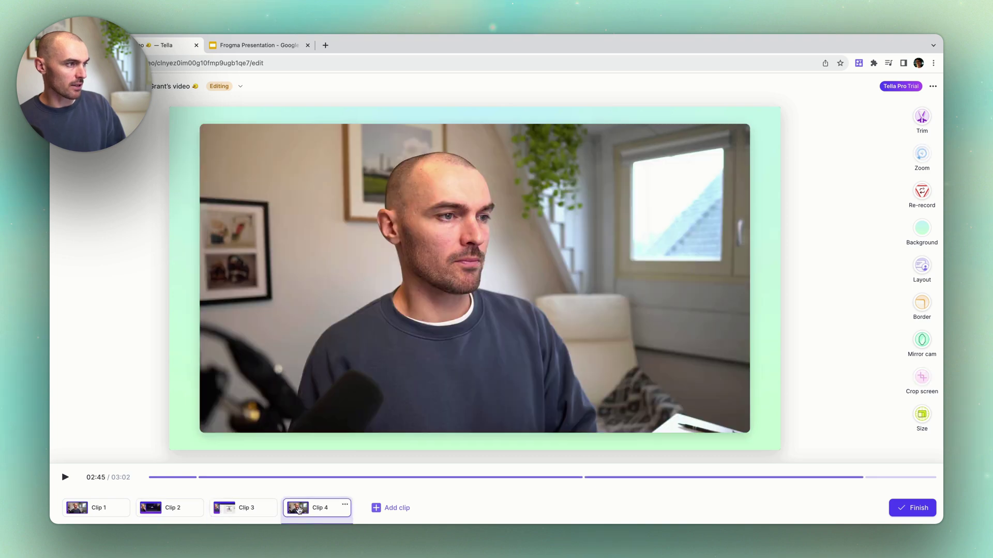
left_click(98, 509)
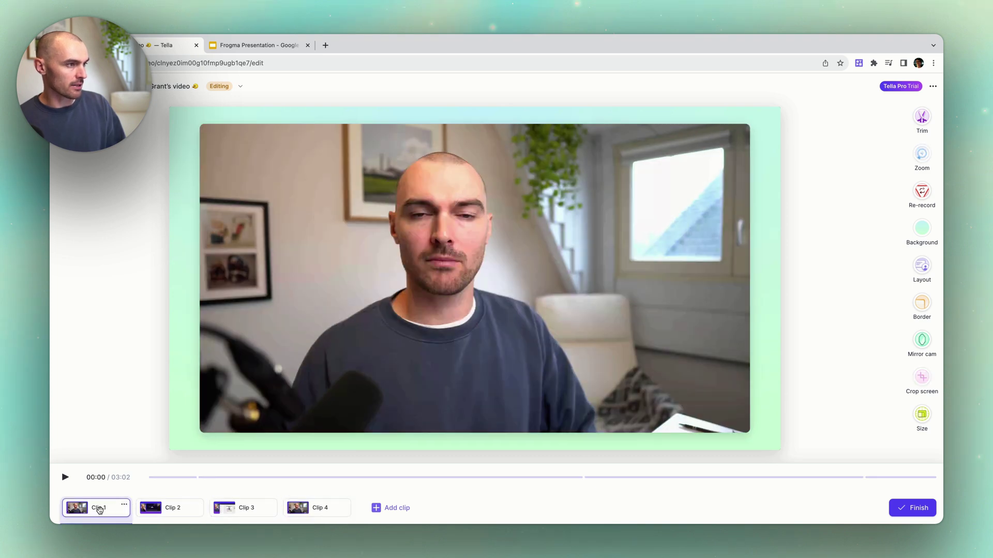
left_click(173, 508)
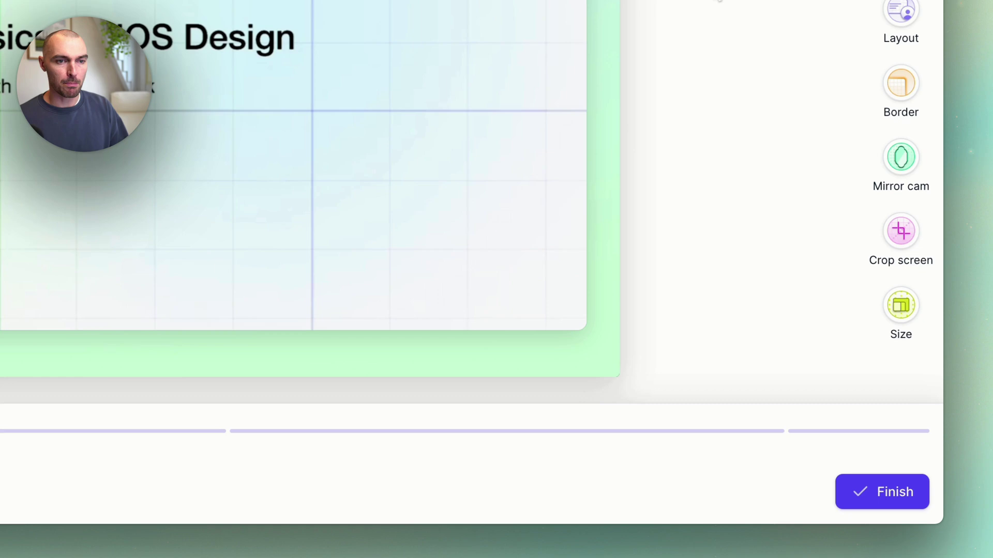
Give all clips square-cornered frames and check the result on Clip 4
left_click(921, 304)
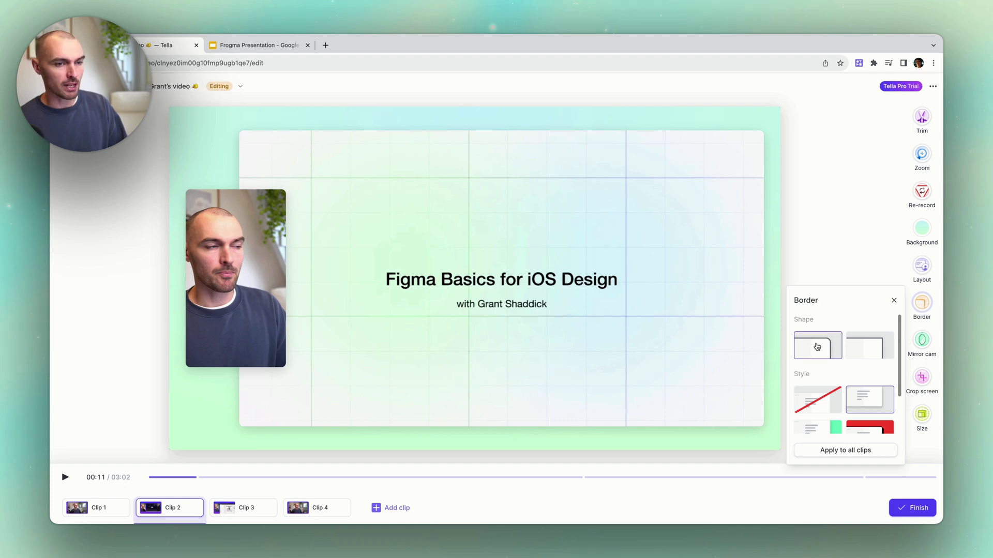
left_click(871, 352)
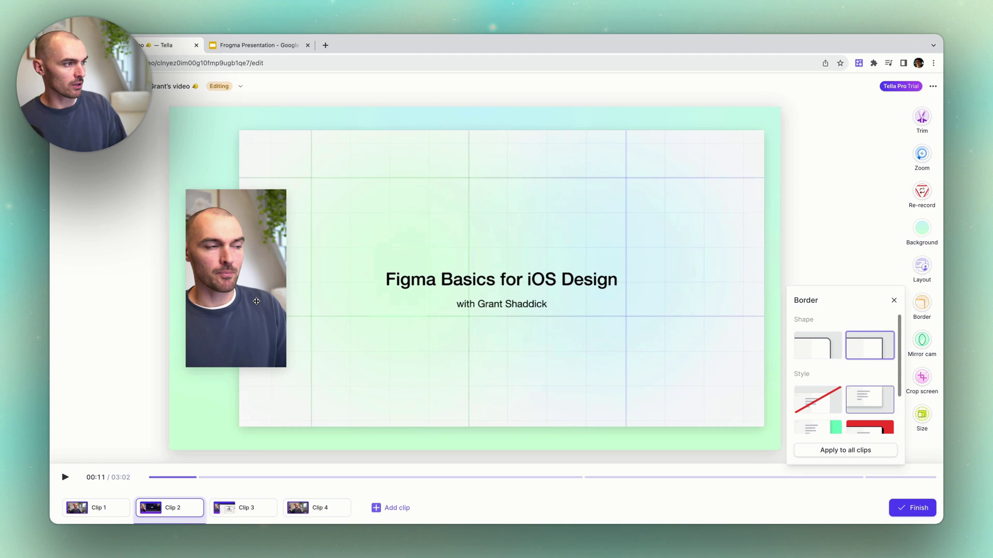
left_click(842, 451)
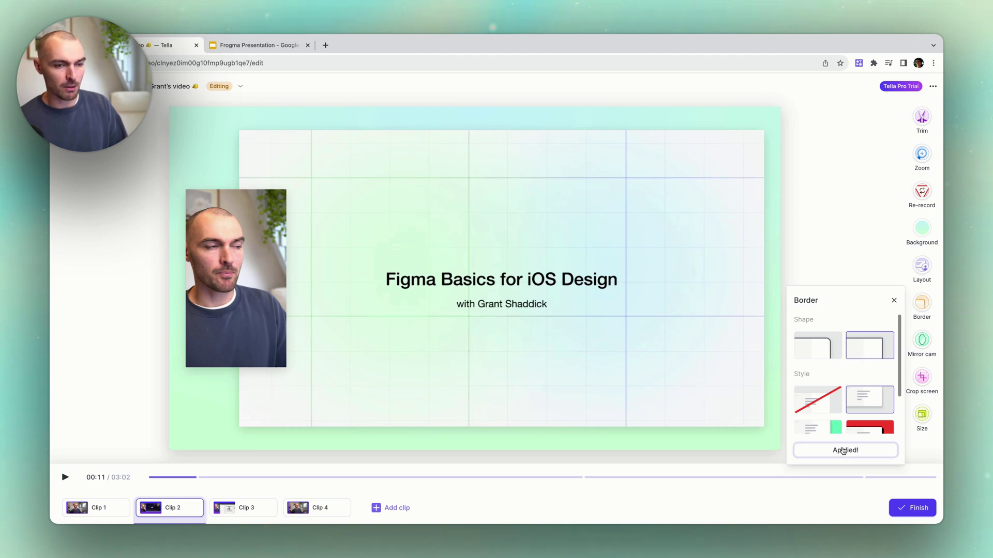
left_click(313, 509)
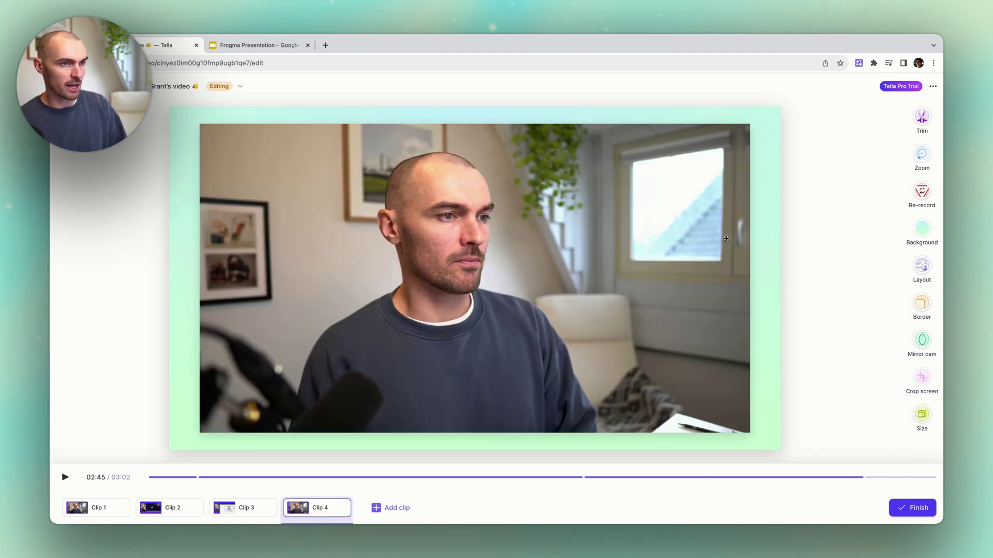
left_click(176, 511)
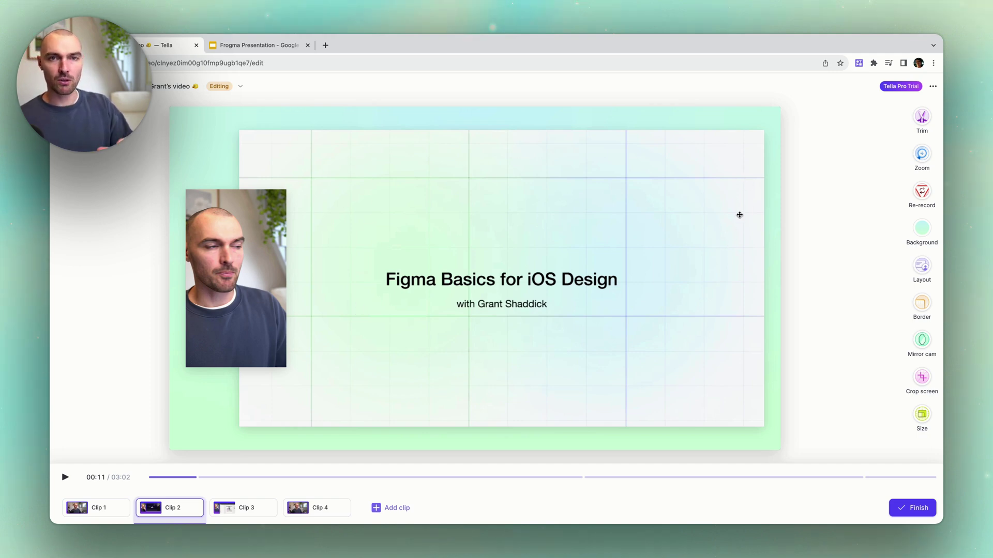
Try shadow border styles, apply the subtle translucent border to all clips, and check Clip 1
left_click(919, 310)
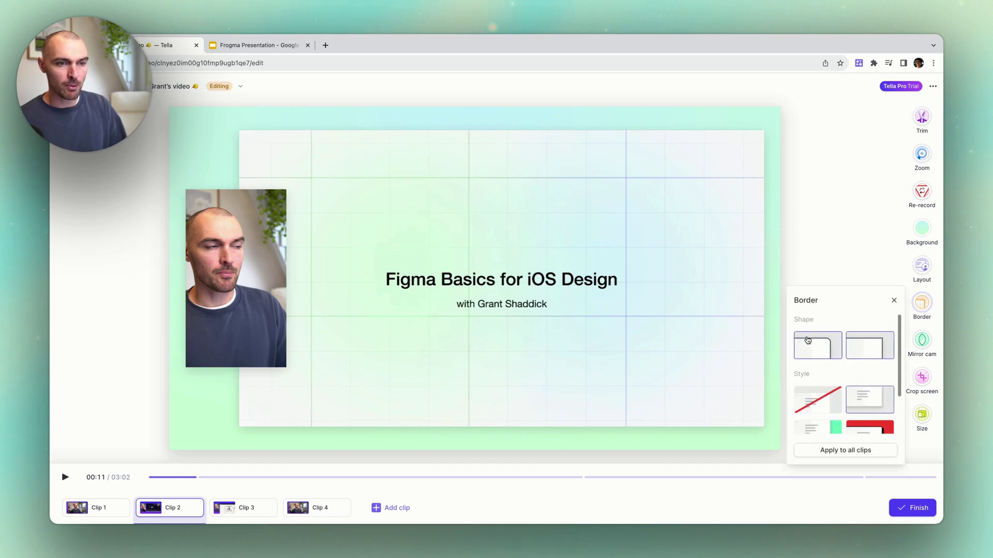
scroll(874, 390, "down", 2)
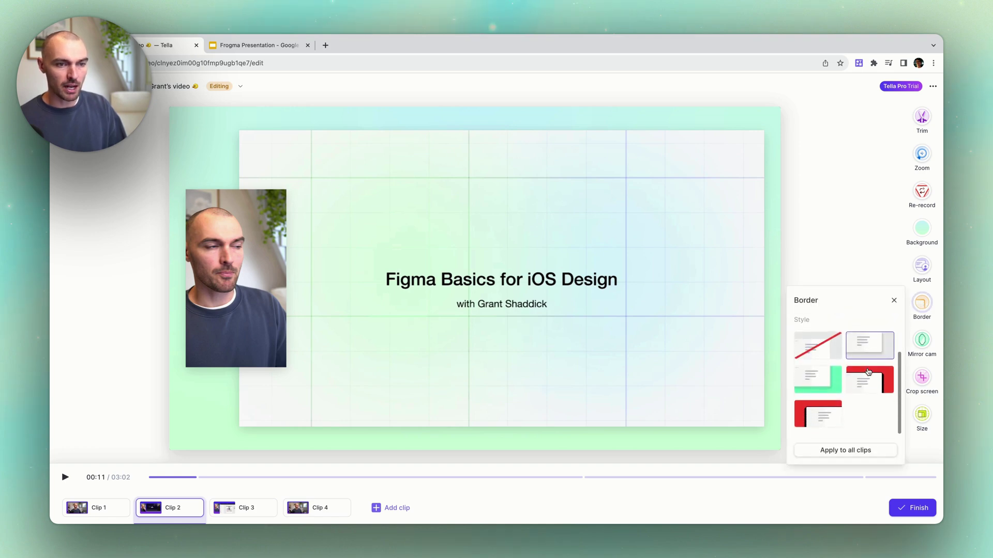
left_click(822, 351)
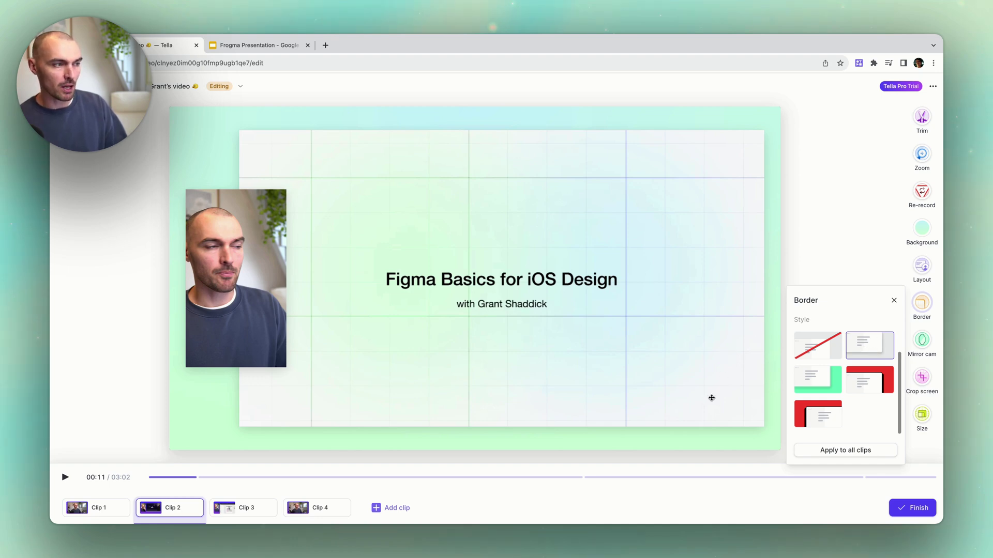
left_click(865, 385)
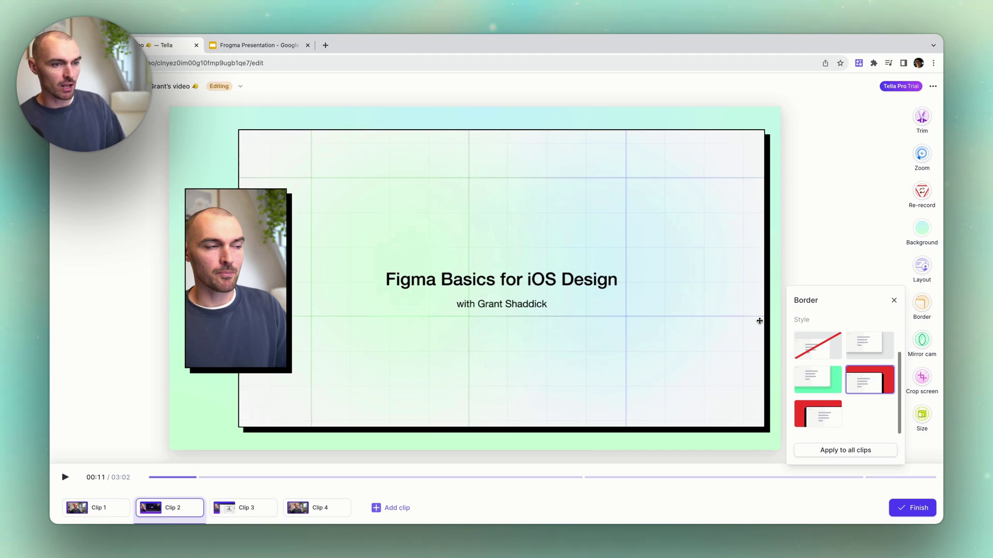
left_click(827, 418)
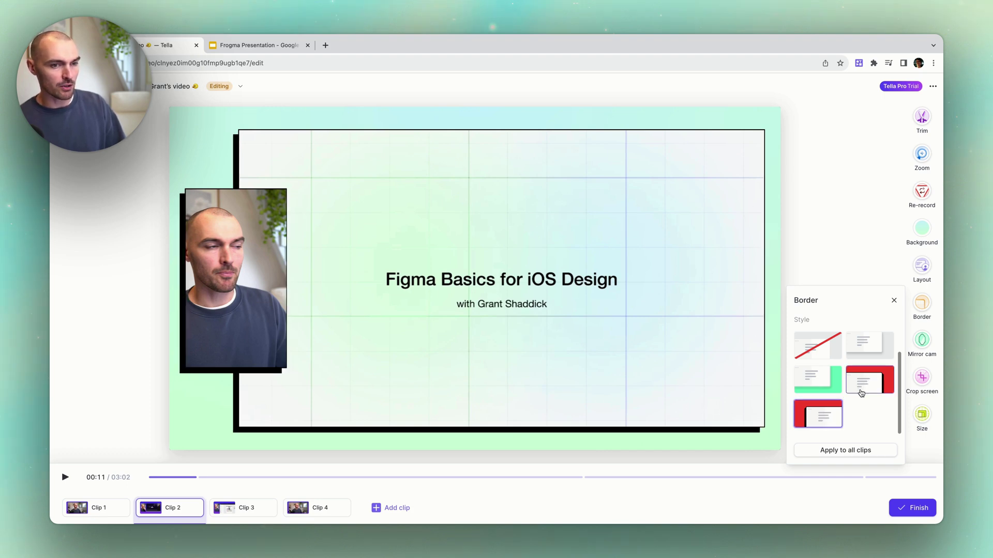
left_click(863, 391)
left_click(827, 417)
left_click(822, 381)
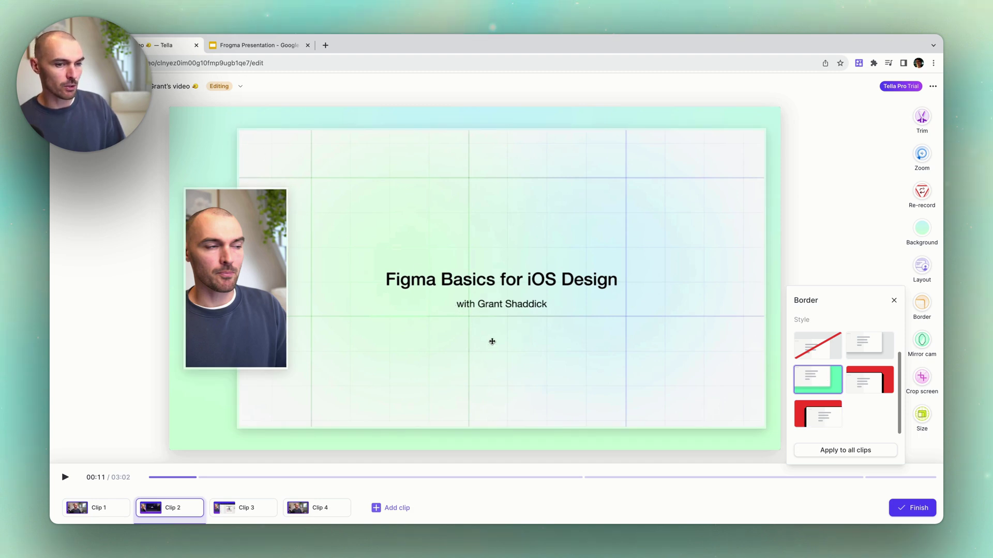
left_click(850, 453)
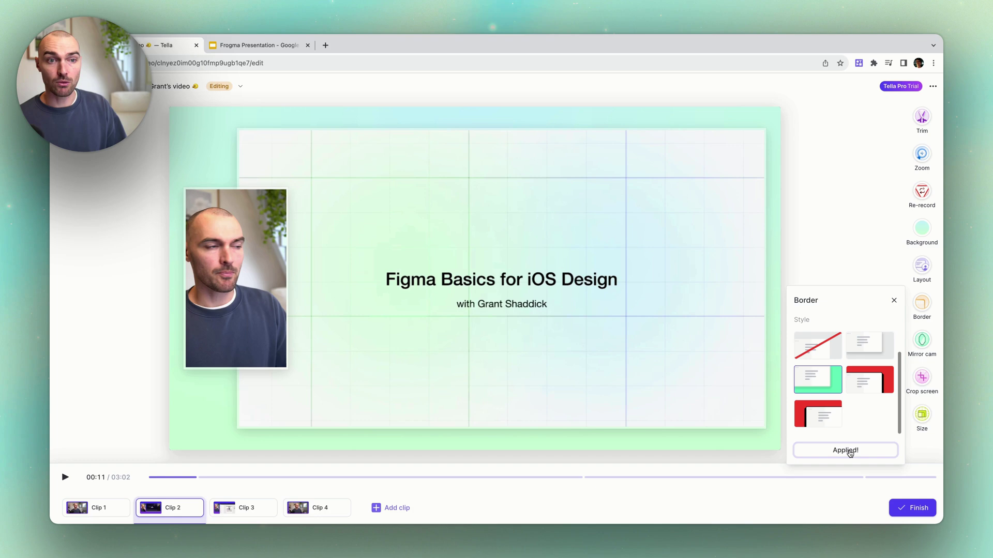
left_click(109, 510)
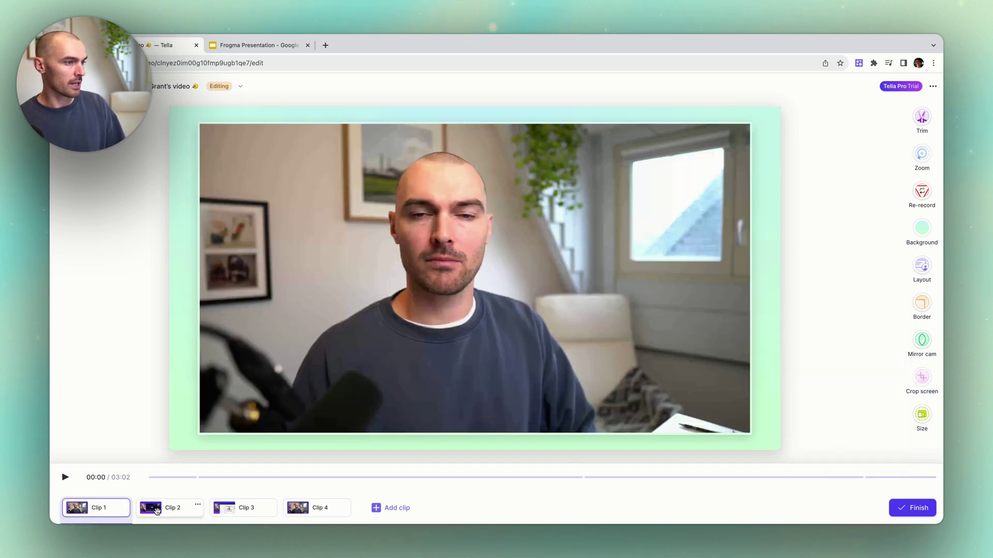
Review each clip's border, then open the zoom editor for Clip 3's Figma recording
left_click(156, 510)
left_click(225, 510)
left_click(299, 511)
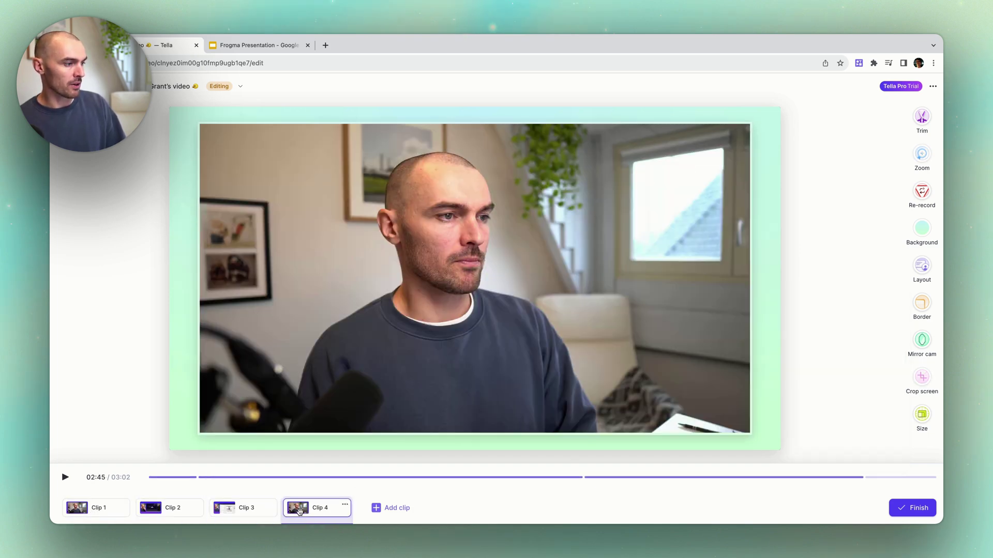
left_click(163, 508)
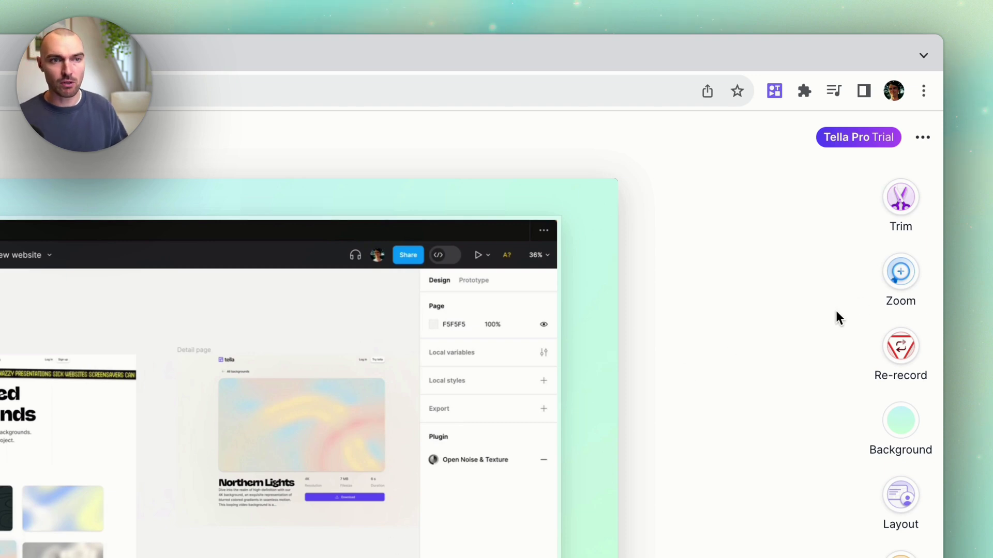
left_click(904, 281)
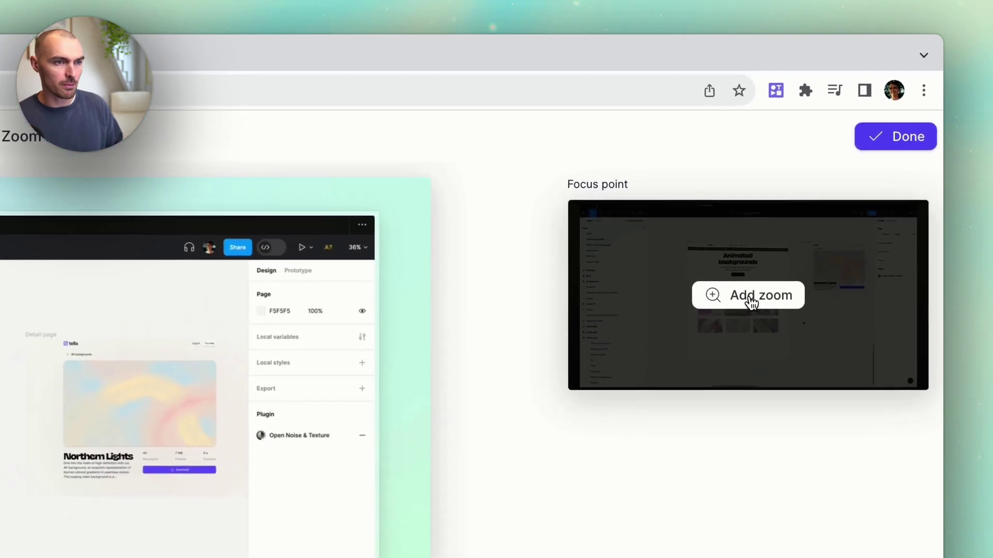
Add a 200% medium-speed zoom spanning the recording's first eleven seconds
left_click(846, 165)
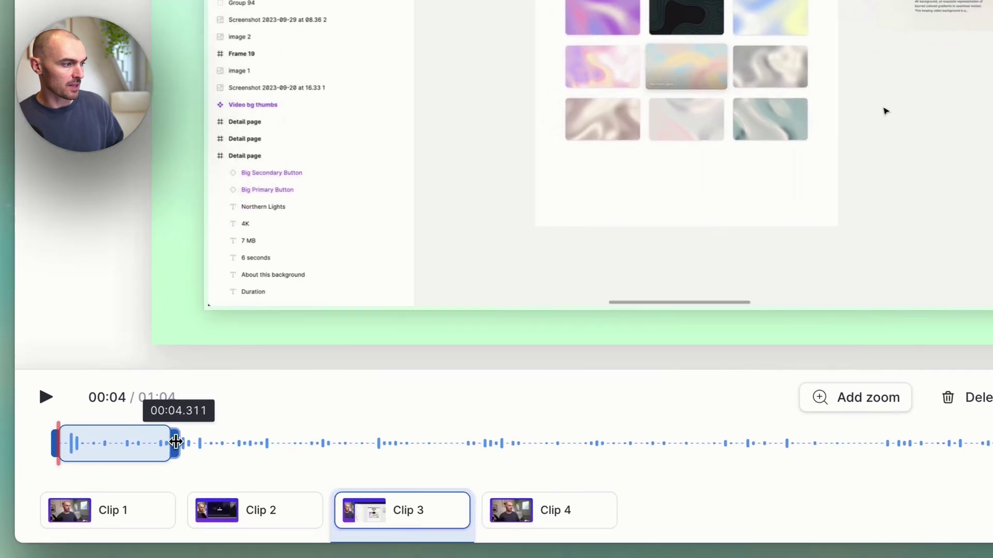
mouse_move(207, 424)
left_mouse_down()
mouse_move(300, 424)
mouse_move(239, 424)
left_mouse_up()
left_click(115, 424)
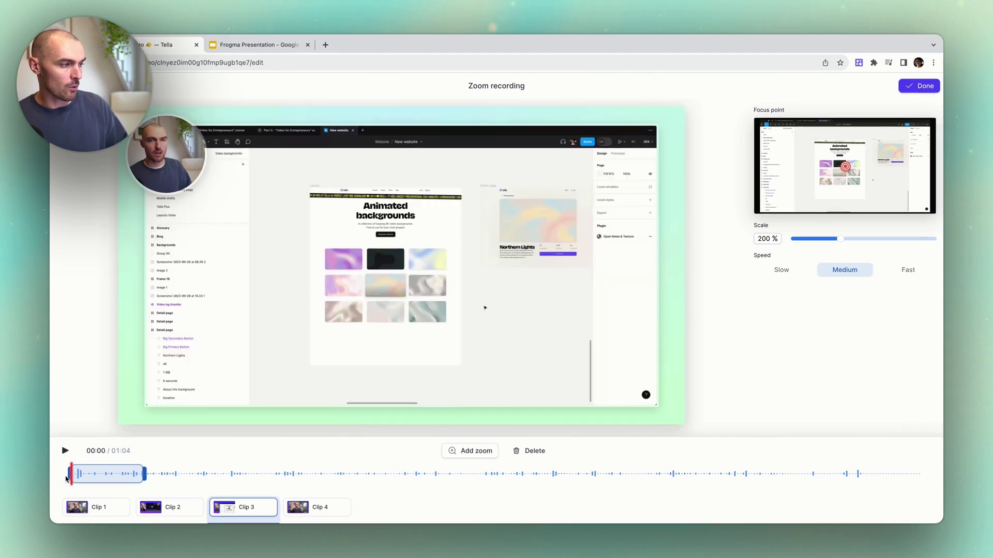
left_click_drag(143, 471, 219, 471)
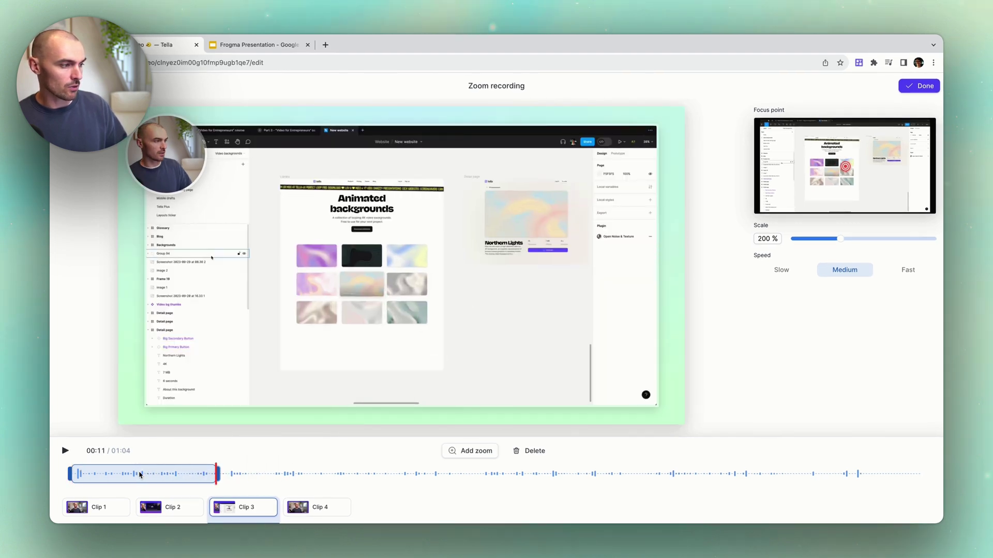
mouse_move(141, 471)
left_mouse_down()
mouse_move(203, 472)
mouse_move(151, 472)
mouse_move(167, 474)
left_mouse_up()
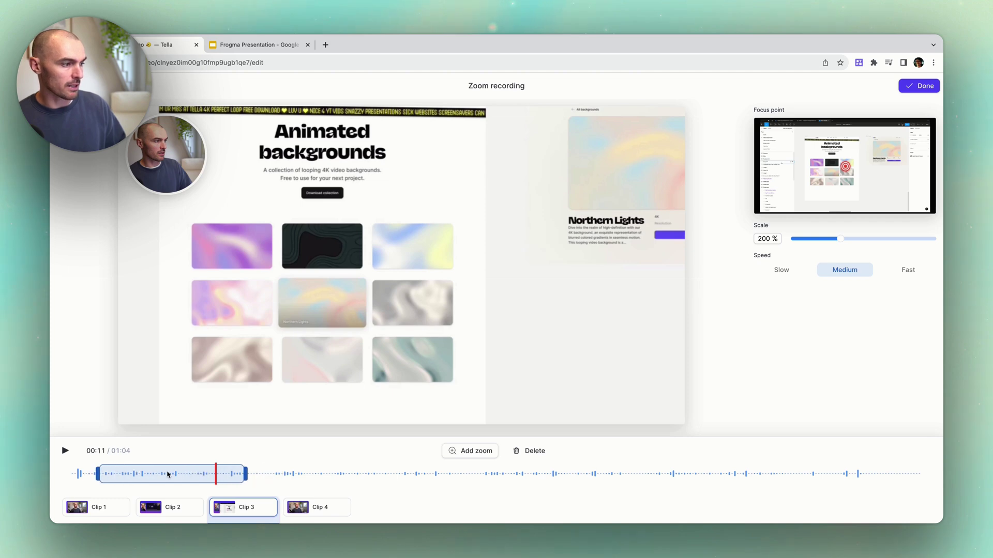
left_click(126, 476)
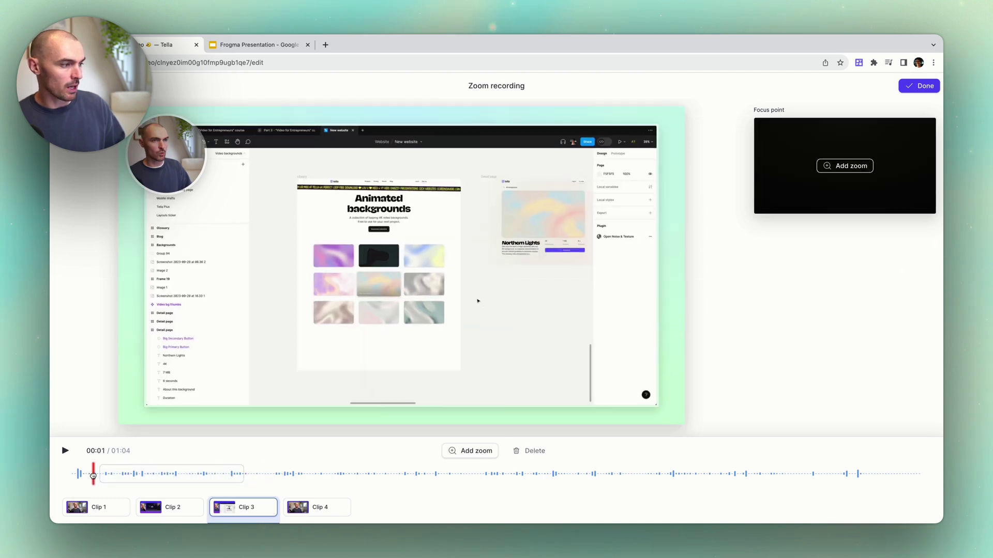
Refocus the opening zoom on the third background tile and lower its scale to 150%
left_click(122, 475)
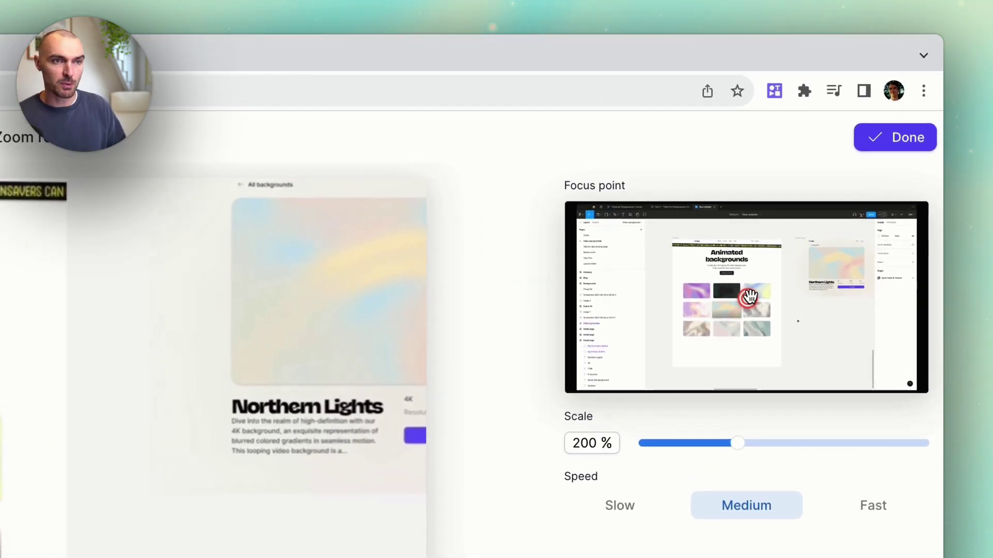
left_click_drag(747, 297, 761, 319)
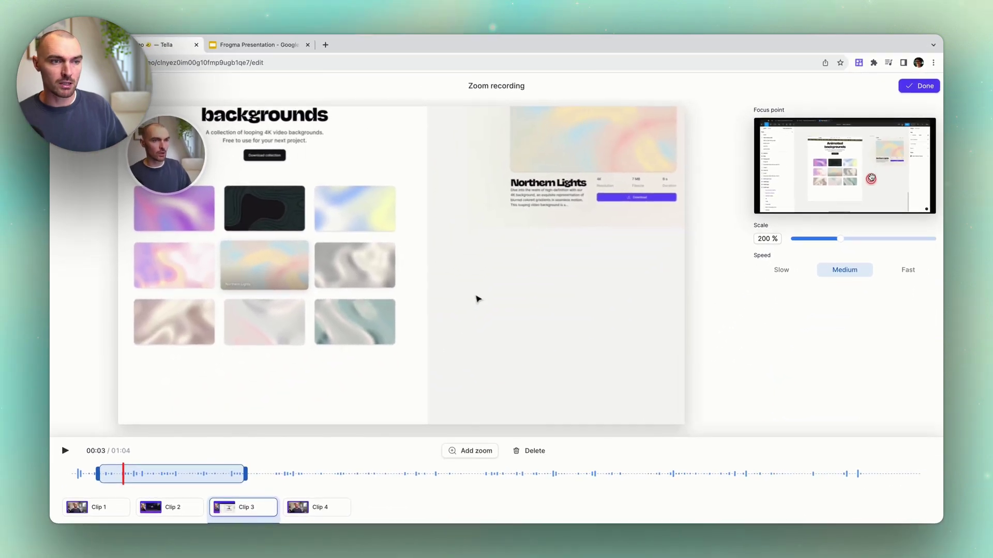
left_click_drag(839, 241, 937, 240)
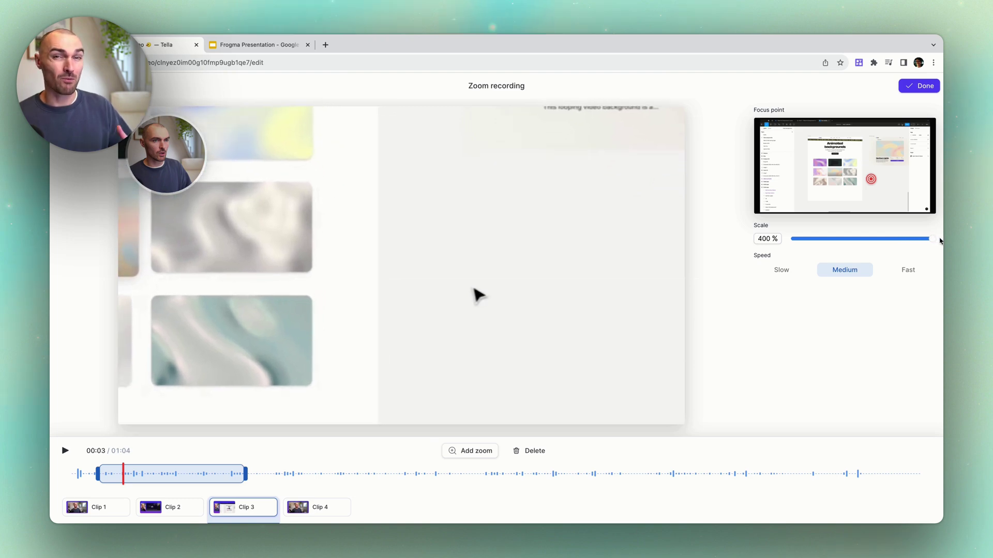
left_click_drag(931, 241, 824, 241)
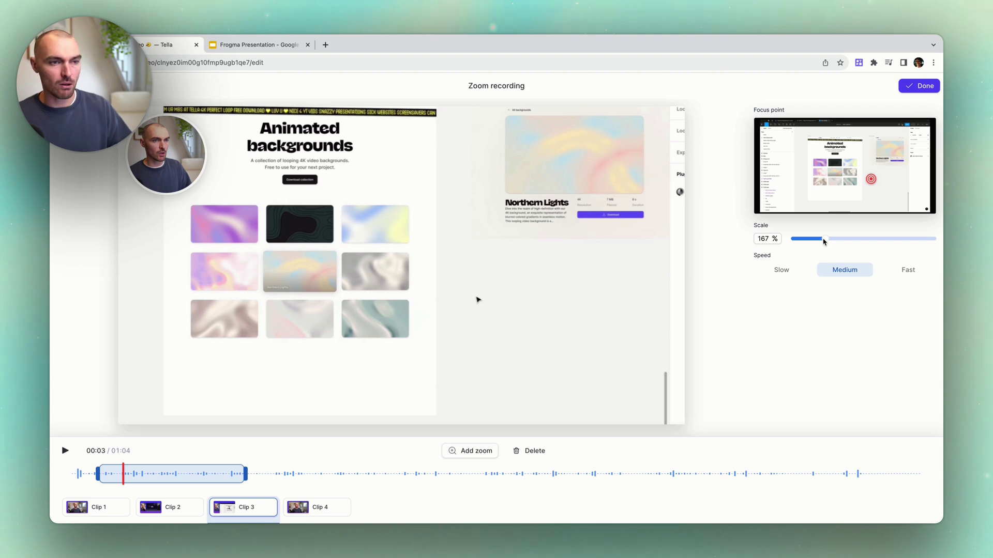
left_click_drag(823, 242, 818, 241)
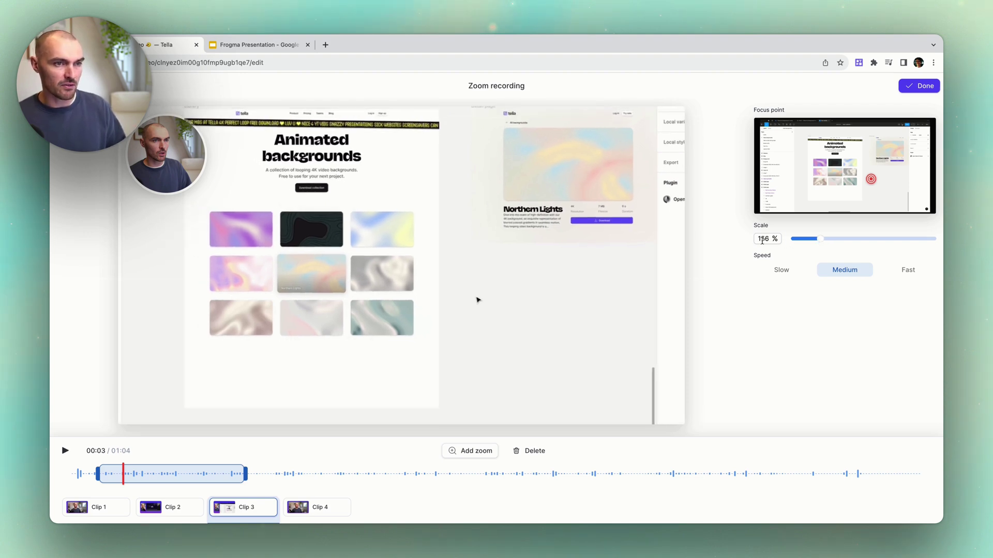
type("150")
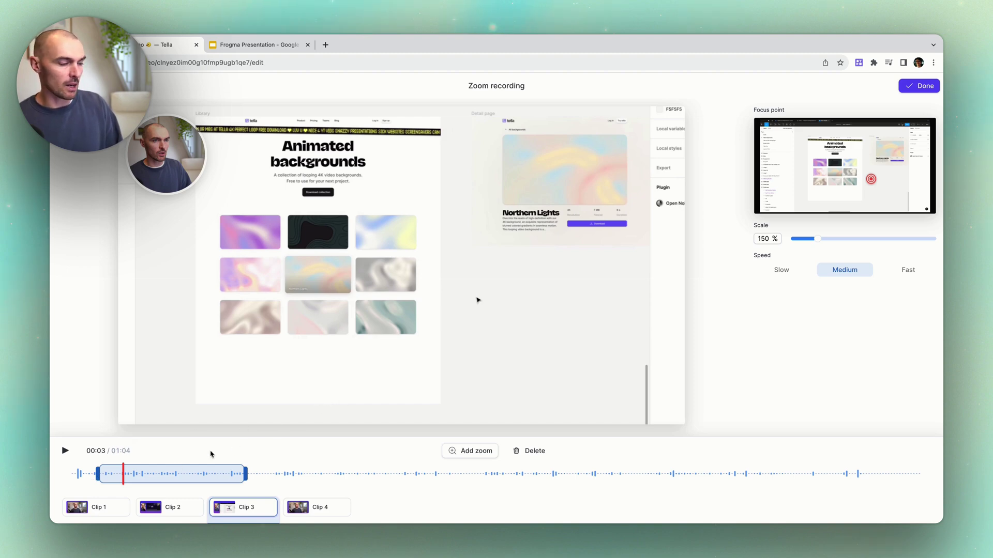
Preview the opening zoom, change its speed to Slow, and replay it
left_click(95, 476)
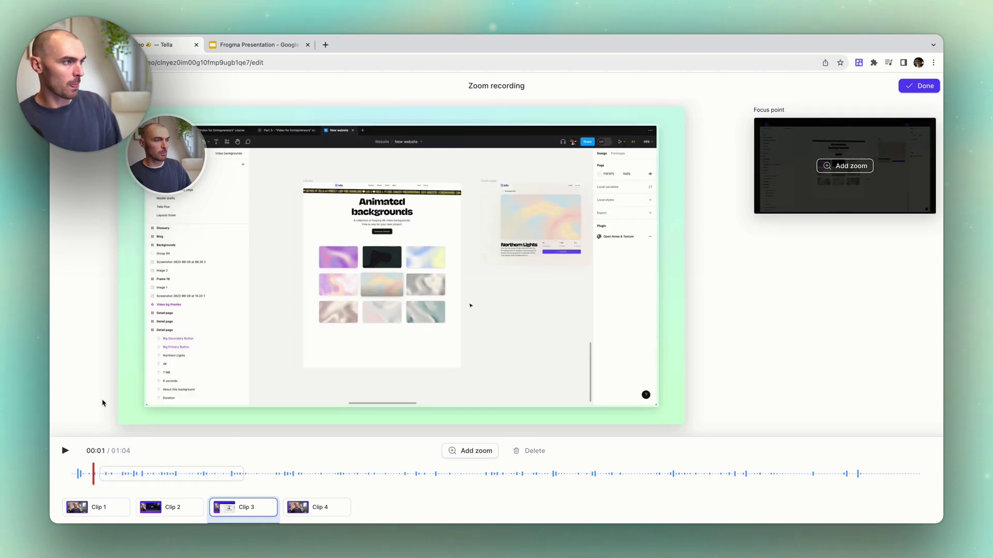
key("space")
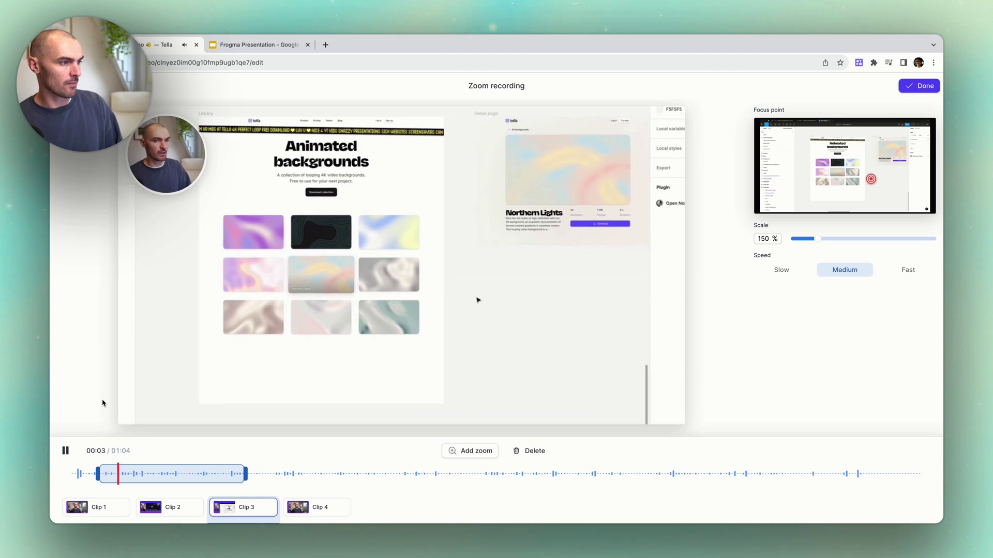
key("space")
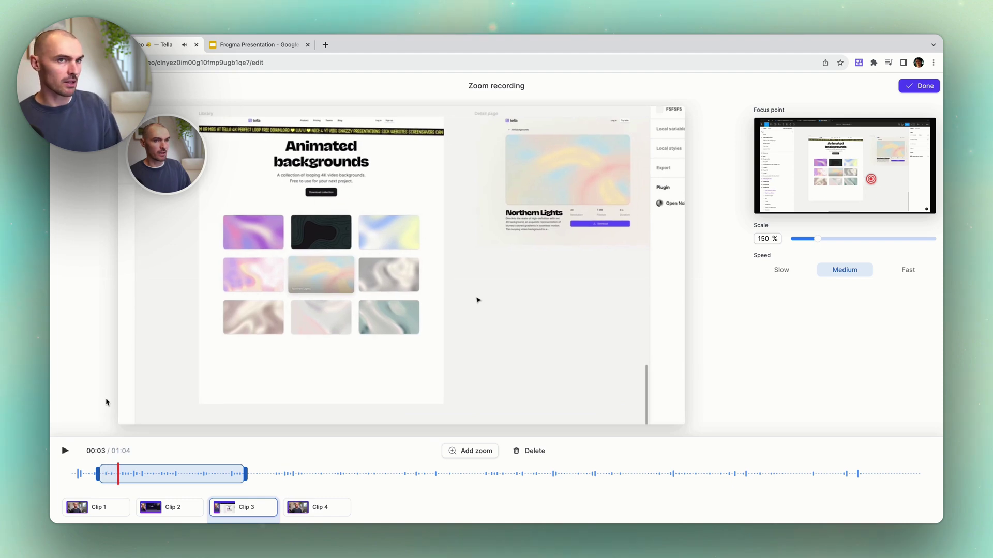
left_click(782, 271)
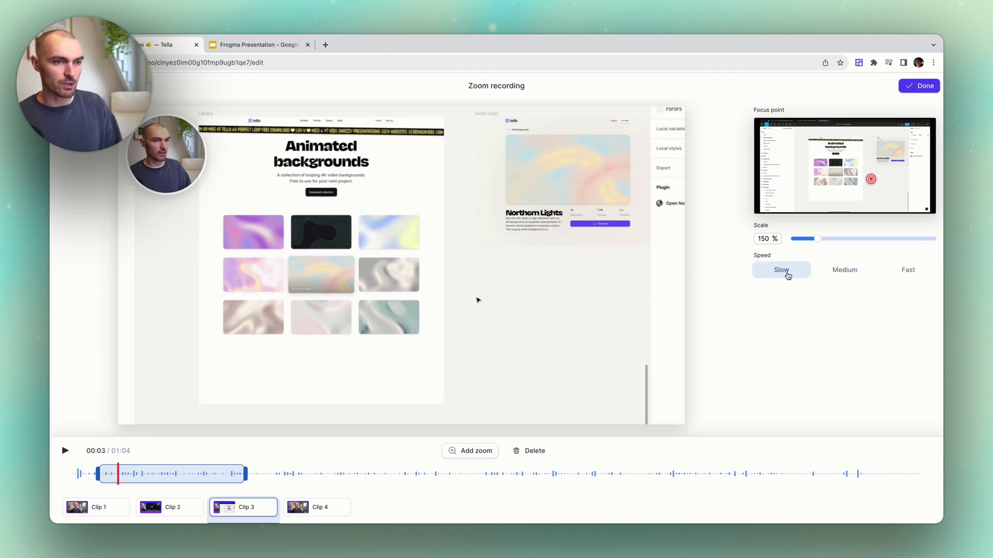
left_click(92, 473)
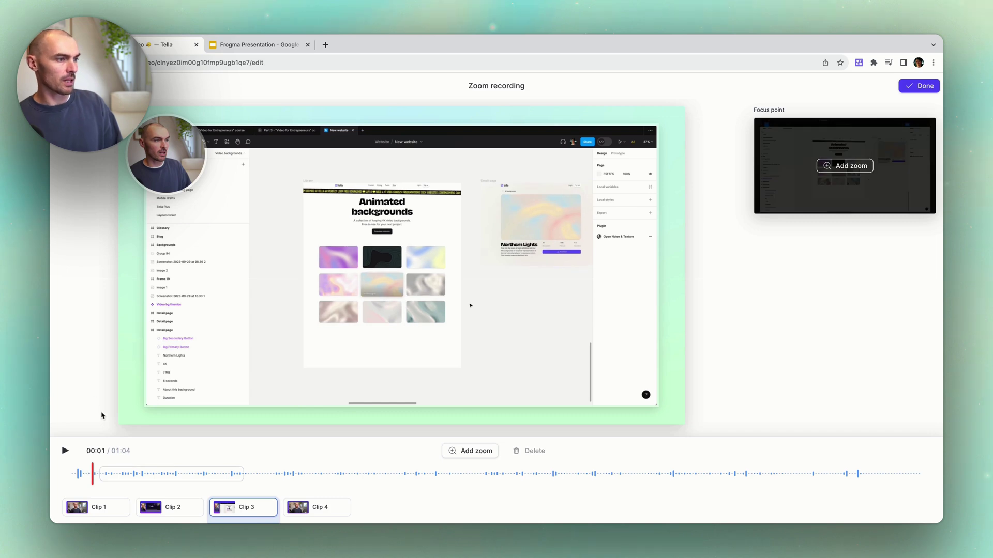
key("space")
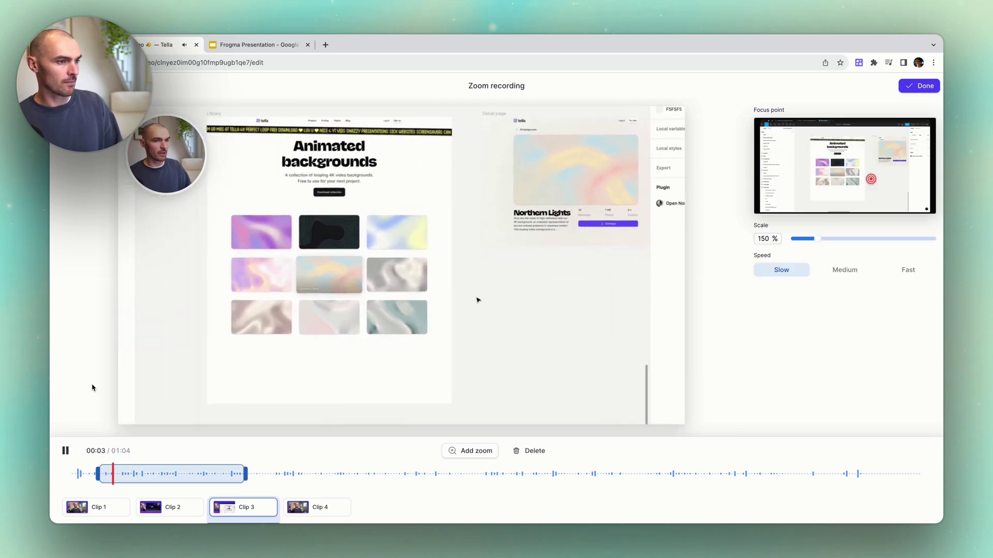
key("space")
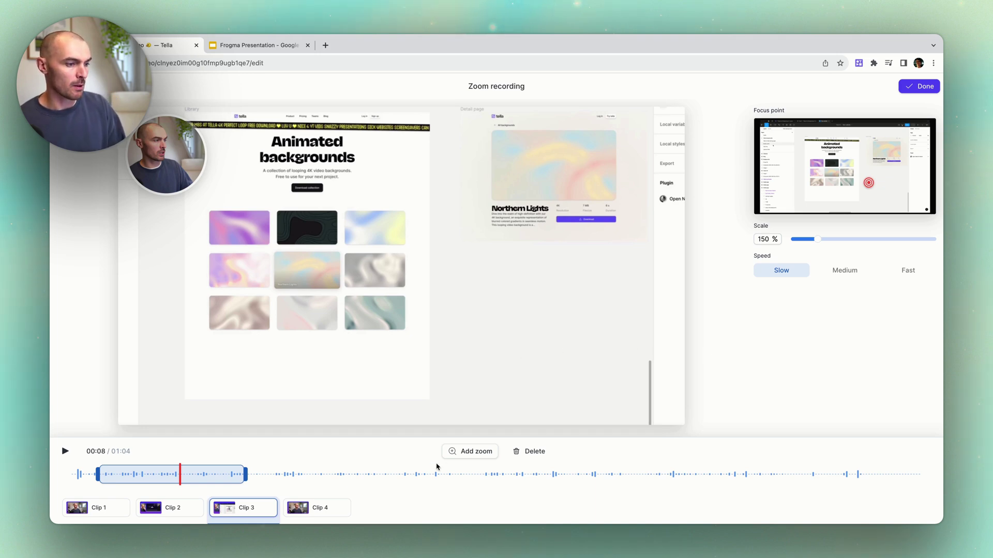
Add a 200% zoom around 00:28 aimed at the right side of the recording, then preview it
left_click(444, 477)
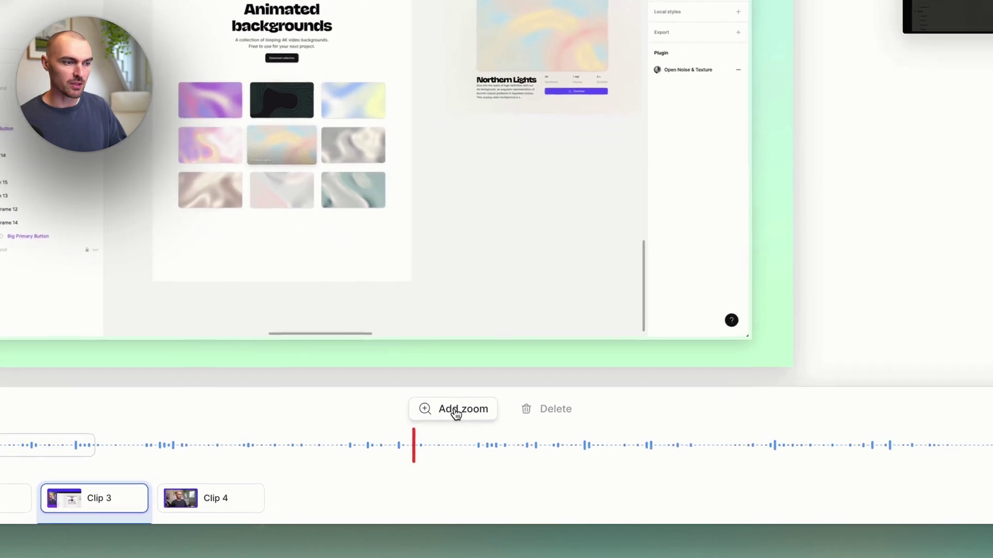
left_click(471, 454)
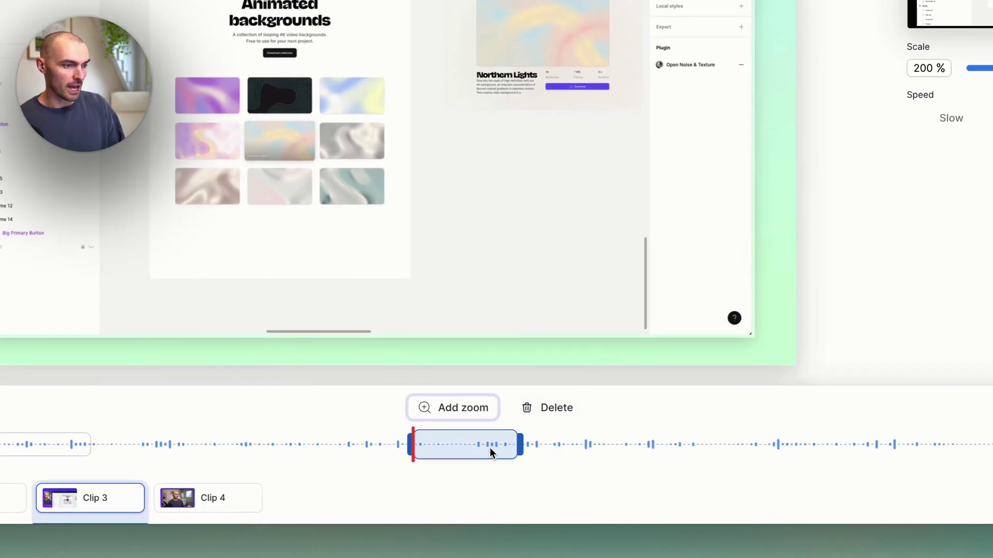
left_click(473, 445)
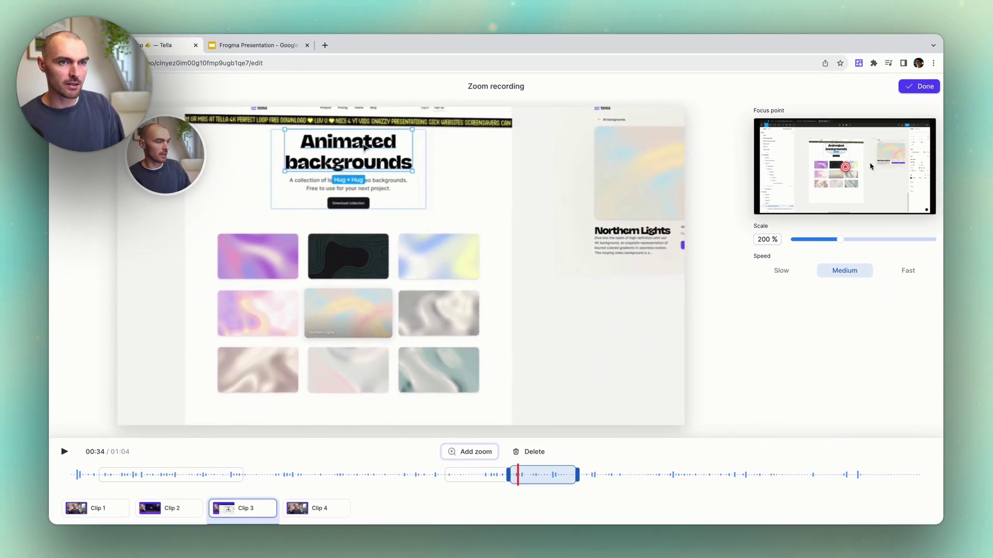
left_click(930, 120)
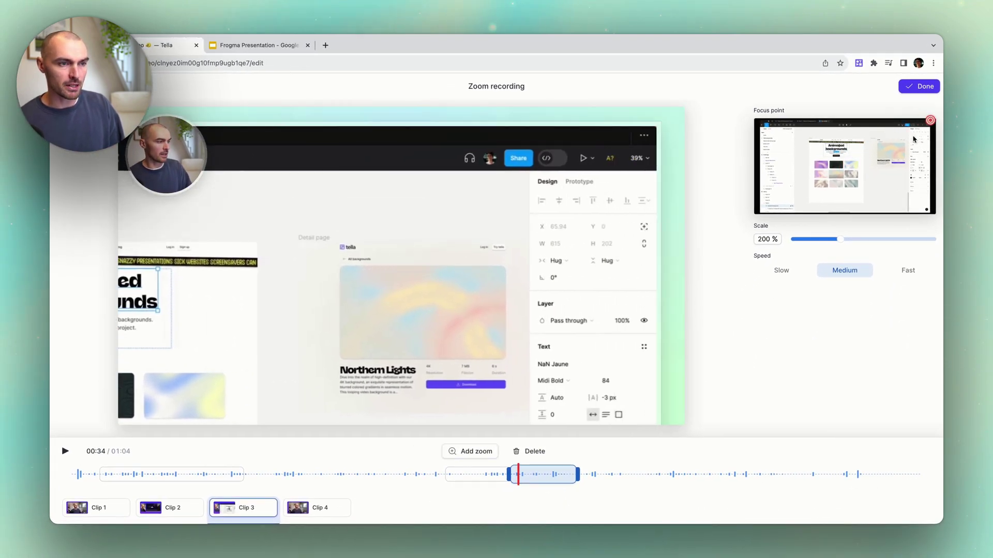
left_click(486, 473)
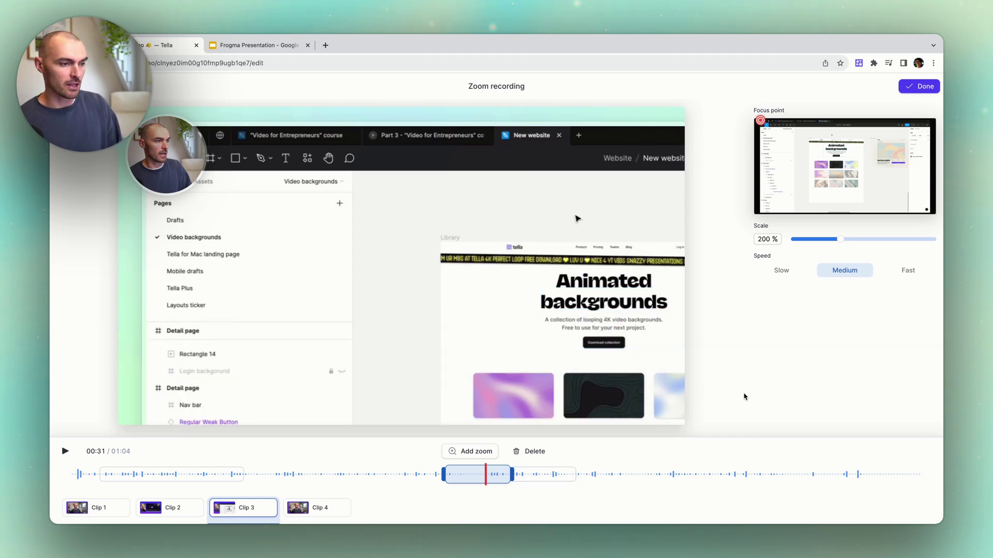
key("space")
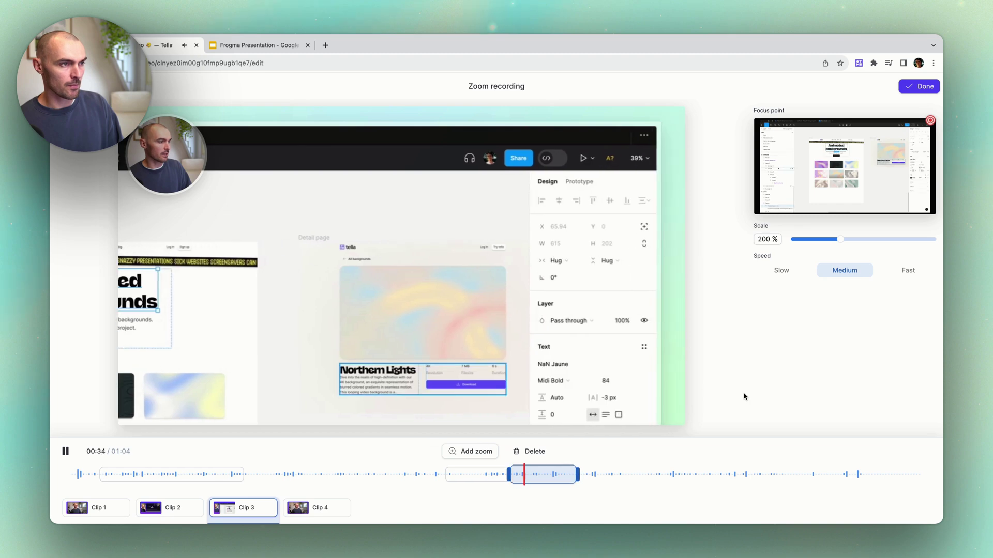
key("space")
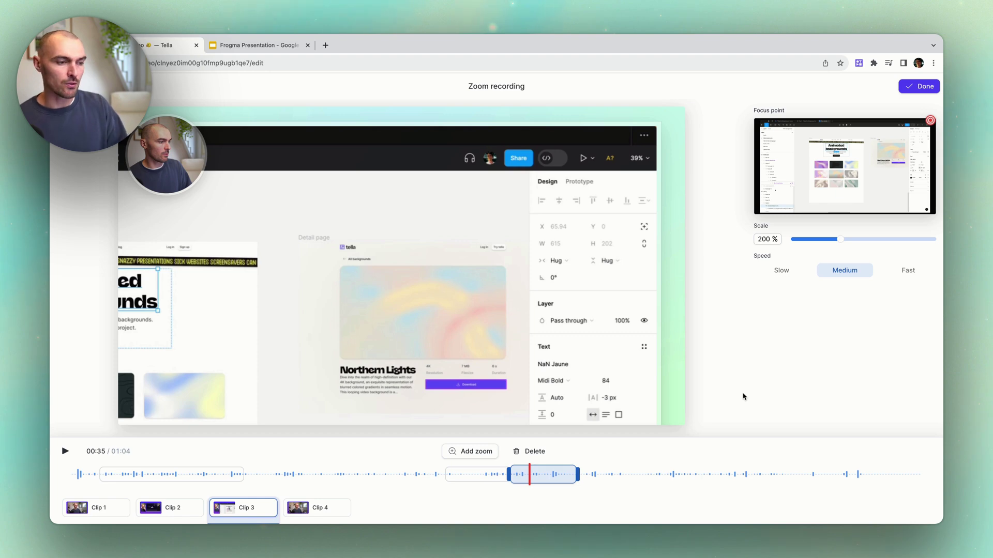
Add another zoom focused on the bottom-left layers list, shift it earlier, and preview it
left_click(478, 452)
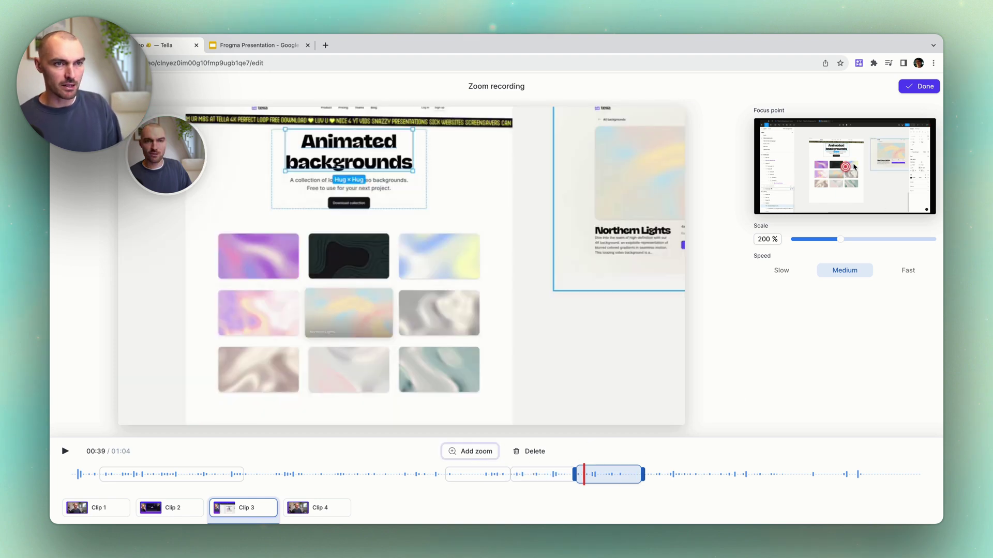
left_click_drag(854, 167, 747, 221)
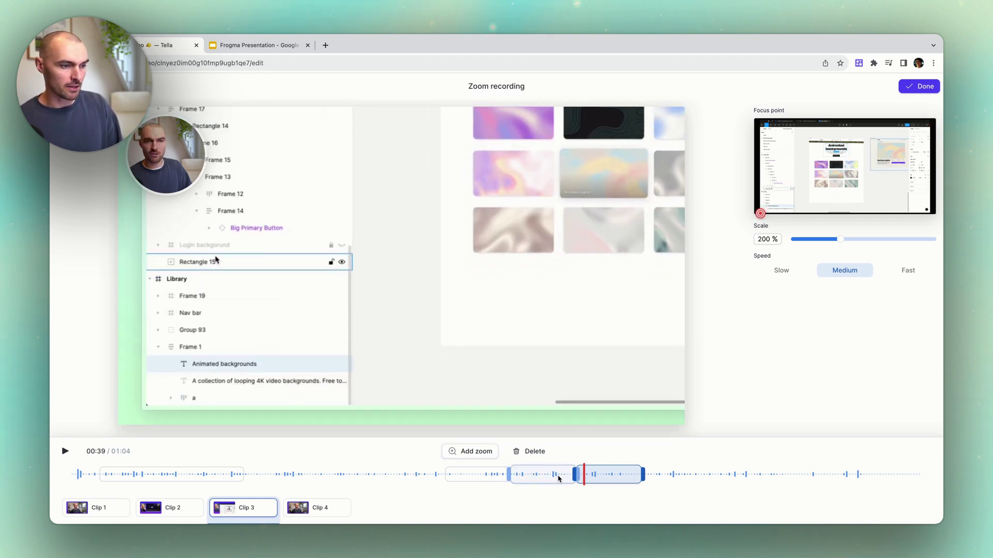
left_click(558, 476)
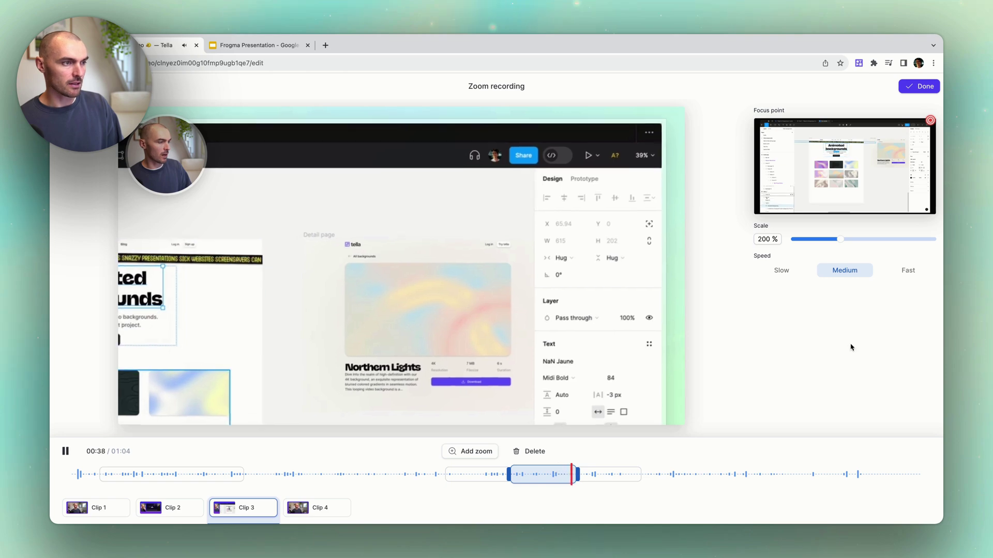
key("space")
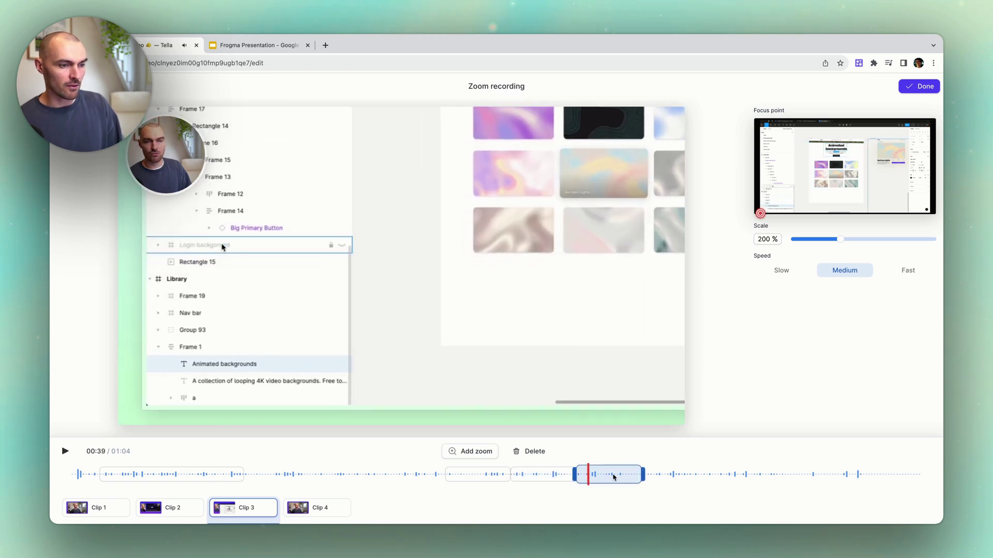
left_click_drag(612, 477, 560, 479)
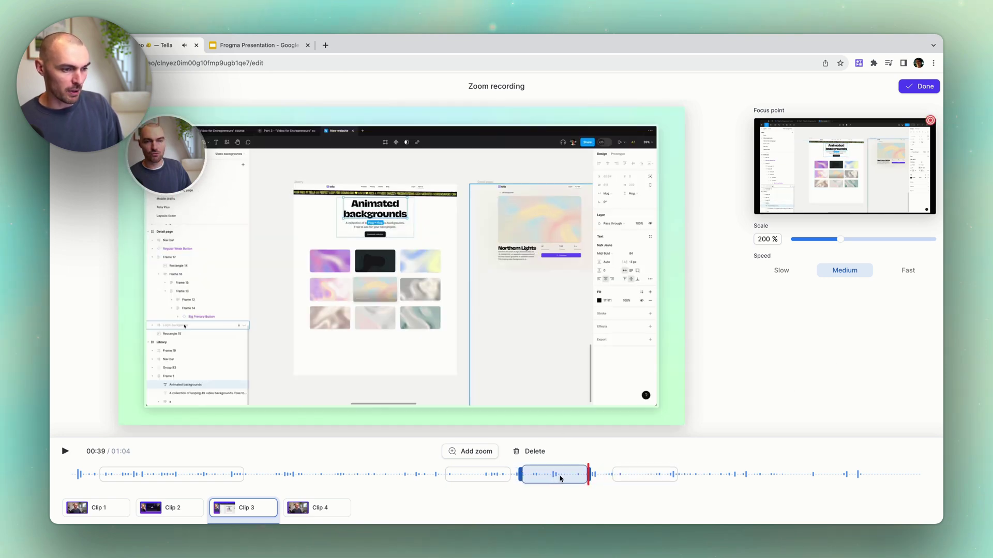
left_click(660, 474)
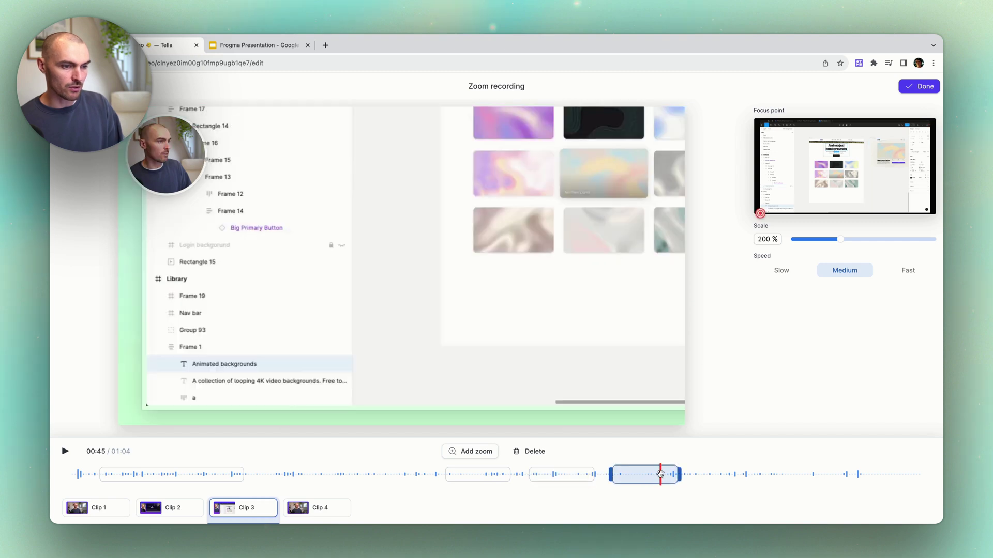
key("space")
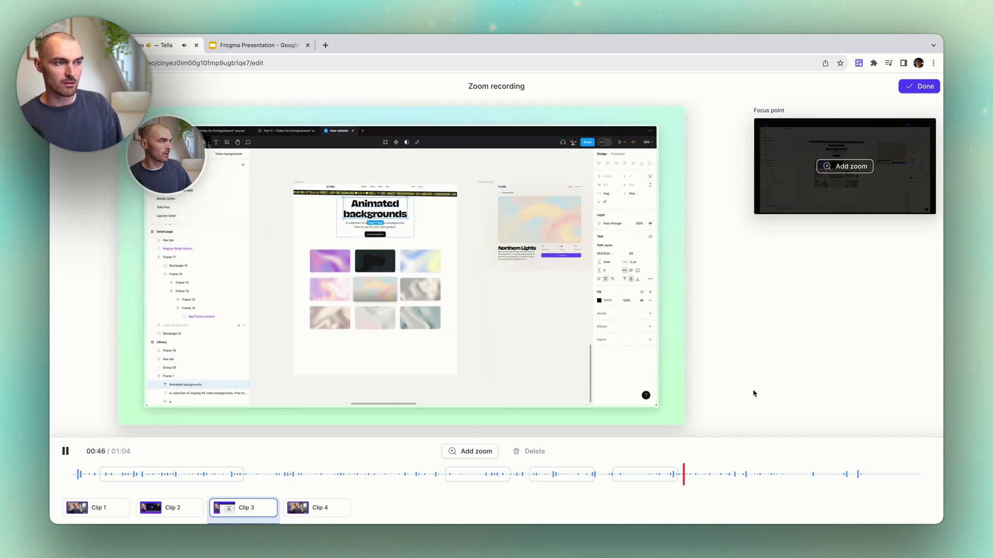
key("space")
Shorten the latest Clip 3 zoom so it follows the previous zoom and ends near 00:43
mouse_move(552, 479)
left_mouse_down()
mouse_move(524, 479)
mouse_move(591, 479)
left_mouse_up()
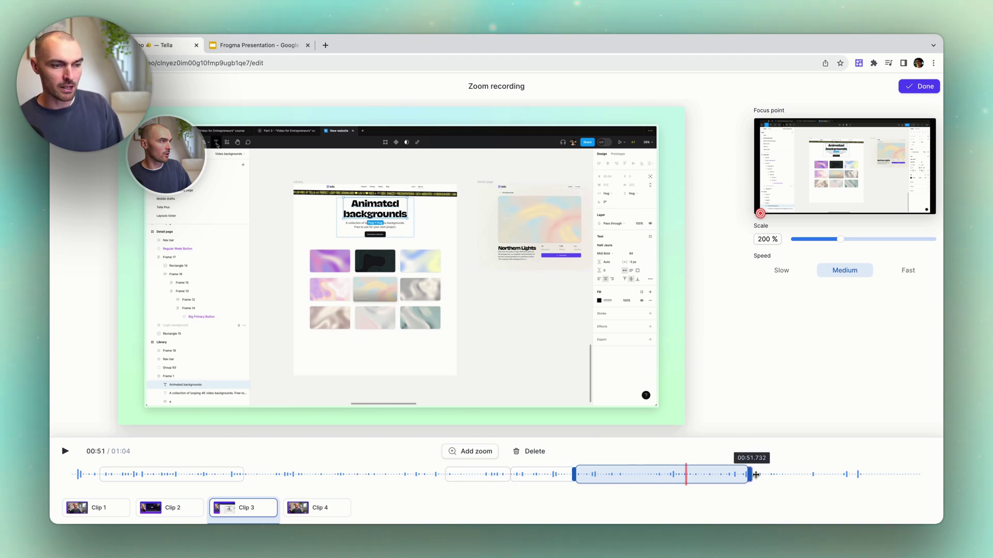
left_click(640, 477)
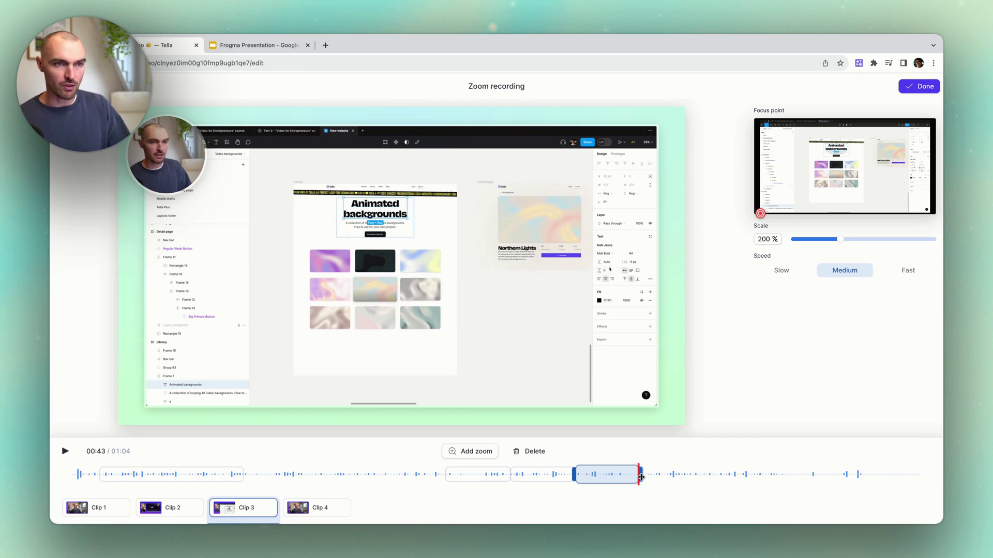